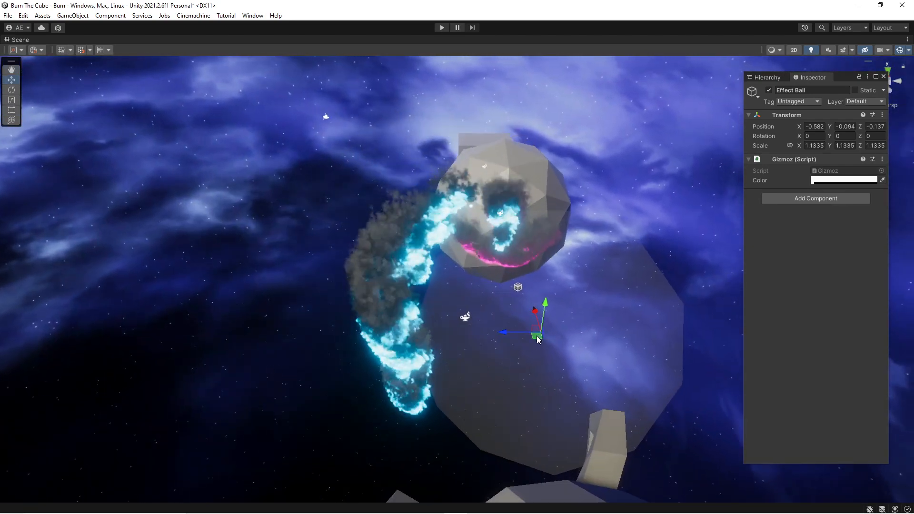
# Step: Move the Effect Ball to about X -0.855, Z -0.707 beside the smooth monkey head and inspect the burning edge from several sides
pyautogui.moveTo(537, 335)
pyautogui.mouseDown()
pyautogui.moveTo(728, 347)
pyautogui.moveTo(613, 333)
pyautogui.moveTo(530, 337)
pyautogui.moveTo(527, 382)
pyautogui.moveTo(493, 387)
pyautogui.moveTo(531, 402)
pyautogui.moveTo(576, 400)
pyautogui.moveTo(633, 380)
pyautogui.moveTo(622, 331)
pyautogui.moveTo(485, 310)
pyautogui.moveTo(665, 322)
pyautogui.moveTo(622, 305)
pyautogui.moveTo(644, 336)
pyautogui.moveTo(673, 310)
pyautogui.moveTo(683, 272)
pyautogui.moveTo(690, 348)
pyautogui.mouseUp()
pyautogui.scroll(3, 690, 347)
pyautogui.moveTo(690, 348); pyautogui.dragTo(630, 347, button='middle')
pyautogui.moveTo(423, 303); pyautogui.dragTo(448, 269)
pyautogui.press('d')
pyautogui.moveTo(447, 273); pyautogui.dragTo(473, 241, button='right')
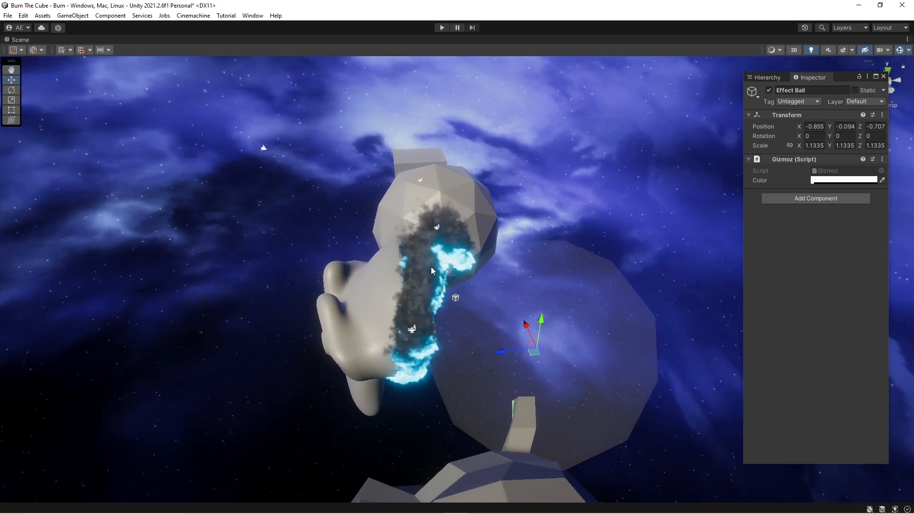
pyautogui.press('a')
pyautogui.moveTo(443, 301)
pyautogui.mouseDown(button='right')
pyautogui.moveTo(484, 298)
pyautogui.moveTo(479, 270)
pyautogui.moveTo(421, 268)
pyautogui.moveTo(307, 213)
pyautogui.moveTo(281, 164)
pyautogui.moveTo(541, 318)
pyautogui.moveTo(614, 292)
pyautogui.mouseUp(button='right')
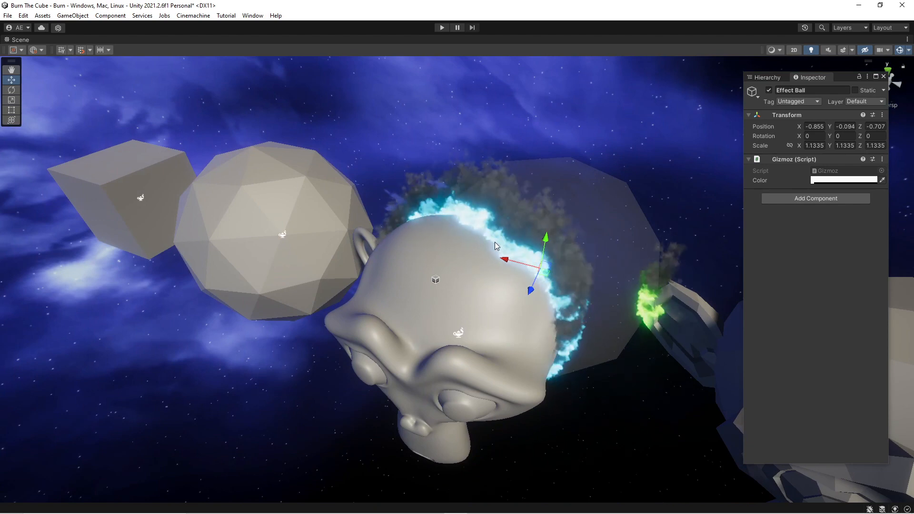
pyautogui.moveTo(495, 242)
pyautogui.keyDown('alt'); pyautogui.mouseDown()
pyautogui.moveTo(364, 266)
pyautogui.moveTo(248, 252)
pyautogui.mouseUp(); pyautogui.keyUp('alt')
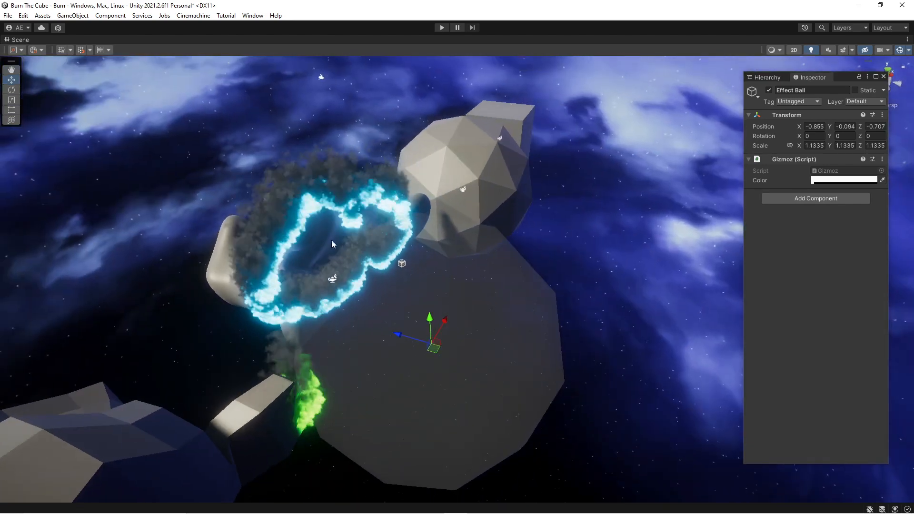
pyautogui.moveTo(383, 276)
pyautogui.keyDown('alt'); pyautogui.mouseDown()
pyautogui.moveTo(504, 338)
pyautogui.moveTo(472, 331)
pyautogui.moveTo(586, 348)
pyautogui.moveTo(550, 335)
pyautogui.mouseUp(); pyautogui.keyUp('alt')
# Step: Move the Effect Ball between the cube and the faceted sphere, and bring it to about X 1.17, Z -0.023 beside the smooth monkey
pyautogui.moveTo(474, 287); pyautogui.dragTo(222, 301)
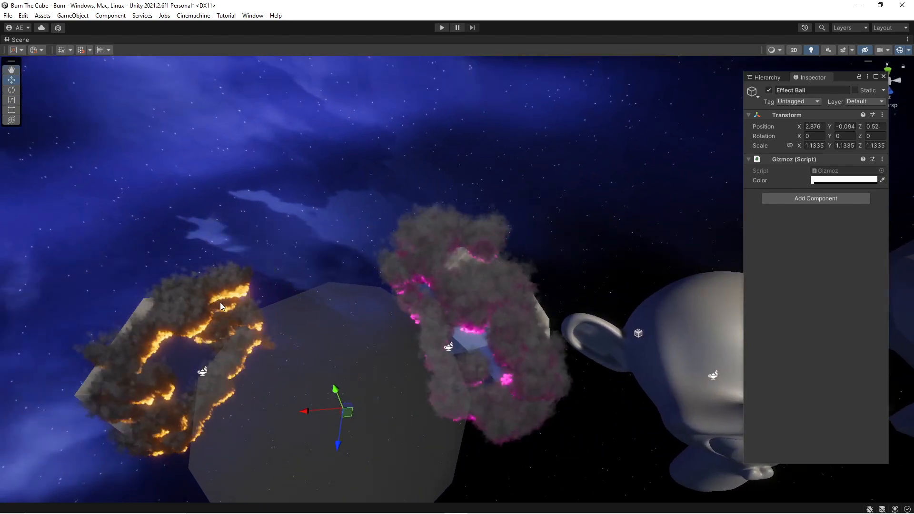
pyautogui.keyDown('alt'); pyautogui.moveTo(156, 388); pyautogui.dragTo(214, 374); pyautogui.keyUp('alt')
pyautogui.moveTo(423, 395); pyautogui.dragTo(564, 352)
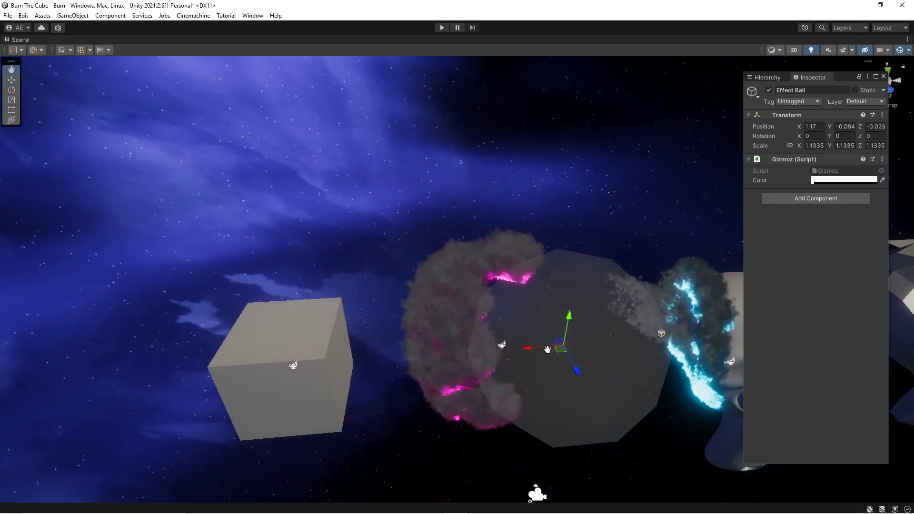
# Step: Move the Effect Ball to about X -5.626, Z -0.099 over the rolled sheet and dismiss the security notification
pyautogui.moveTo(548, 349); pyautogui.dragTo(236, 355, button='middle')
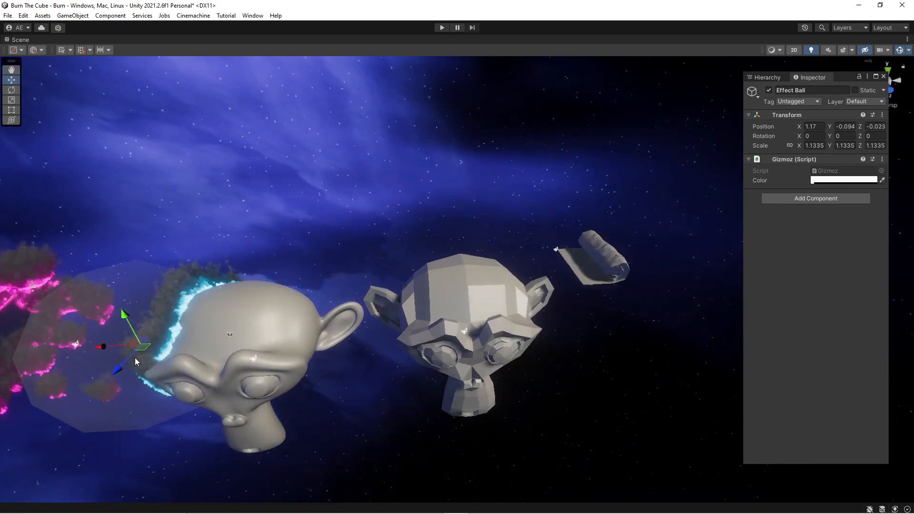
pyautogui.moveTo(144, 351); pyautogui.dragTo(638, 316)
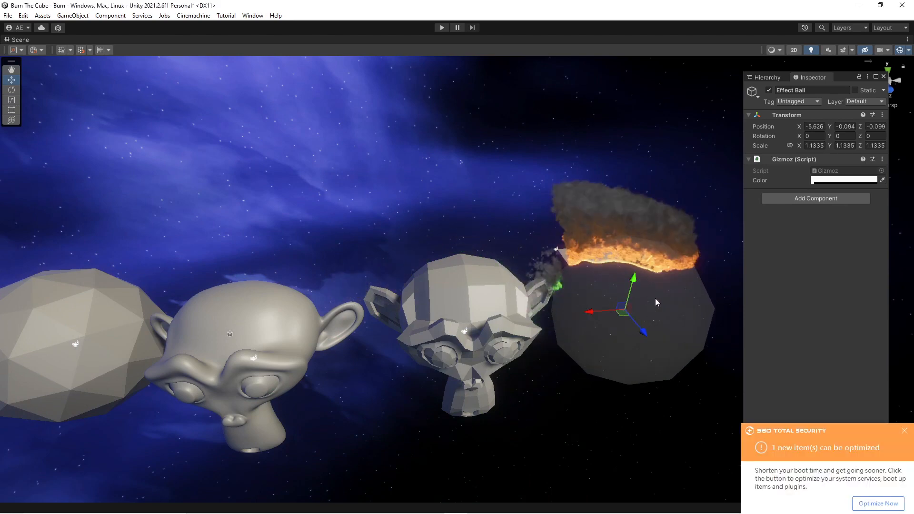
pyautogui.click(905, 431)
# Step: Move the Effect Ball back between the two monkey heads, at about X -1.695, Z 0.345
pyautogui.moveTo(626, 318)
pyautogui.mouseDown()
pyautogui.moveTo(686, 315)
pyautogui.moveTo(614, 364)
pyautogui.moveTo(409, 367)
pyautogui.moveTo(450, 333)
pyautogui.moveTo(441, 323)
pyautogui.moveTo(449, 328)
pyautogui.moveTo(338, 357)
pyautogui.moveTo(351, 356)
pyautogui.mouseUp()
pyautogui.moveTo(352, 356); pyautogui.dragTo(296, 367, button='right')
pyautogui.press('w')
# Step: Select the smooth monkey's Burn visual effect and examine its exposed properties, including the Size Over Life curve
pyautogui.click(400, 295)
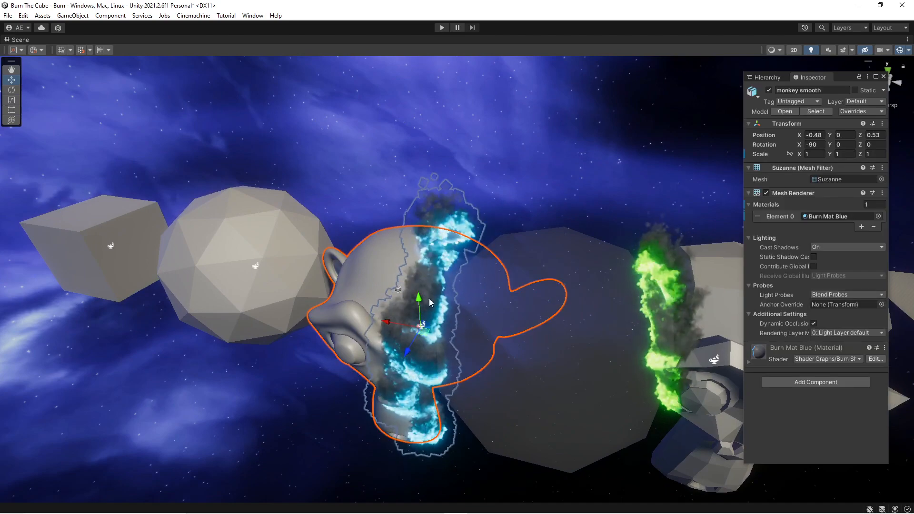
pyautogui.click(469, 256)
pyautogui.click(422, 325)
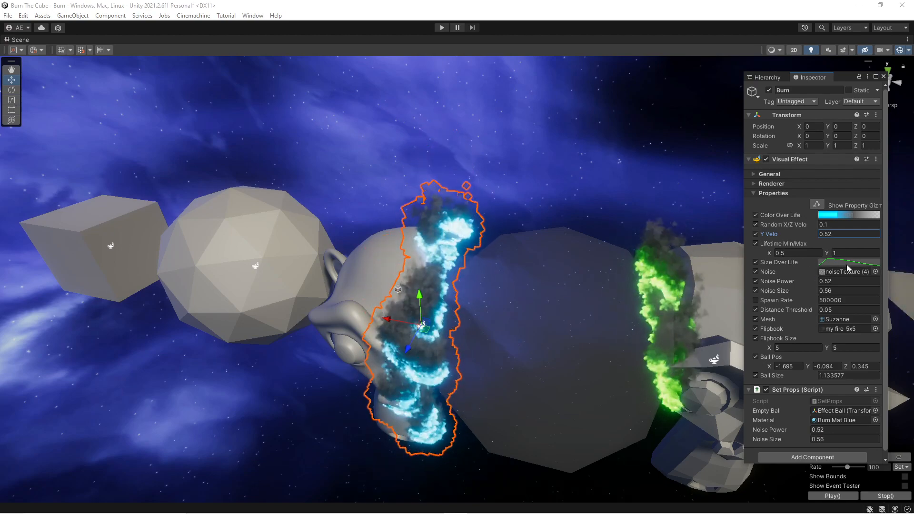
pyautogui.keyDown('alt'); pyautogui.moveTo(487, 262); pyautogui.dragTo(471, 202); pyautogui.keyUp('alt')
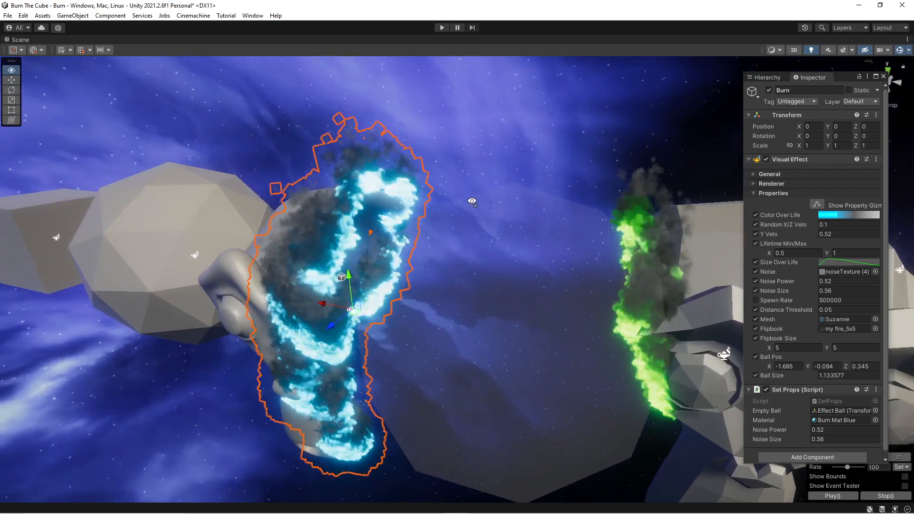
pyautogui.click(831, 261)
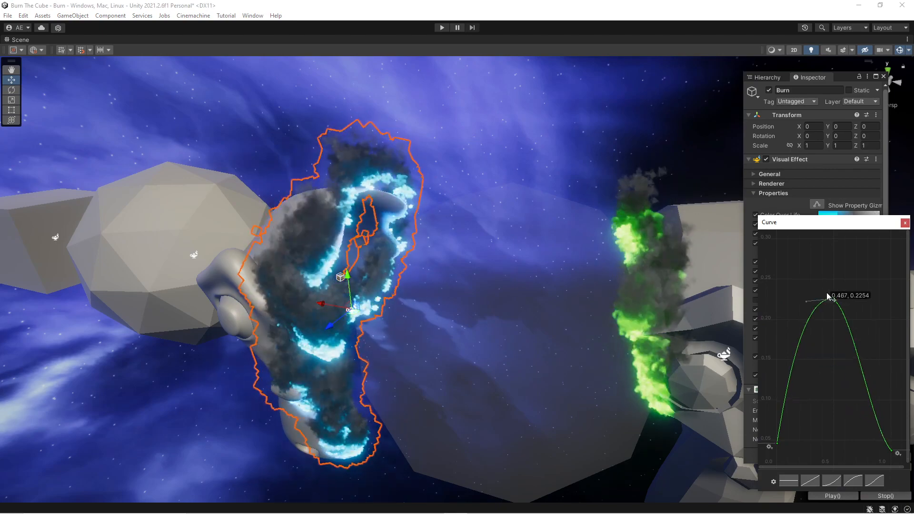
pyautogui.click(905, 224)
pyautogui.scroll(-1, 793, 265)
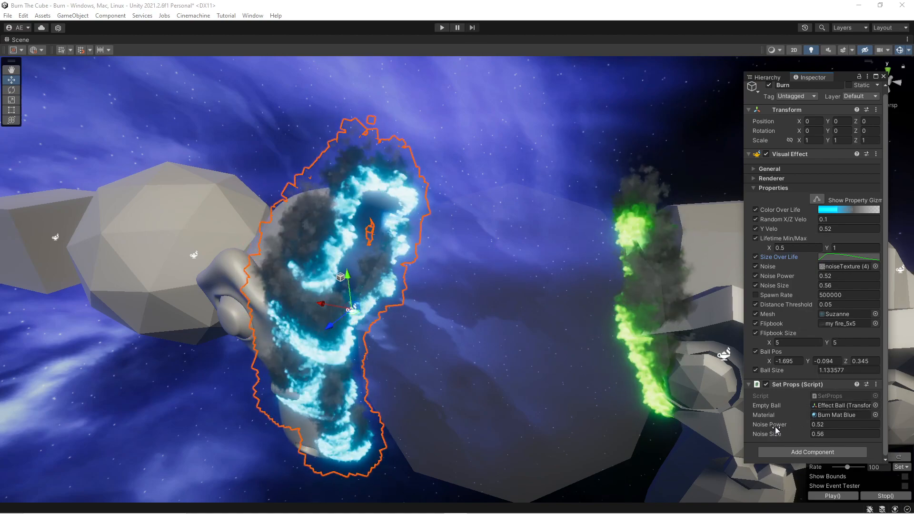
# Step: In the Burn effect's Set Props script, set Noise Size to 1.08 and Noise Power to 0.52 after trying 0.9
pyautogui.keyDown('alt'); pyautogui.moveTo(571, 282); pyautogui.dragTo(539, 305); pyautogui.keyUp('alt')
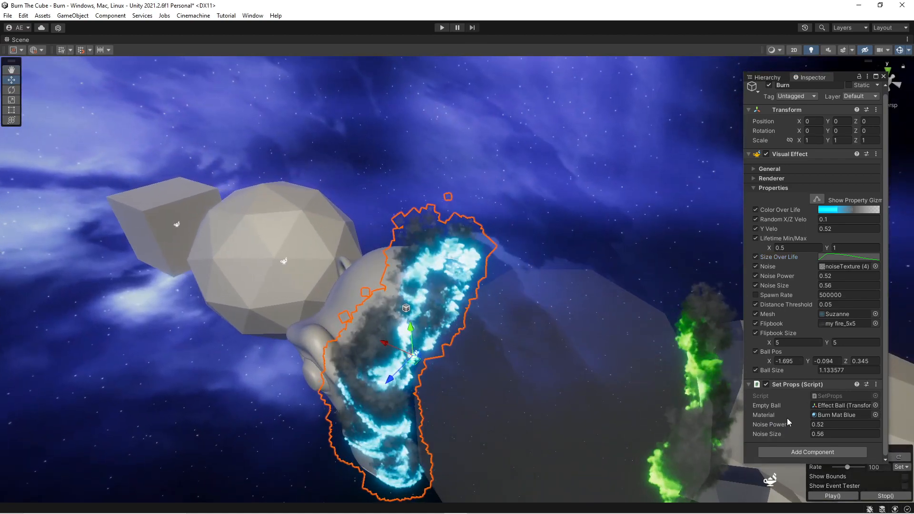
pyautogui.moveTo(779, 437); pyautogui.dragTo(786, 438)
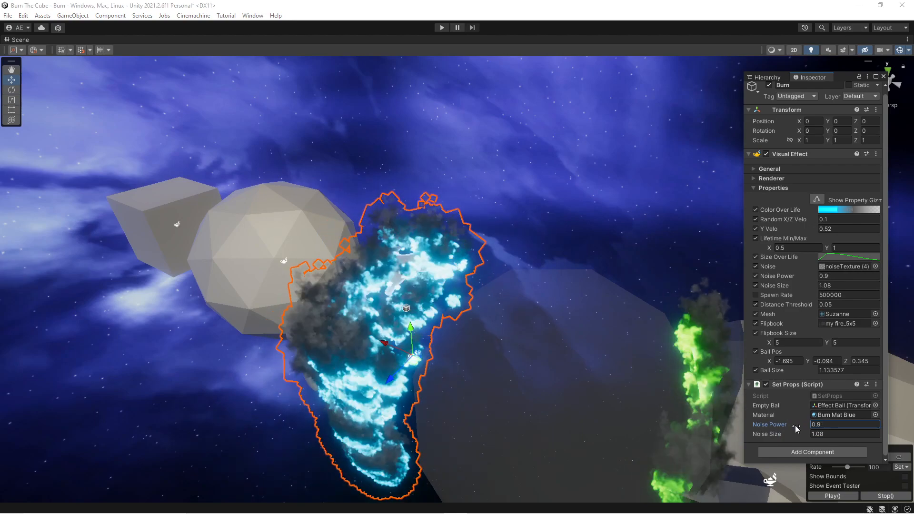
pyautogui.moveTo(453, 281)
pyautogui.mouseDown(button='right')
pyautogui.moveTo(526, 272)
pyautogui.moveTo(573, 302)
pyautogui.moveTo(558, 254)
pyautogui.mouseUp(button='right')
pyautogui.press('a')
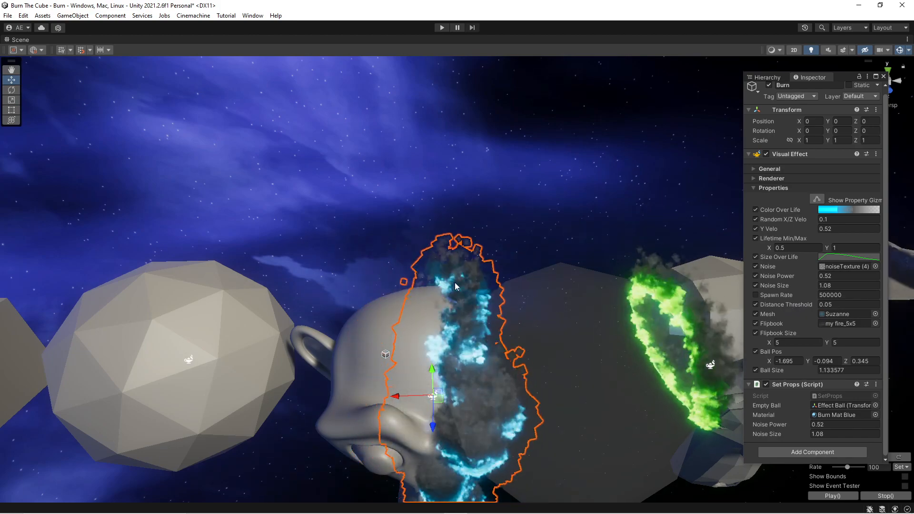
# Step: Try a Distance Threshold of 0.14 on the Burn effect, return it to 0.05 and inspect the flames
pyautogui.moveTo(440, 313)
pyautogui.keyDown('alt'); pyautogui.mouseDown()
pyautogui.moveTo(477, 310)
pyautogui.moveTo(374, 314)
pyautogui.mouseUp(); pyautogui.keyUp('alt')
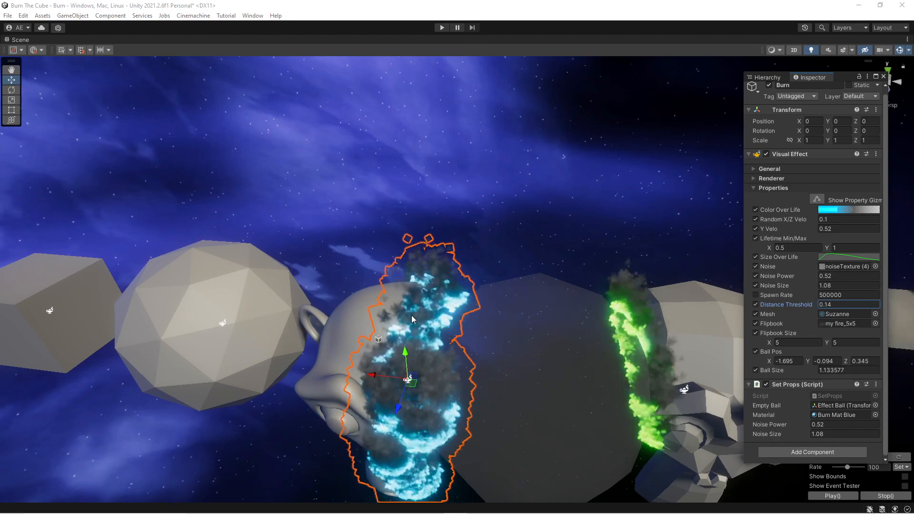
pyautogui.moveTo(796, 306)
pyautogui.mouseDown()
pyautogui.moveTo(804, 305)
pyautogui.moveTo(795, 305)
pyautogui.mouseUp()
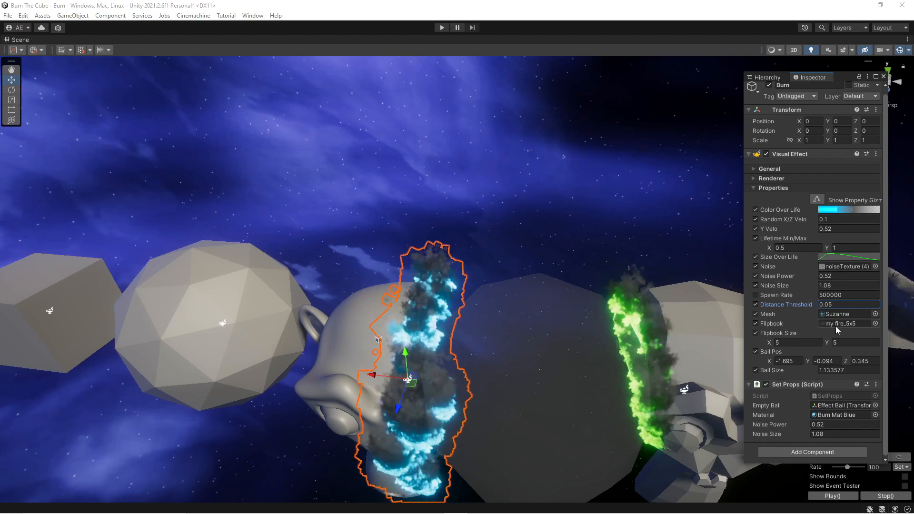
pyautogui.moveTo(527, 321)
pyautogui.keyDown('alt'); pyautogui.mouseDown()
pyautogui.moveTo(510, 285)
pyautogui.moveTo(440, 275)
pyautogui.mouseUp(); pyautogui.keyUp('alt')
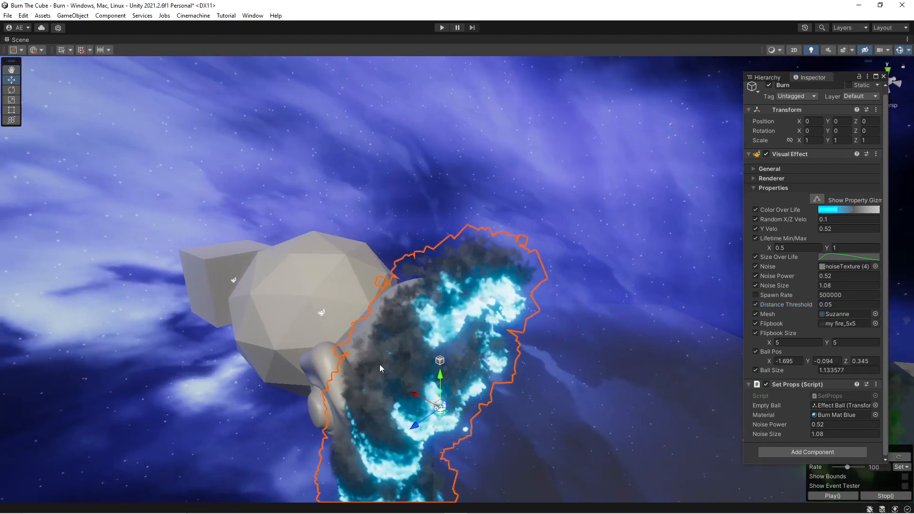
pyautogui.moveTo(397, 390)
pyautogui.keyDown('alt'); pyautogui.mouseDown()
pyautogui.moveTo(477, 381)
pyautogui.moveTo(547, 359)
pyautogui.moveTo(595, 371)
pyautogui.mouseUp(); pyautogui.keyUp('alt')
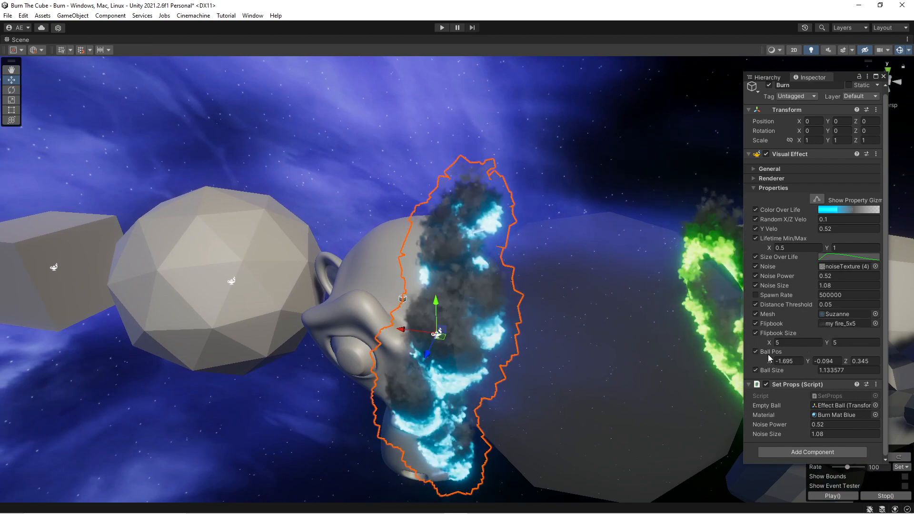
# Step: Move the Effect Ball to about X -1.482, Z 0.181 and check the Ball Pos value on the Burn effect
pyautogui.click(586, 349)
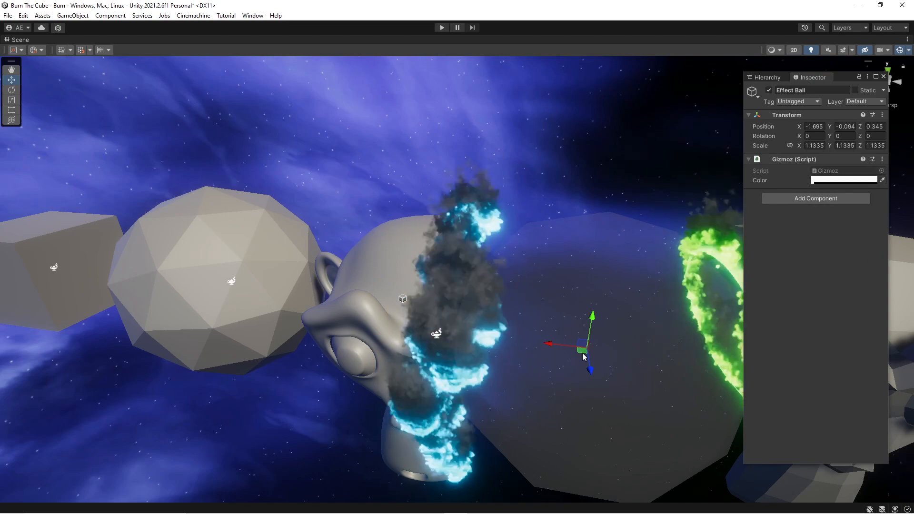
pyautogui.moveTo(584, 355); pyautogui.dragTo(553, 335)
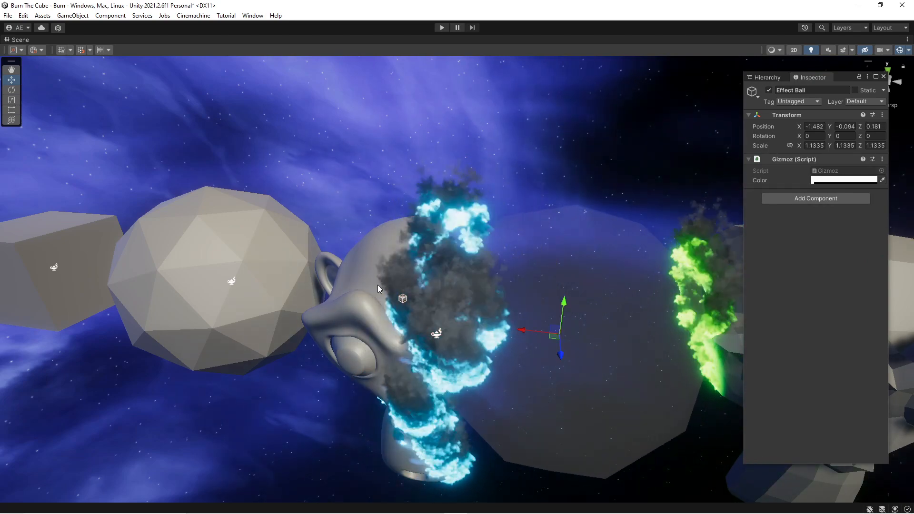
pyautogui.click(436, 335)
pyautogui.scroll(-1, 850, 344)
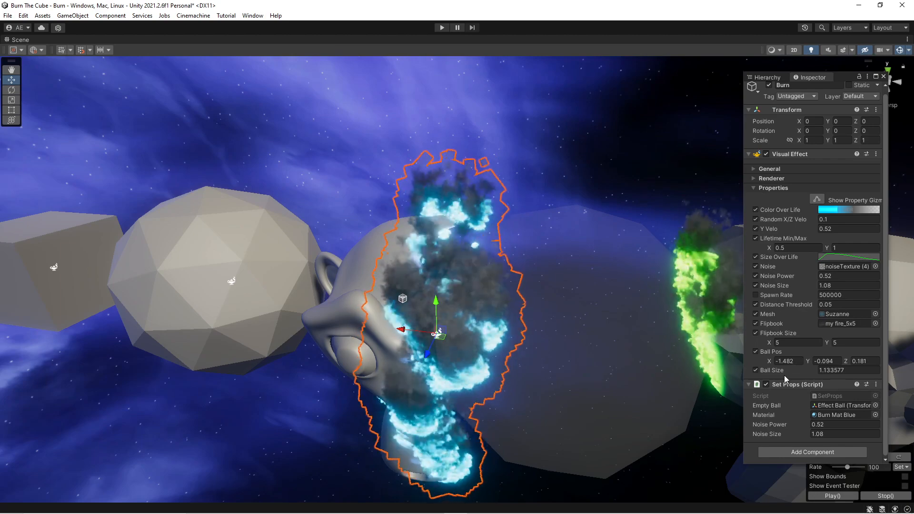
# Step: Scale the Effect Ball uniformly to about 1.2037 and deselect it
pyautogui.click(600, 351)
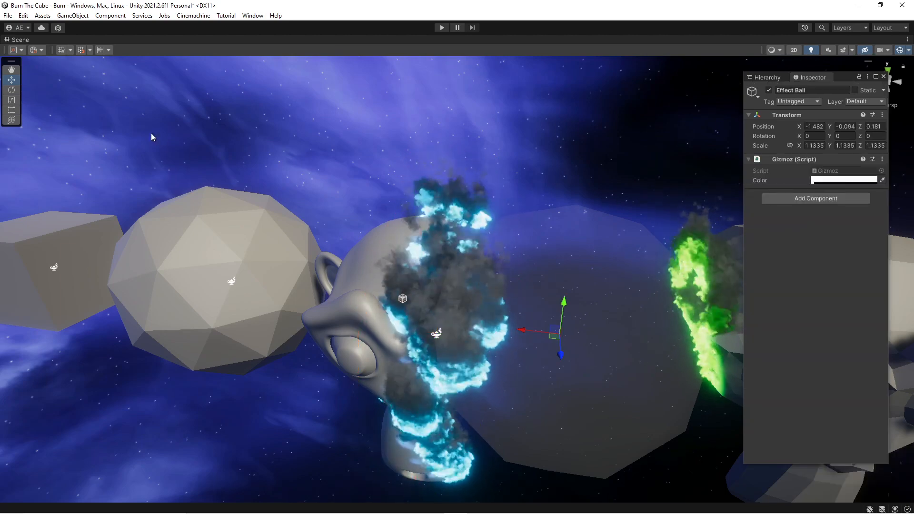
pyautogui.press('r')
pyautogui.moveTo(567, 337)
pyautogui.mouseDown()
pyautogui.moveTo(582, 336)
pyautogui.moveTo(536, 331)
pyautogui.moveTo(560, 334)
pyautogui.mouseUp()
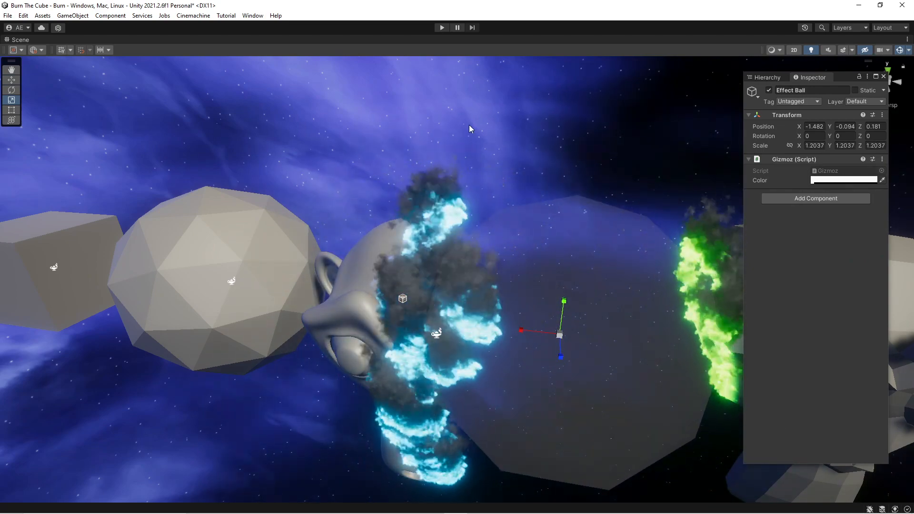
pyautogui.click(471, 129)
# Step: Select the smooth monkey and expand its Burn Mat Blue material to show the Surface Inputs
pyautogui.moveTo(539, 170); pyautogui.dragTo(538, 178, button='right')
pyautogui.press('s')
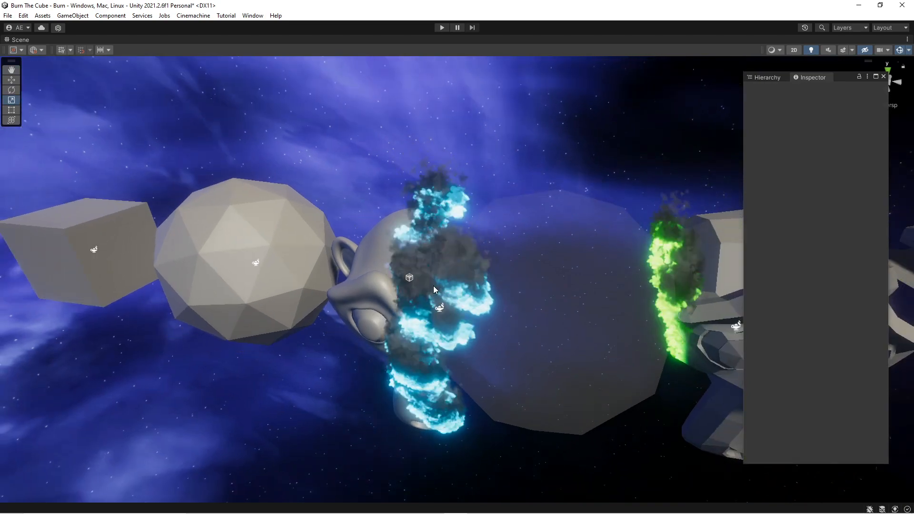
pyautogui.press('a')
pyautogui.moveTo(419, 257); pyautogui.dragTo(438, 260, button='right')
pyautogui.click(424, 247)
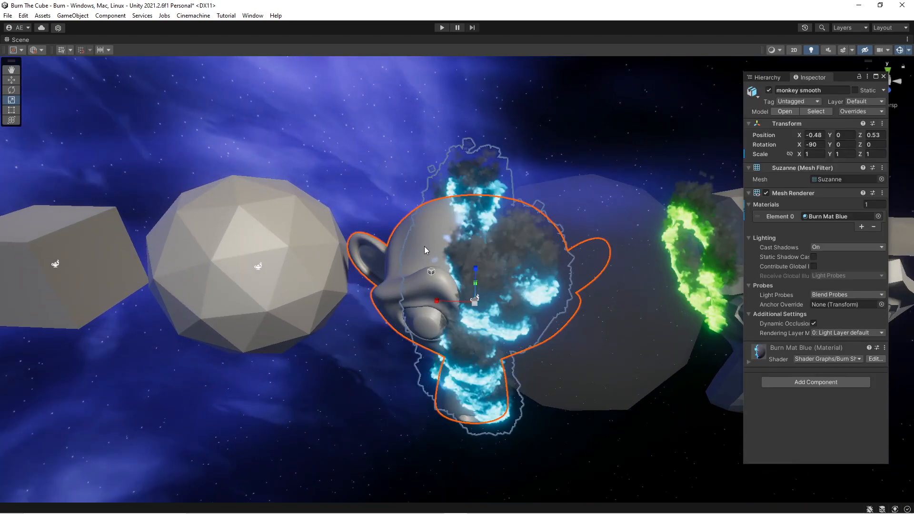
pyautogui.click(750, 363)
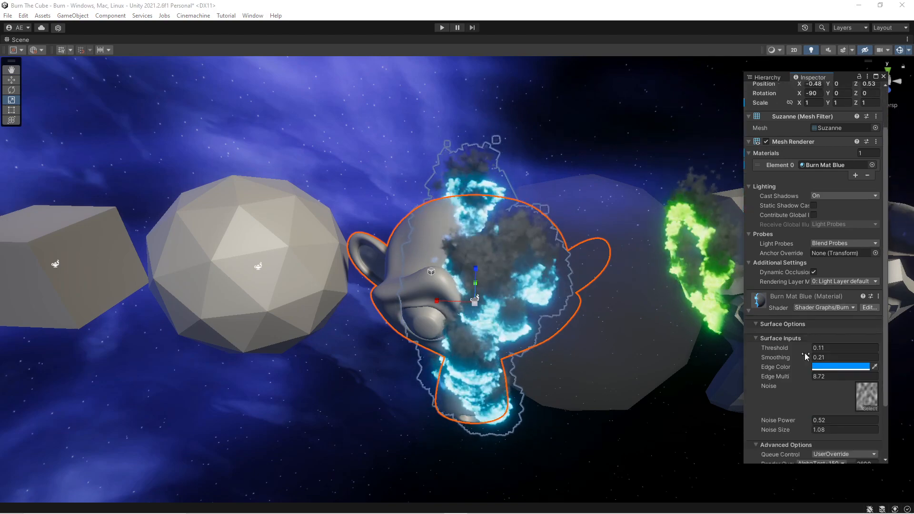
pyautogui.scroll(-5, 783, 343)
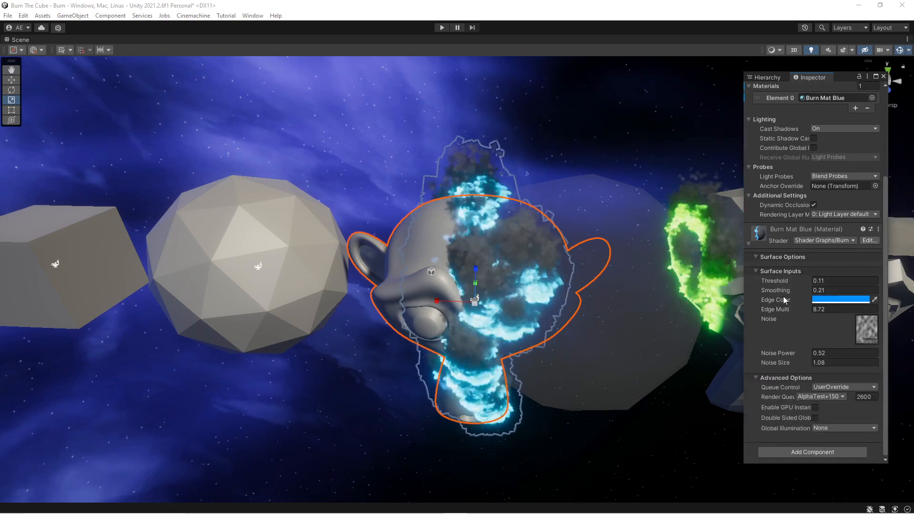
# Step: Try a Threshold of -0.1 and a Smoothing of 0.02 on Burn Mat Blue, and undo both changes
pyautogui.moveTo(782, 281); pyautogui.dragTo(781, 280)
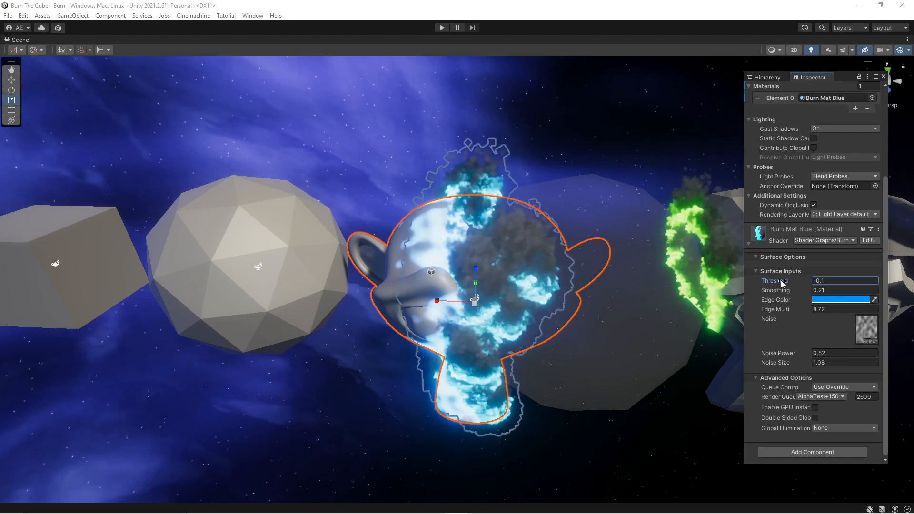
pyautogui.keyDown('alt'); pyautogui.moveTo(416, 251); pyautogui.dragTo(488, 261); pyautogui.keyUp('alt')
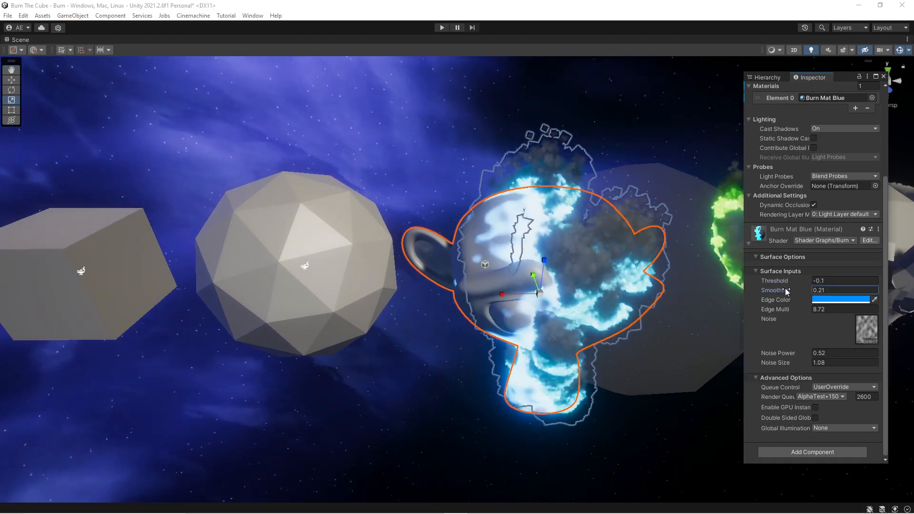
pyautogui.moveTo(787, 291); pyautogui.dragTo(786, 292)
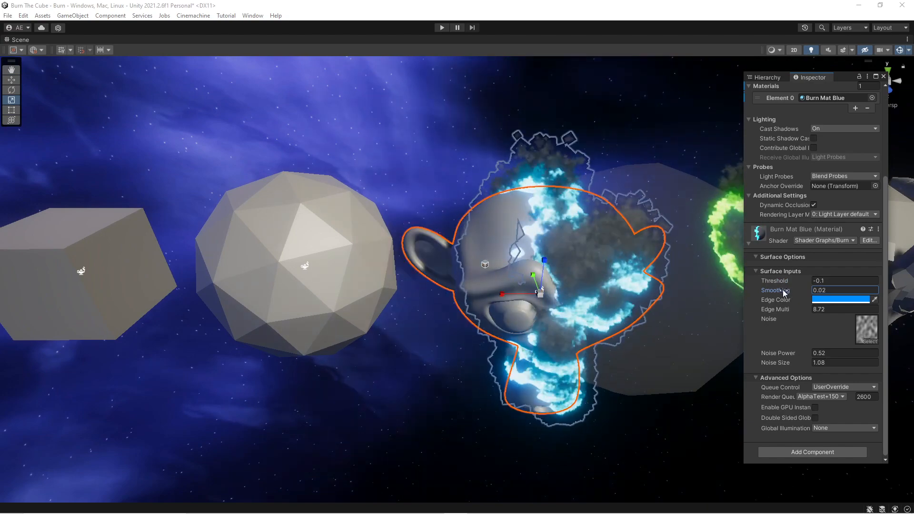
pyautogui.hotkey('ctrl', 'z')
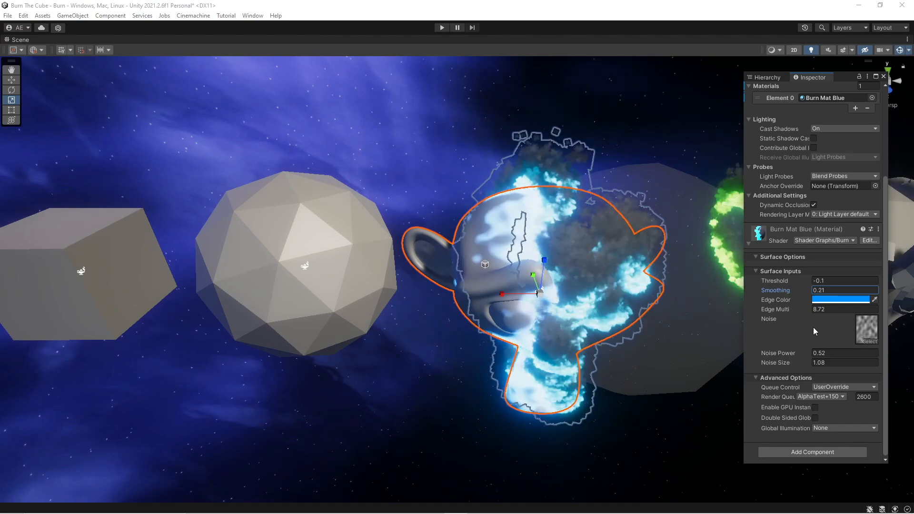
pyautogui.hotkey('ctrl', 'z')
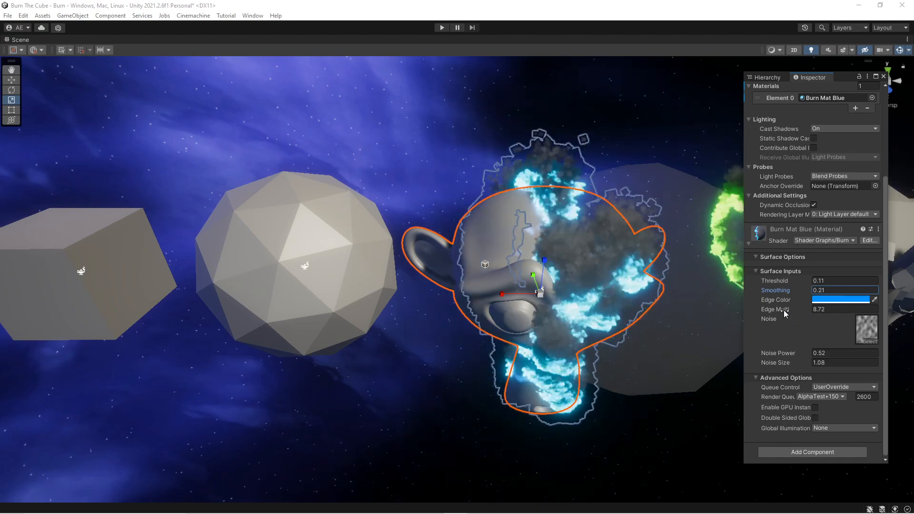
# Step: Try a different Edge Multi value on Burn Mat Blue and undo the change
pyautogui.moveTo(786, 312)
pyautogui.mouseDown()
pyautogui.moveTo(851, 312)
pyautogui.moveTo(780, 308)
pyautogui.mouseUp()
pyautogui.hotkey('ctrl', 'z')
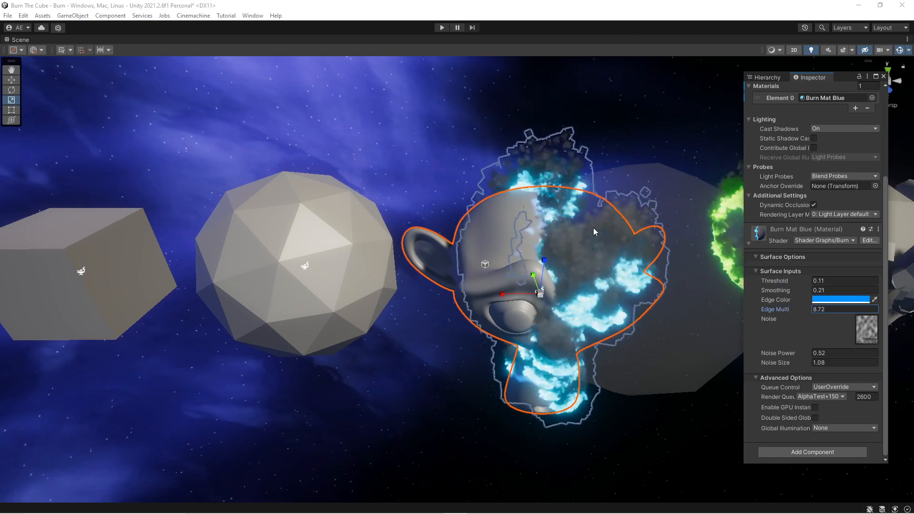
pyautogui.moveTo(581, 222); pyautogui.dragTo(628, 238, button='right')
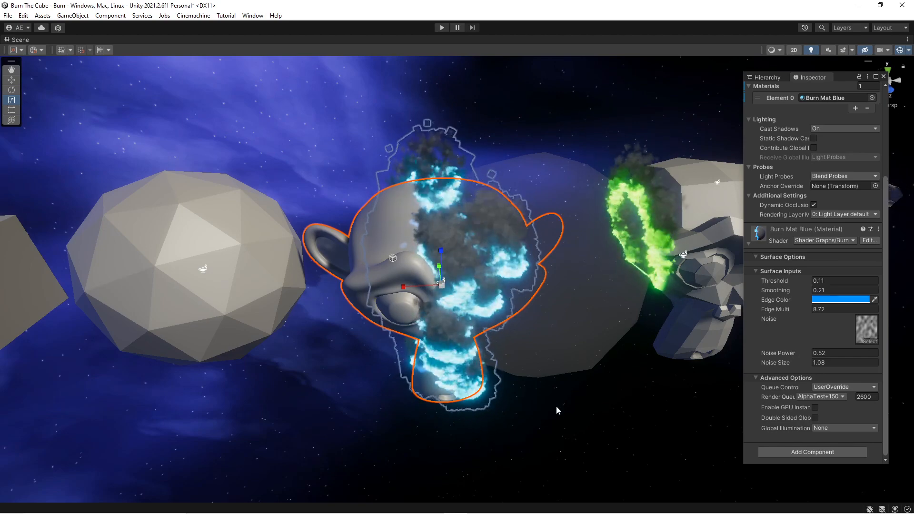
# Step: Move the Effect Ball along X to about -2.207 and inspect the green burn on the low-poly monkey from several angles
pyautogui.click(578, 339)
pyautogui.press('w')
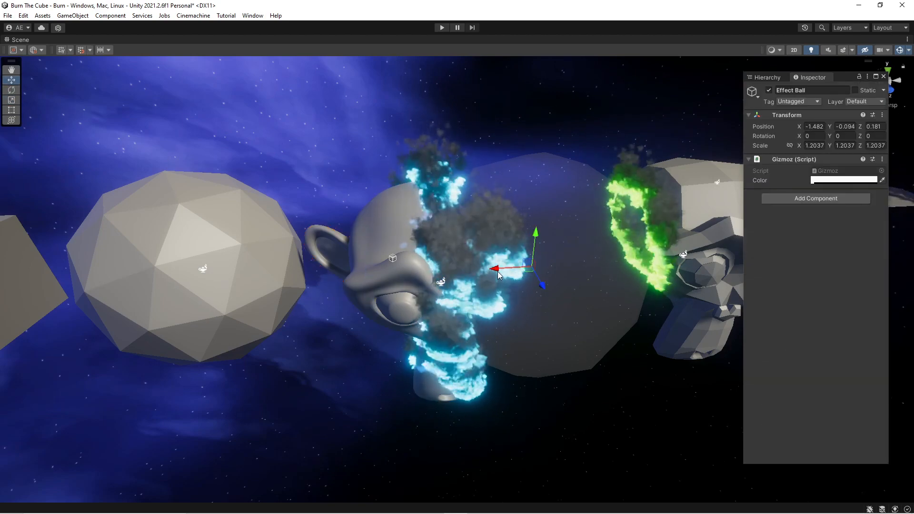
pyautogui.moveTo(500, 268); pyautogui.dragTo(568, 266)
pyautogui.moveTo(574, 267)
pyautogui.mouseDown(button='right')
pyautogui.moveTo(618, 271)
pyautogui.moveTo(674, 245)
pyautogui.moveTo(724, 256)
pyautogui.moveTo(717, 222)
pyautogui.moveTo(720, 235)
pyautogui.moveTo(756, 244)
pyautogui.mouseUp(button='right')
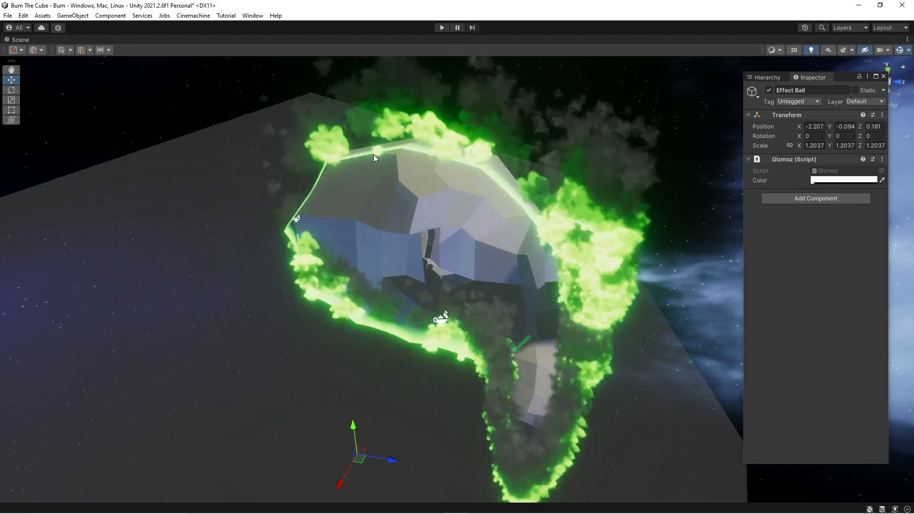
pyautogui.moveTo(388, 156)
pyautogui.keyDown('alt'); pyautogui.mouseDown()
pyautogui.moveTo(399, 205)
pyautogui.moveTo(534, 213)
pyautogui.mouseUp(); pyautogui.keyUp('alt')
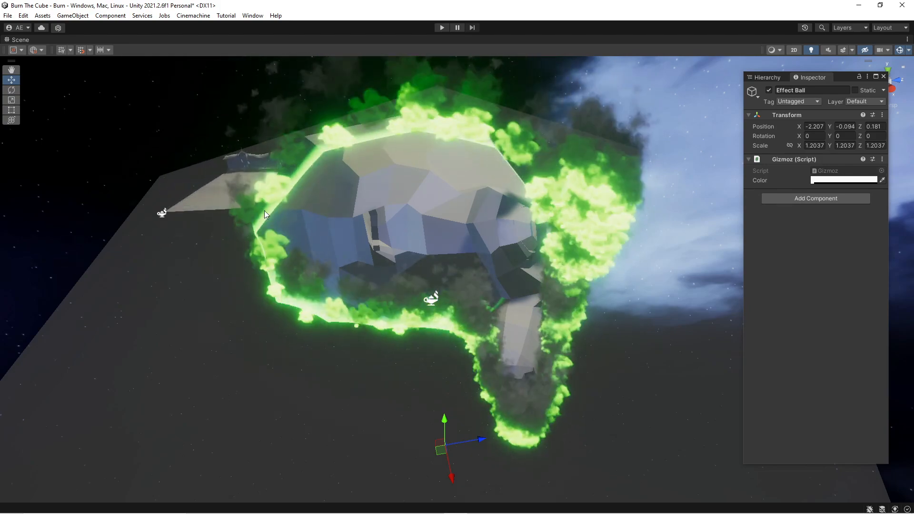
pyautogui.moveTo(376, 324)
pyautogui.mouseDown(button='right')
pyautogui.moveTo(191, 340)
pyautogui.moveTo(123, 329)
pyautogui.mouseUp(button='right')
pyautogui.press('s')
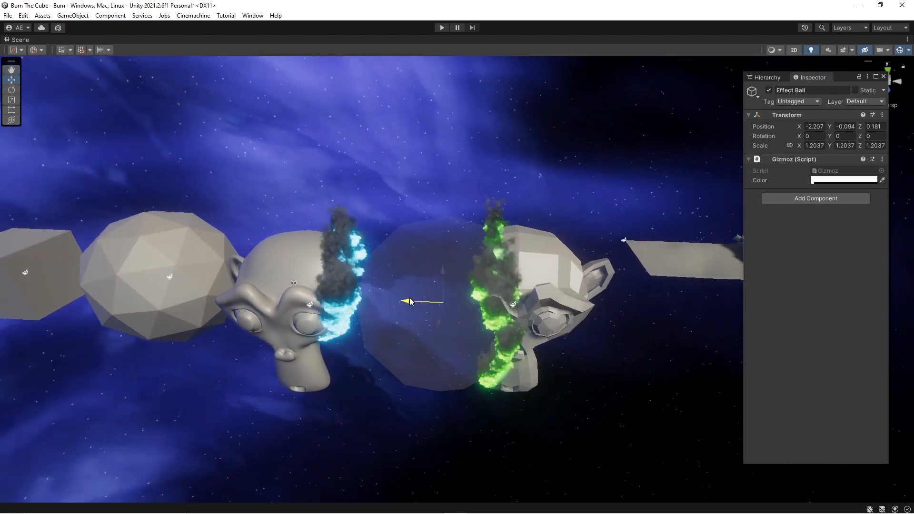
# Step: Move the Effect Ball further along X to about -2.661, toward the low-poly monkey
pyautogui.moveTo(409, 301); pyautogui.dragTo(440, 303)
pyautogui.press('a')
pyautogui.moveTo(441, 303); pyautogui.dragTo(440, 299, button='right')
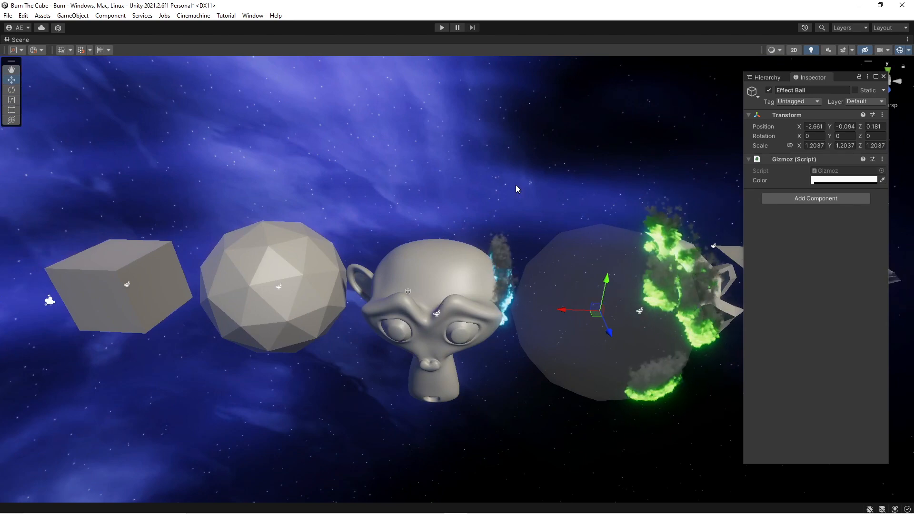
# Step: Show the Burn Shader graph maximized and examine its Get Noise group
pyautogui.hotkey('shift', 'space')
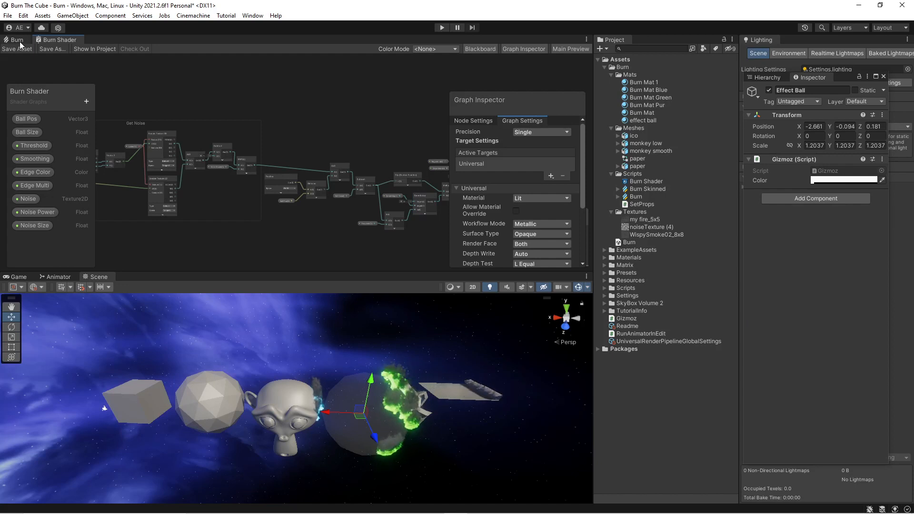
pyautogui.hotkey('shift', 'space')
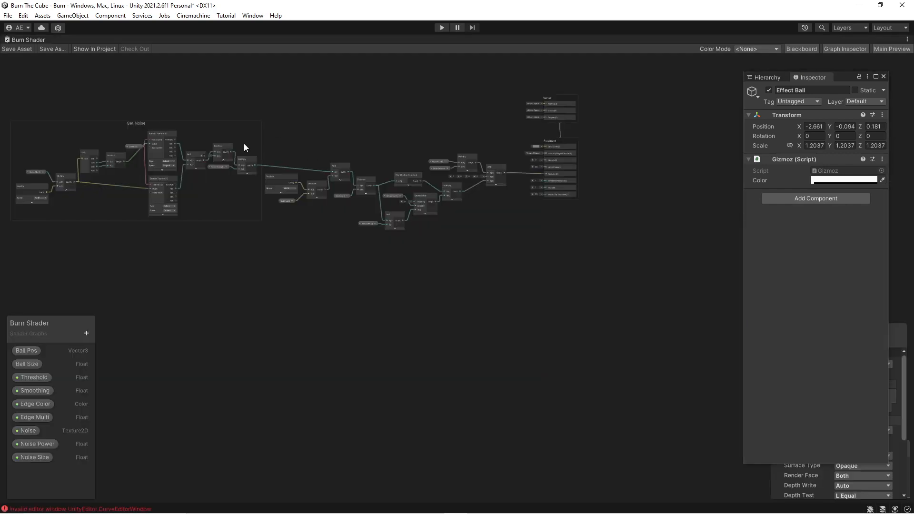
pyautogui.moveTo(244, 144); pyautogui.dragTo(528, 202, button='middle')
pyautogui.scroll(4, 527, 202)
pyautogui.moveTo(206, 107); pyautogui.dragTo(301, 93, button='middle')
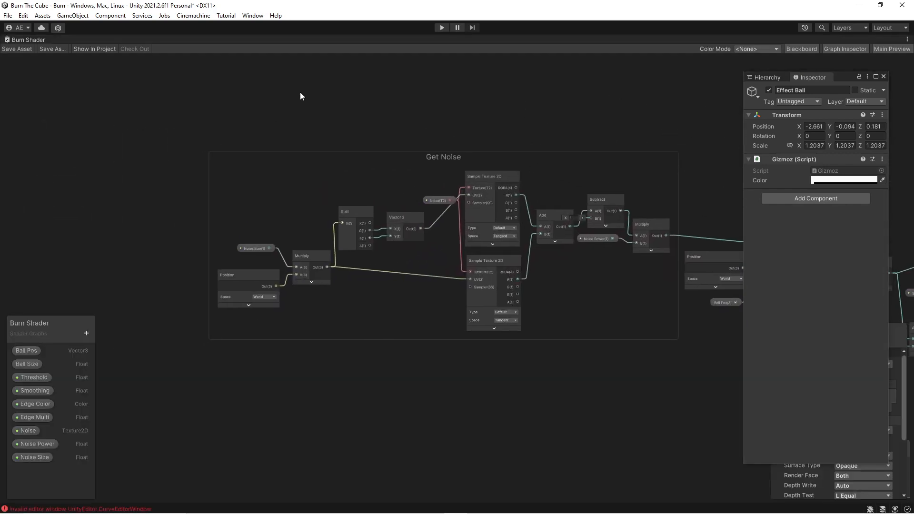
pyautogui.scroll(1, 301, 94)
pyautogui.moveTo(517, 112); pyautogui.dragTo(495, 110, button='middle')
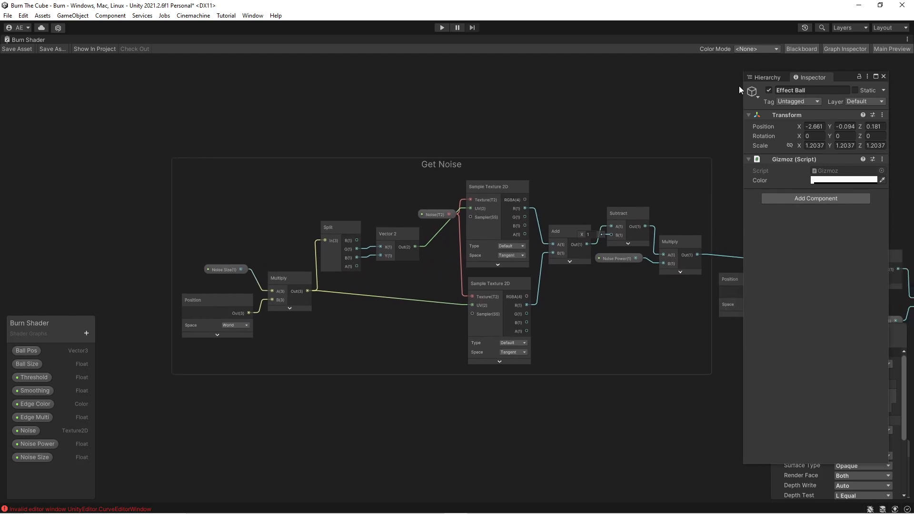
# Step: Restore the full layout and dock the floating Inspector beside Lighting and the Hierarchy beside Project
pyautogui.hotkey('shift', 'space')
pyautogui.moveTo(807, 80); pyautogui.dragTo(801, 64)
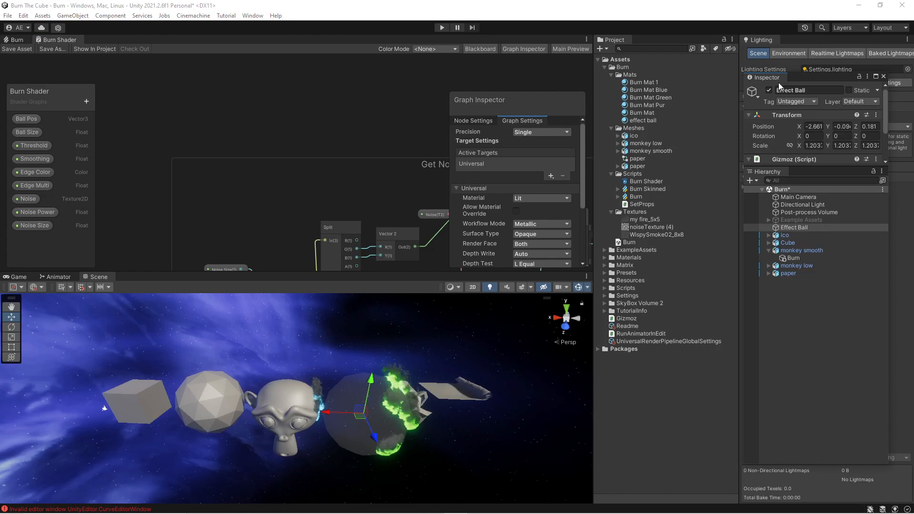
pyautogui.moveTo(769, 79); pyautogui.dragTo(836, 41)
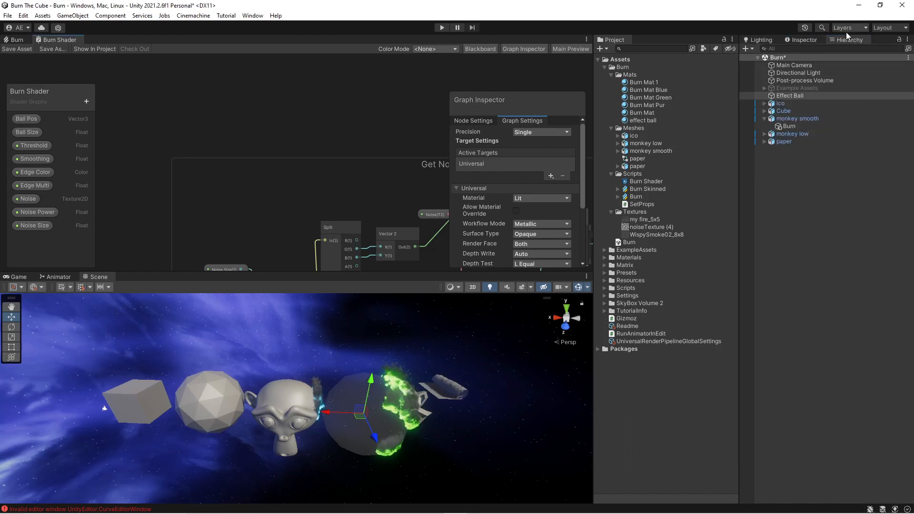
pyautogui.click(804, 39)
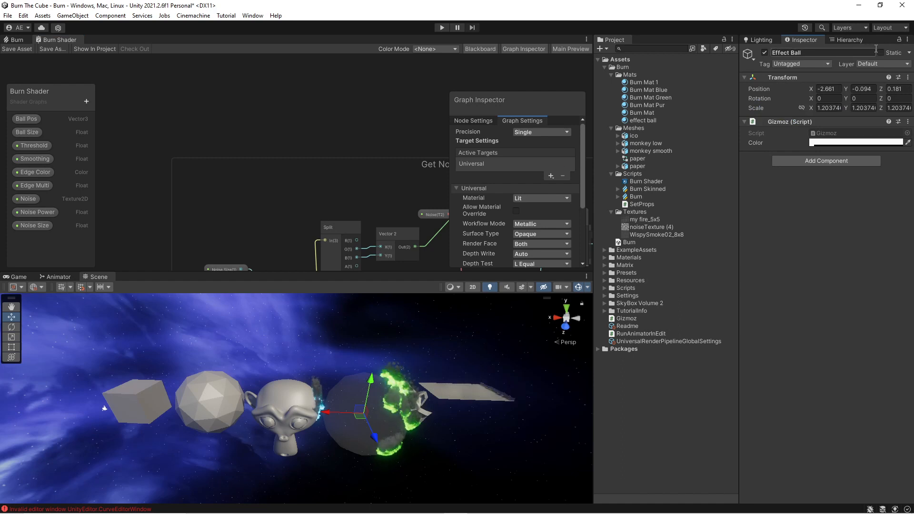
pyautogui.moveTo(849, 39); pyautogui.dragTo(617, 140)
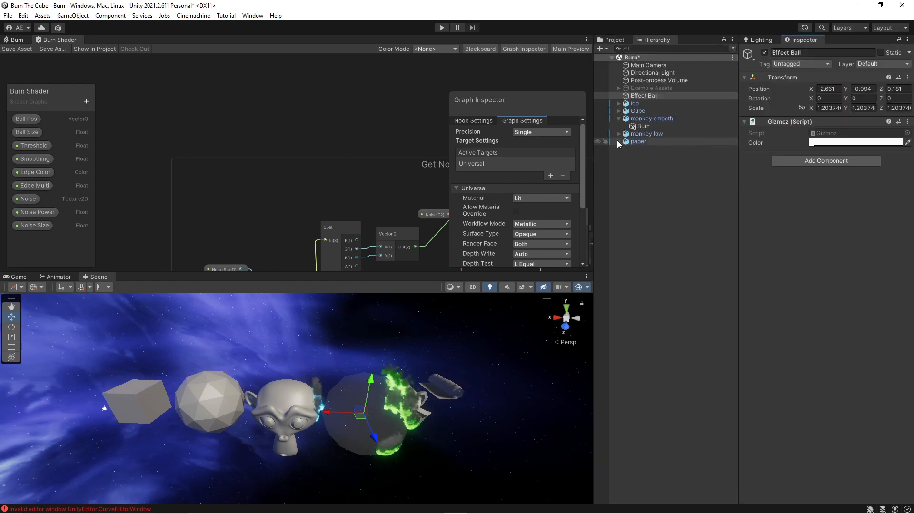
# Step: Maximize the Burn Shader graph again and move its Blackboard up, clear of the Get Noise group
pyautogui.hotkey('shift', 'space')
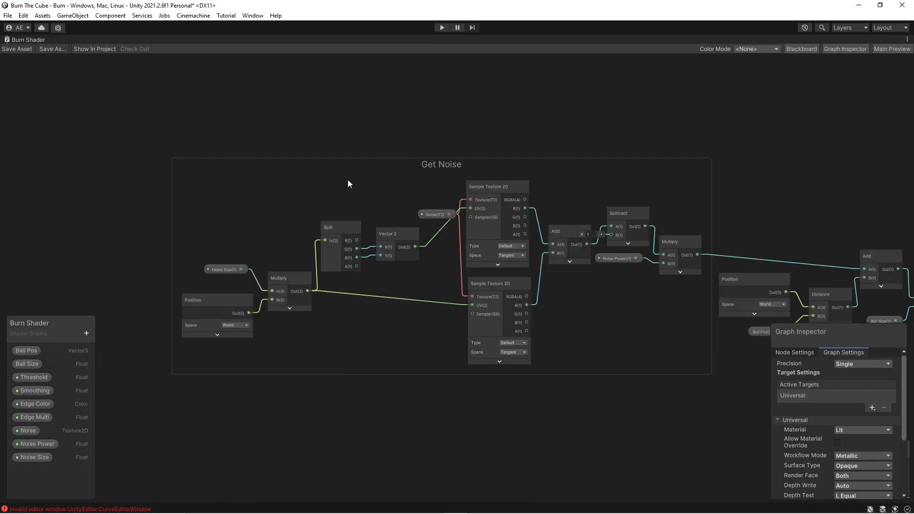
pyautogui.moveTo(371, 397); pyautogui.dragTo(331, 354, button='middle')
pyautogui.moveTo(56, 317); pyautogui.dragTo(35, 87)
pyautogui.scroll(3, 231, 338)
pyautogui.moveTo(272, 380); pyautogui.dragTo(340, 397, button='middle')
pyautogui.scroll(-2, 524, 295)
pyautogui.scroll(-1, 609, 110)
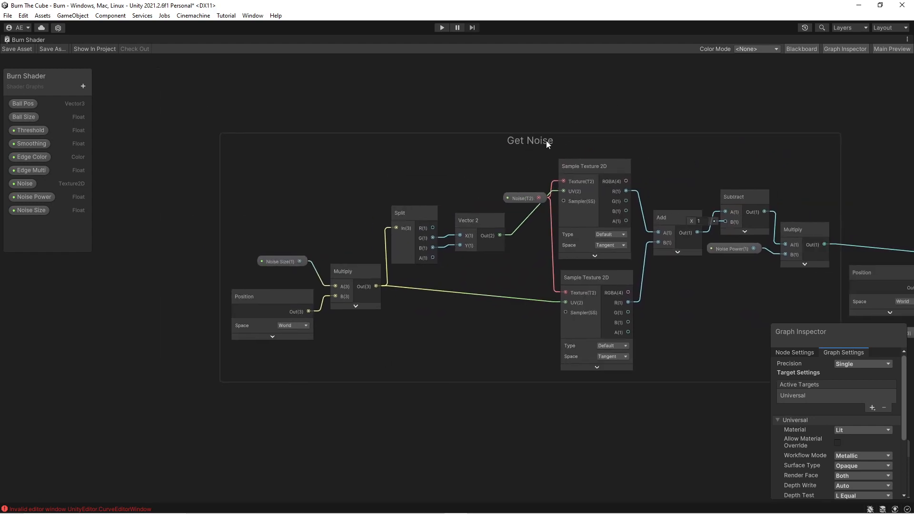
# Step: Place the Noise property node between the two Sample Texture 2D nodes and nudge the Position and Noise Size nodes
pyautogui.moveTo(519, 199); pyautogui.dragTo(524, 262)
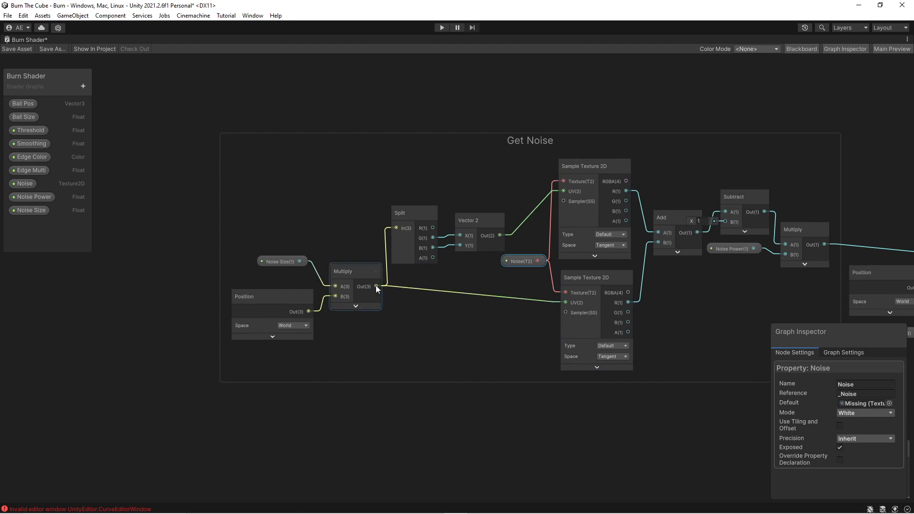
pyautogui.moveTo(273, 299); pyautogui.dragTo(275, 295)
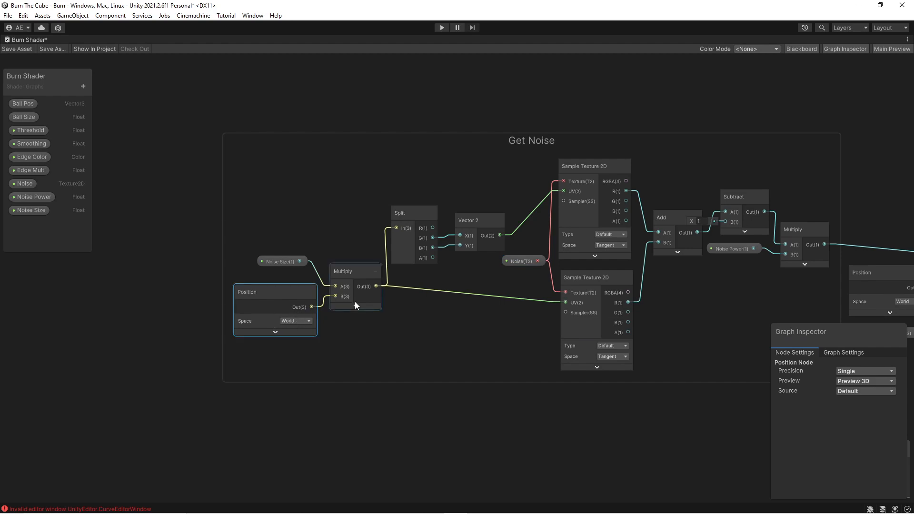
pyautogui.moveTo(273, 262)
pyautogui.mouseDown()
pyautogui.moveTo(268, 255)
pyautogui.moveTo(279, 267)
pyautogui.mouseUp()
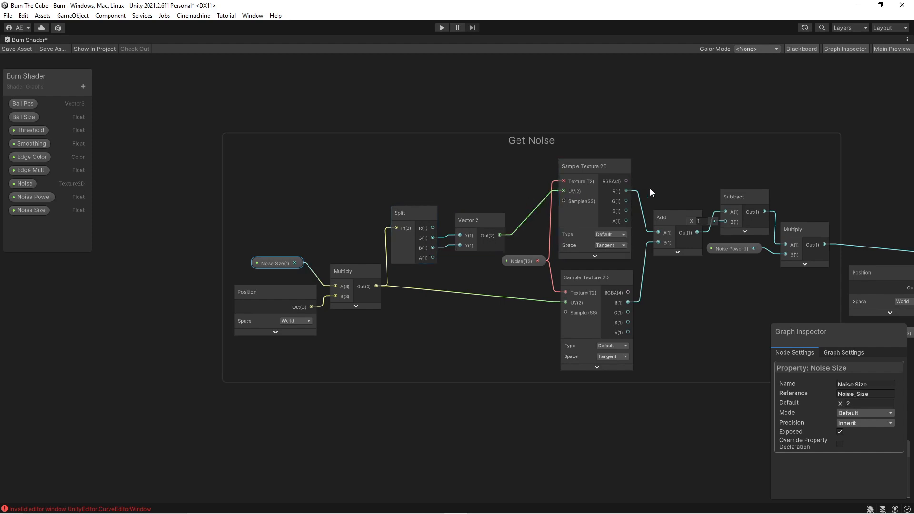
# Step: Check the upper Sample Texture 2D node's preview and the settings of the Noise Size property
pyautogui.moveTo(673, 178); pyautogui.dragTo(596, 176, button='middle')
pyautogui.click(518, 254)
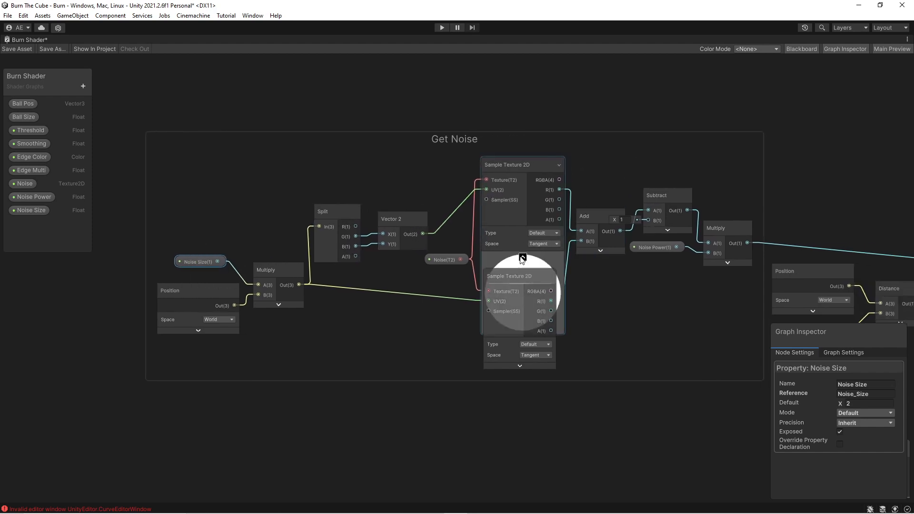
pyautogui.click(518, 254)
pyautogui.click(29, 210)
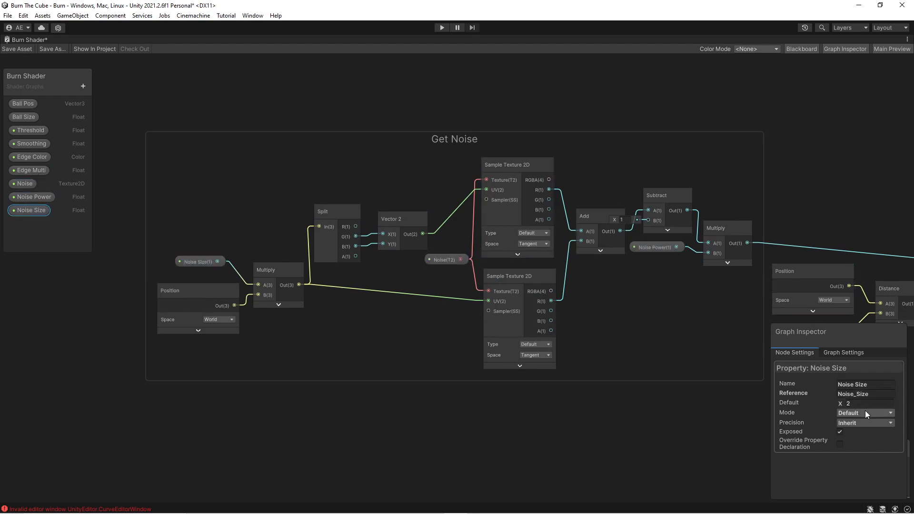
pyautogui.click(842, 353)
pyautogui.click(797, 353)
# Step: Set the Noise property's default texture to noiseTexture (4), searching the textures for "nois"
pyautogui.click(23, 184)
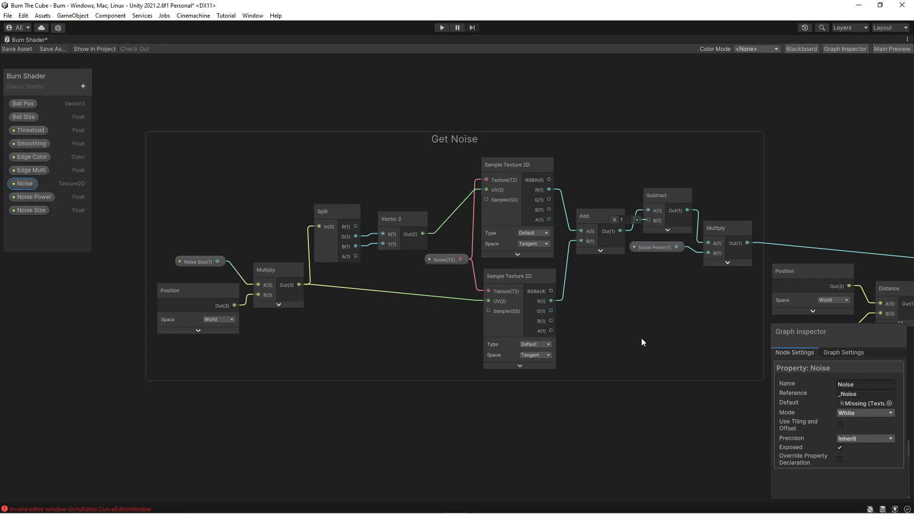
pyautogui.click(889, 404)
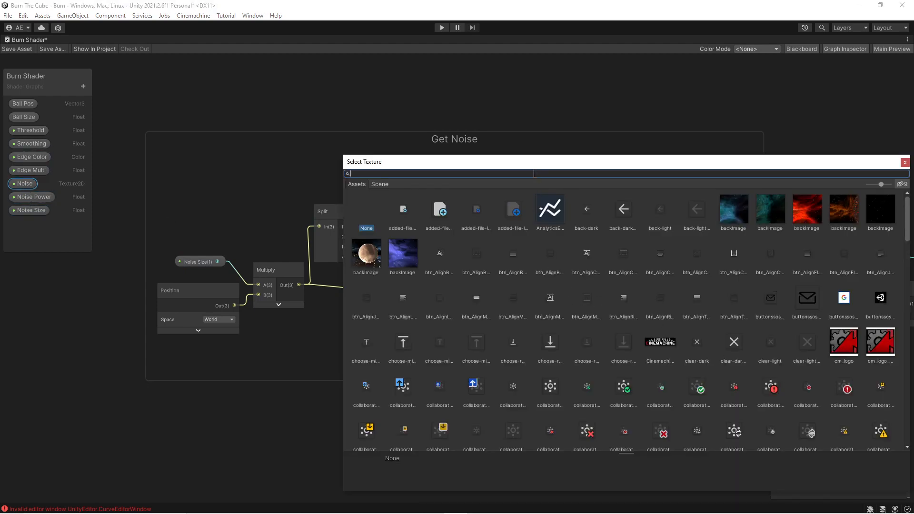
pyautogui.write('nois')
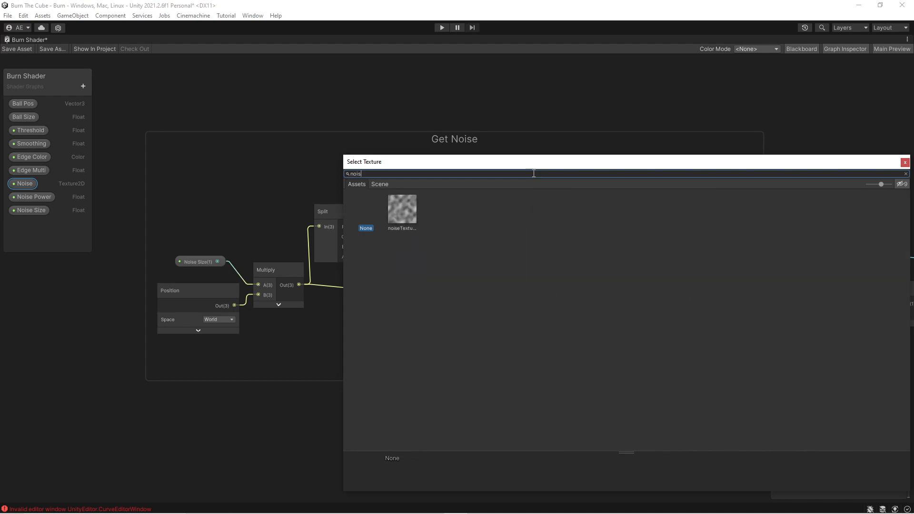
pyautogui.click(406, 212)
pyautogui.click(905, 163)
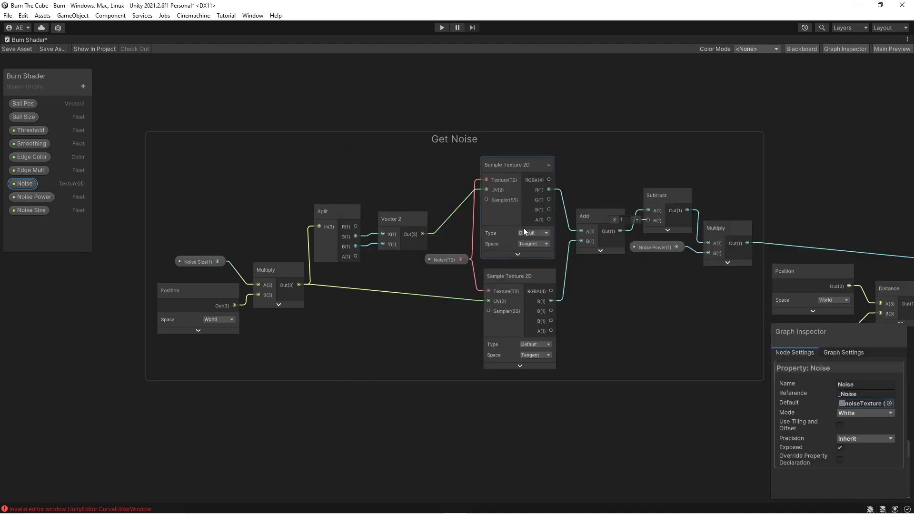
# Step: Preview the noise in both Sample Texture 2D nodes, moving the upper node higher, and collapse the previews
pyautogui.click(518, 255)
pyautogui.moveTo(526, 167)
pyautogui.mouseDown()
pyautogui.moveTo(525, 116)
pyautogui.moveTo(520, 152)
pyautogui.mouseUp()
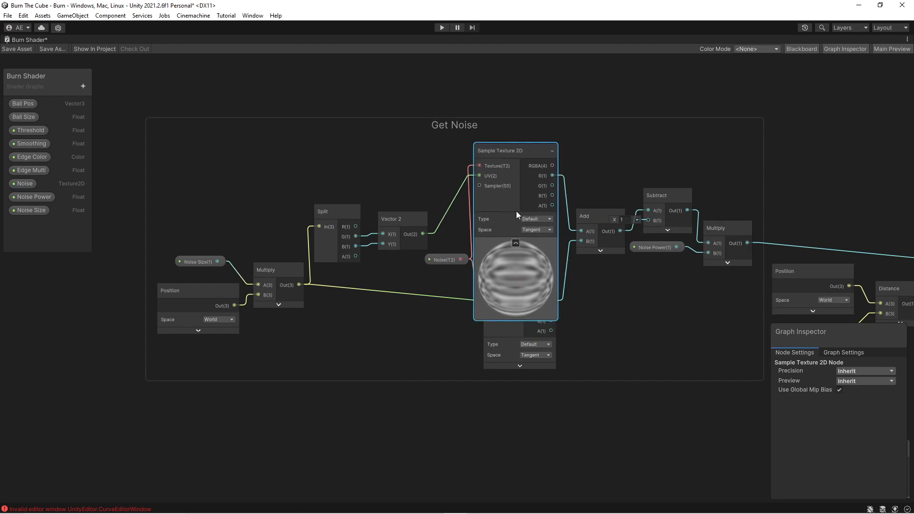
pyautogui.click(516, 242)
pyautogui.click(520, 366)
pyautogui.click(524, 369)
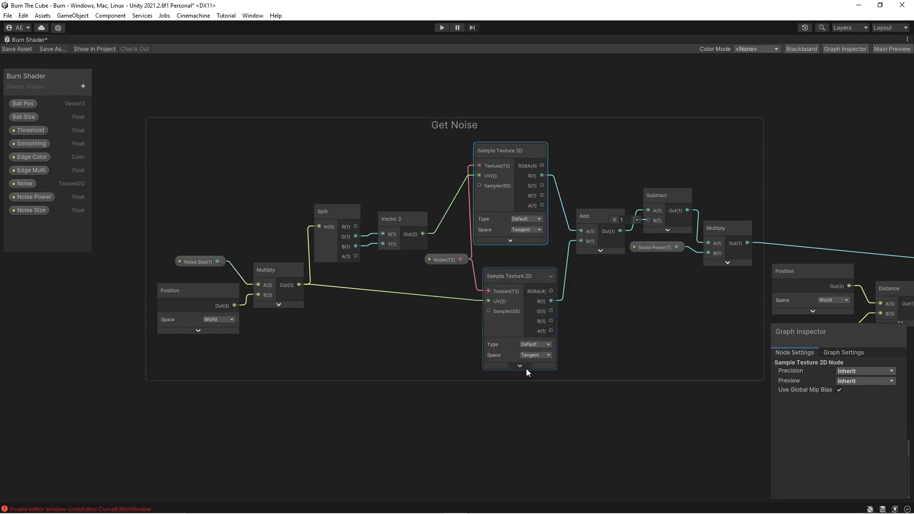
# Step: Spread out the Add and Subtract nodes that follow the texture samples in the Get Noise group
pyautogui.moveTo(607, 310); pyautogui.dragTo(527, 303, button='middle')
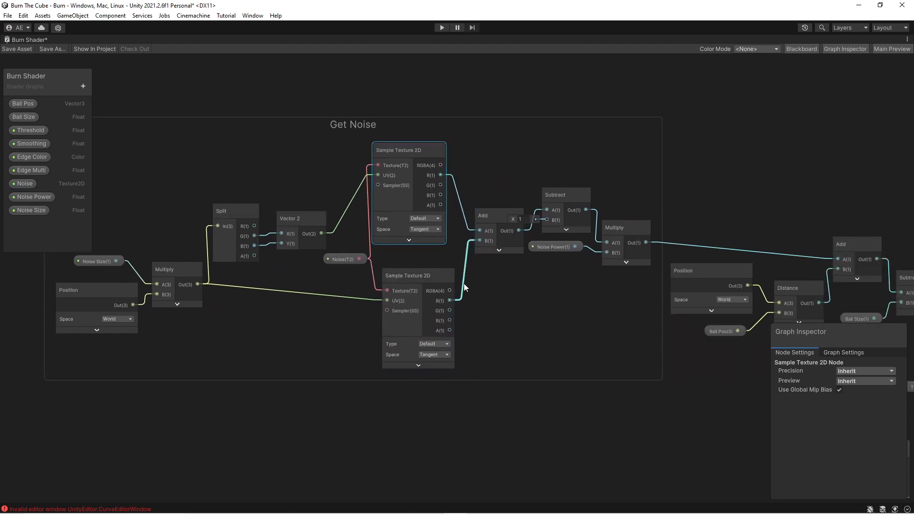
pyautogui.moveTo(488, 216); pyautogui.dragTo(474, 220)
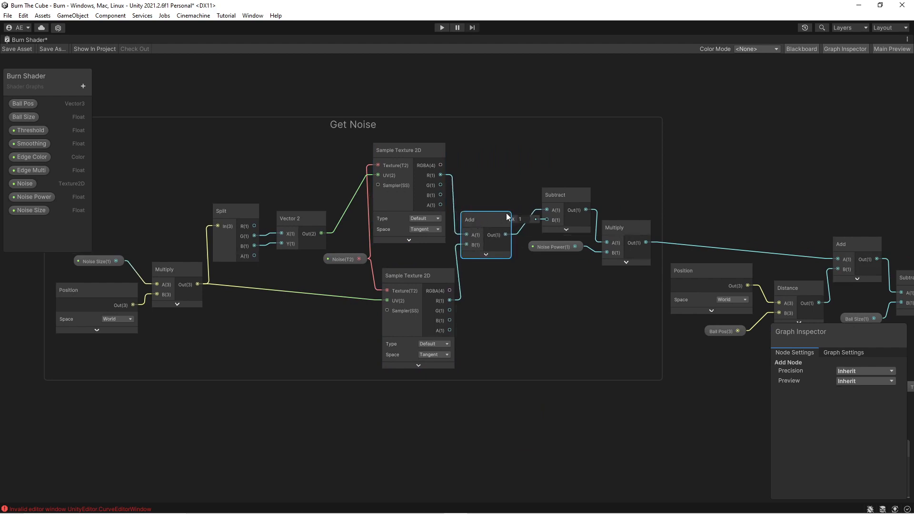
pyautogui.moveTo(572, 193); pyautogui.dragTo(583, 180)
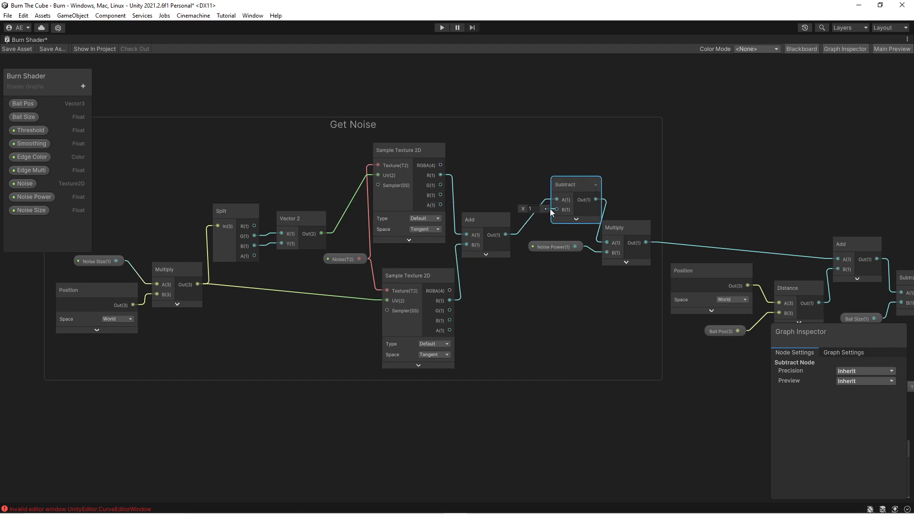
# Step: Examine the Reference names of the Noise Power and Noise Size properties
pyautogui.moveTo(636, 193); pyautogui.dragTo(513, 178, button='middle')
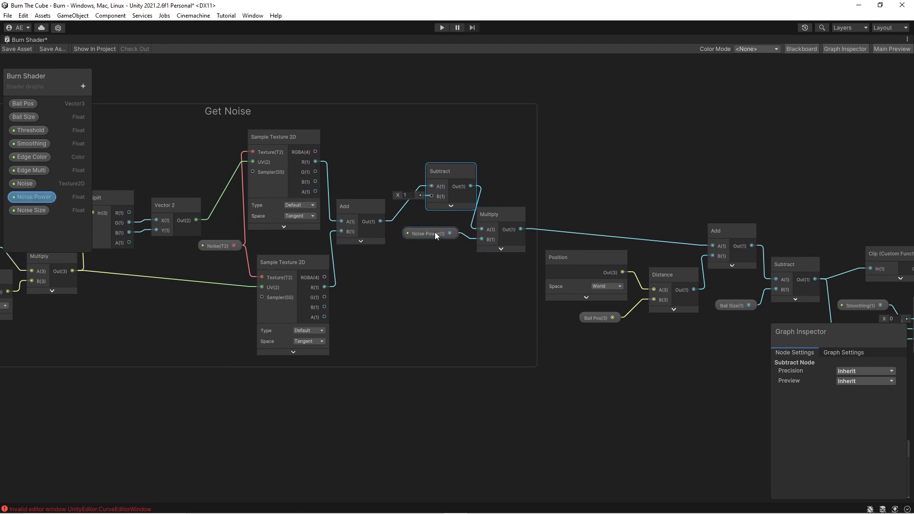
pyautogui.moveTo(436, 233); pyautogui.dragTo(476, 245, button='middle')
pyautogui.scroll(-2, 578, 217)
pyautogui.moveTo(639, 200); pyautogui.dragTo(400, 233, button='middle')
pyautogui.scroll(2, 490, 224)
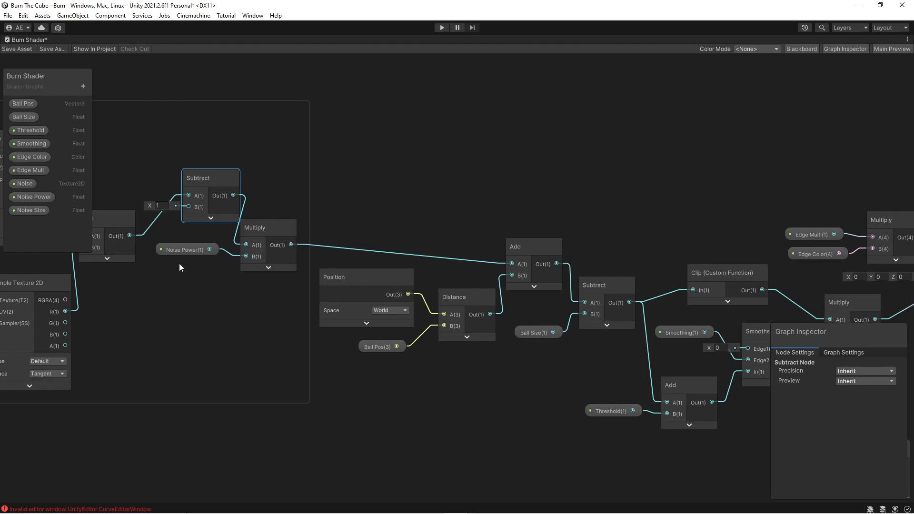
pyautogui.click(190, 249)
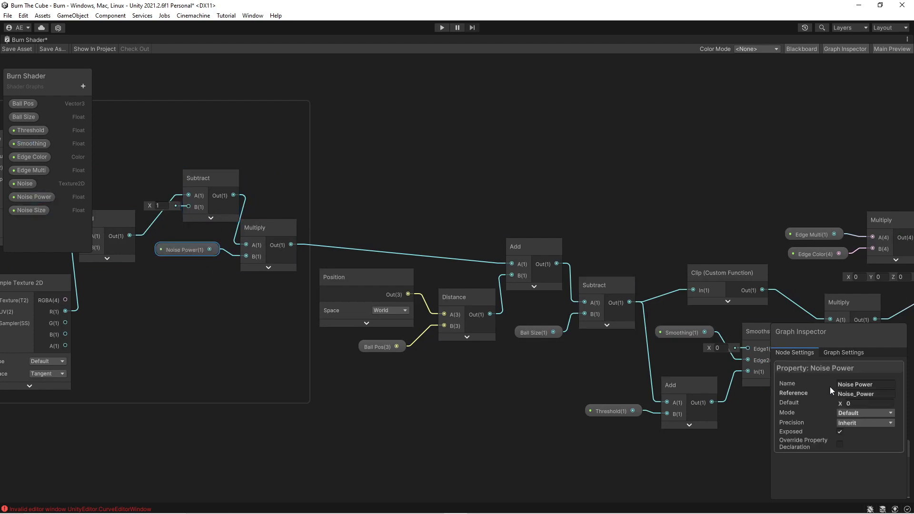
pyautogui.click(862, 394)
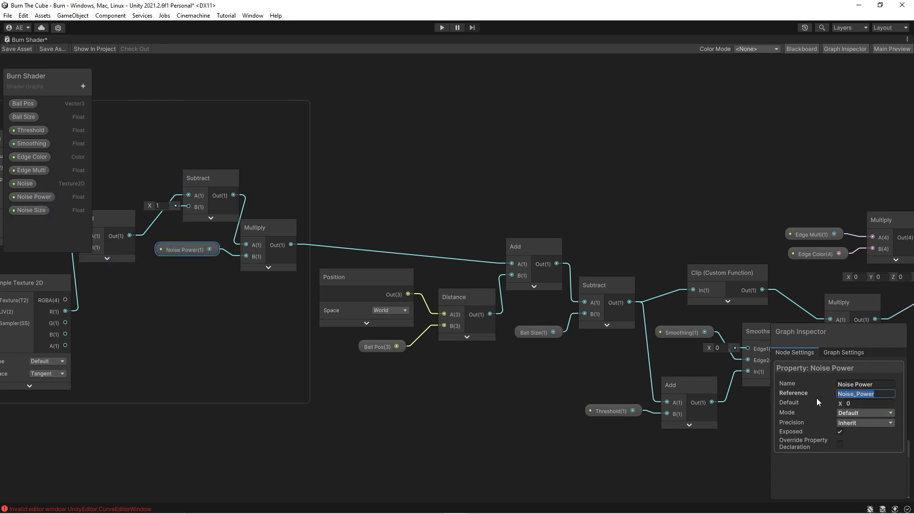
pyautogui.click(848, 393)
pyautogui.moveTo(838, 394); pyautogui.dragTo(844, 395)
pyautogui.click(876, 395)
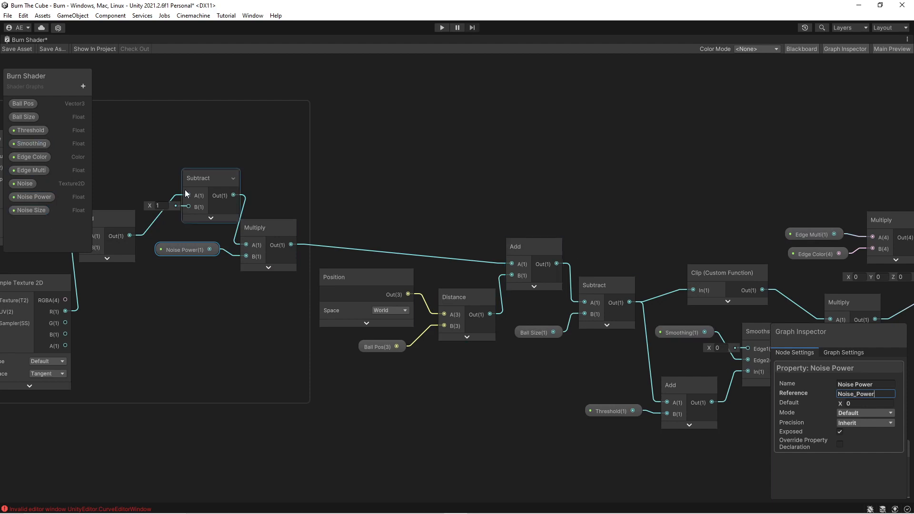
pyautogui.click(33, 209)
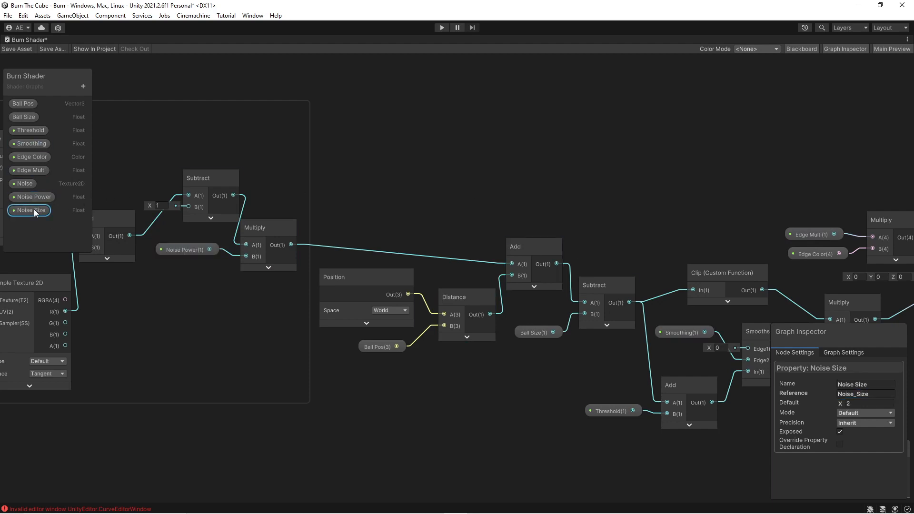
# Step: Examine the Ball Pos and Ball Size properties and the world-space Position node's settings
pyautogui.click(24, 104)
pyautogui.click(27, 115)
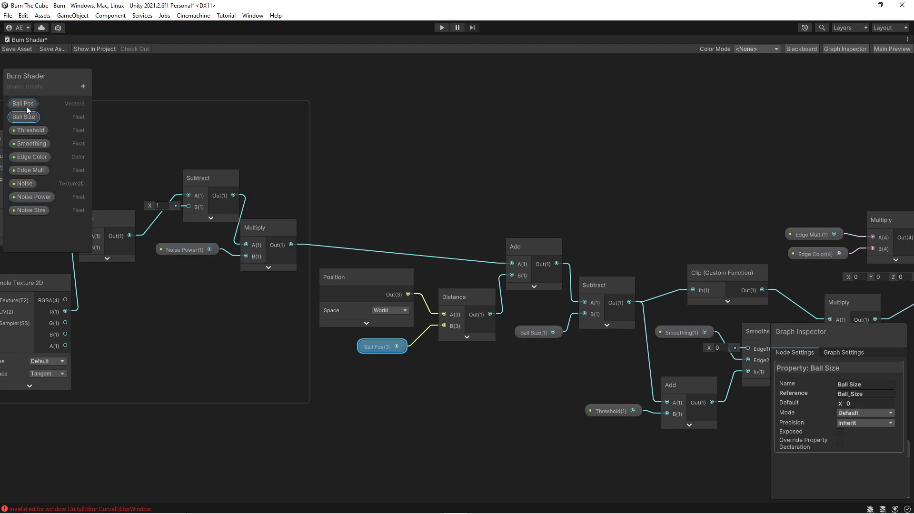
pyautogui.moveTo(556, 365); pyautogui.dragTo(537, 303, button='middle')
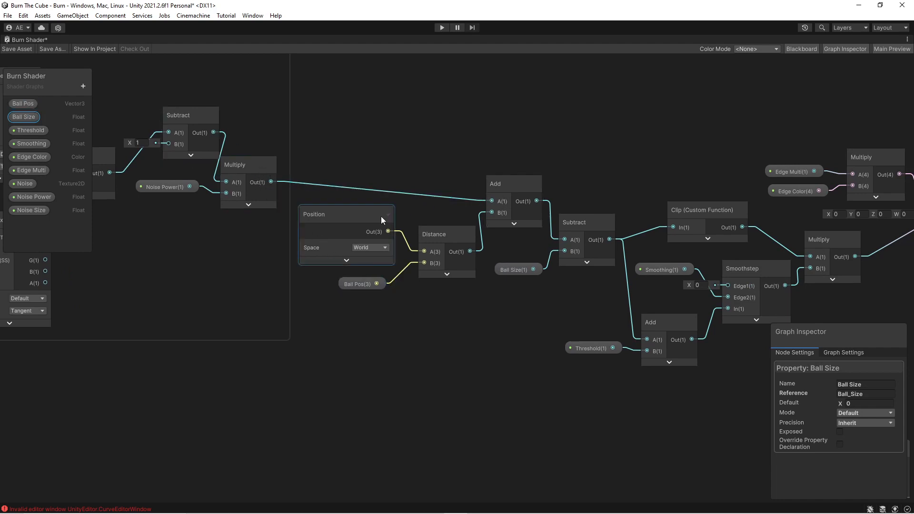
pyautogui.click(341, 227)
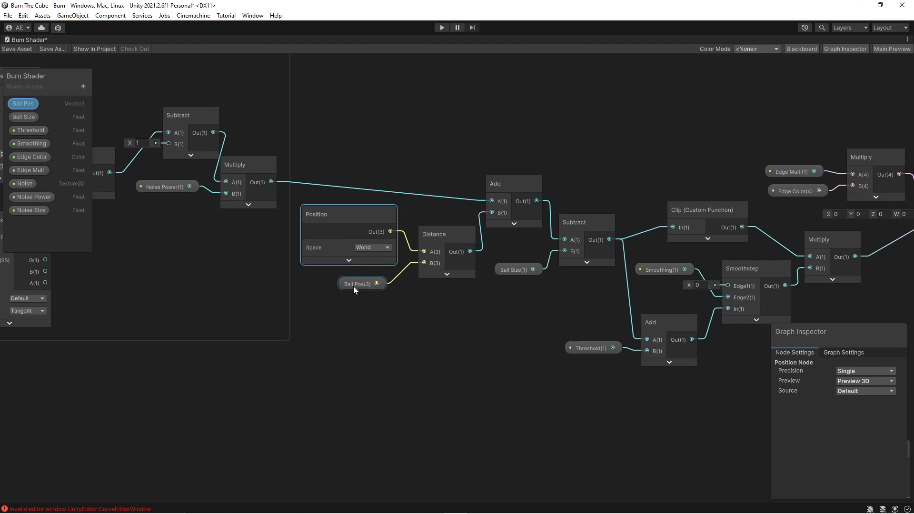
pyautogui.moveTo(355, 287); pyautogui.dragTo(356, 288)
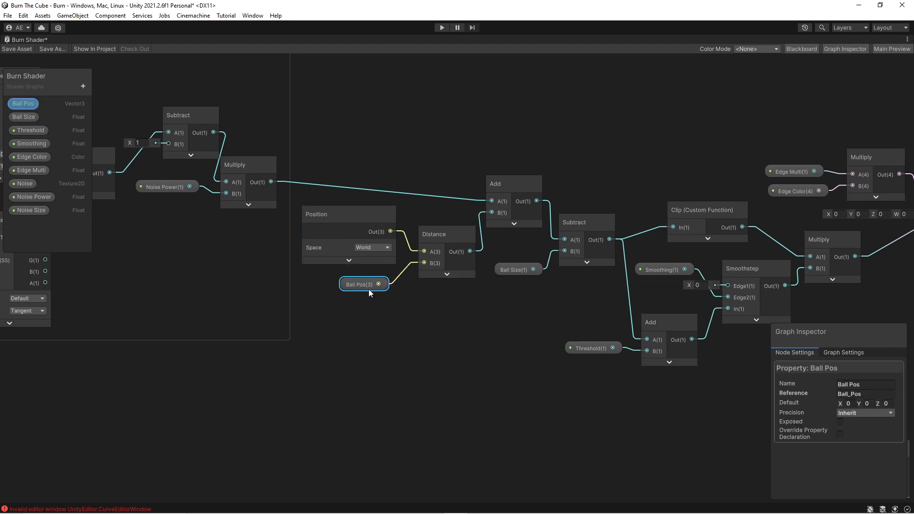
# Step: Follow the Distance node through Add to Subtract and inspect the Ball Size property feeding it
pyautogui.moveTo(463, 292); pyautogui.dragTo(374, 314, button='middle')
pyautogui.click(388, 262)
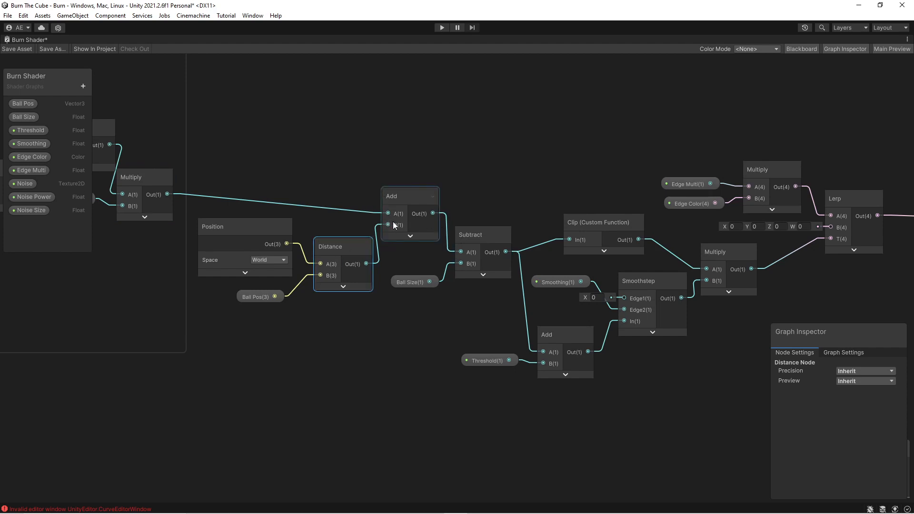
pyautogui.moveTo(396, 221); pyautogui.dragTo(330, 220, button='middle')
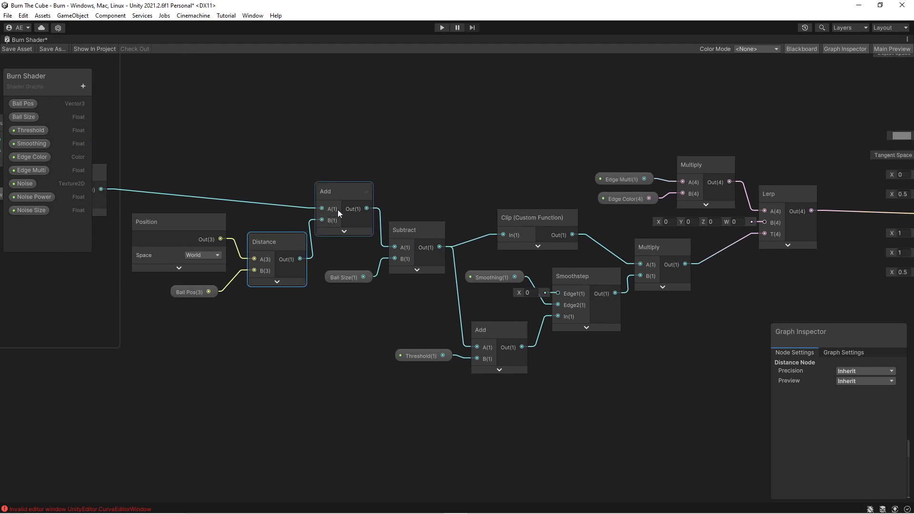
pyautogui.click(417, 236)
pyautogui.click(345, 278)
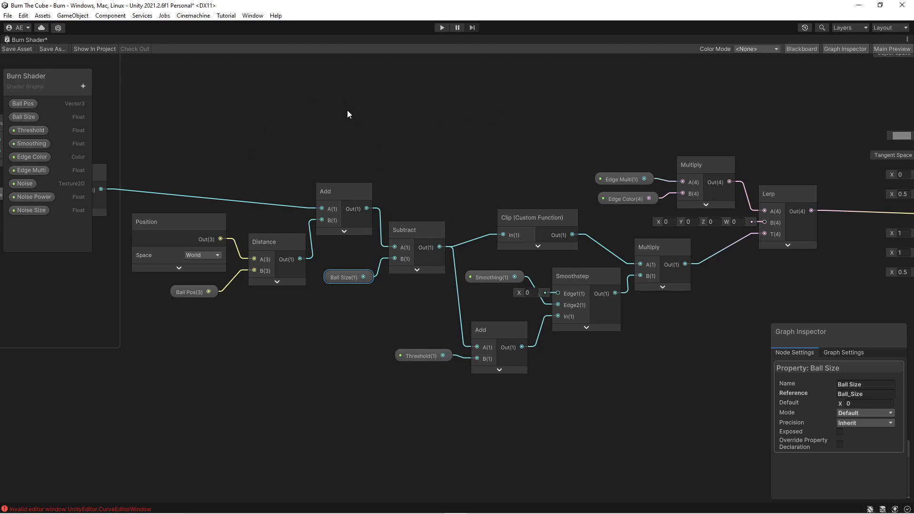
# Step: Inspect the Clip custom function node's inputs, outputs and body code
pyautogui.moveTo(356, 126); pyautogui.dragTo(223, 126, button='middle')
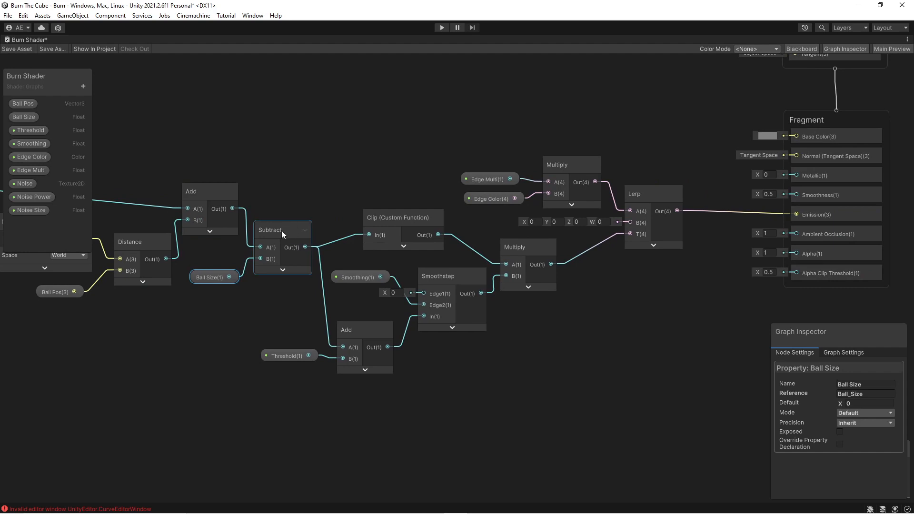
pyautogui.click(393, 220)
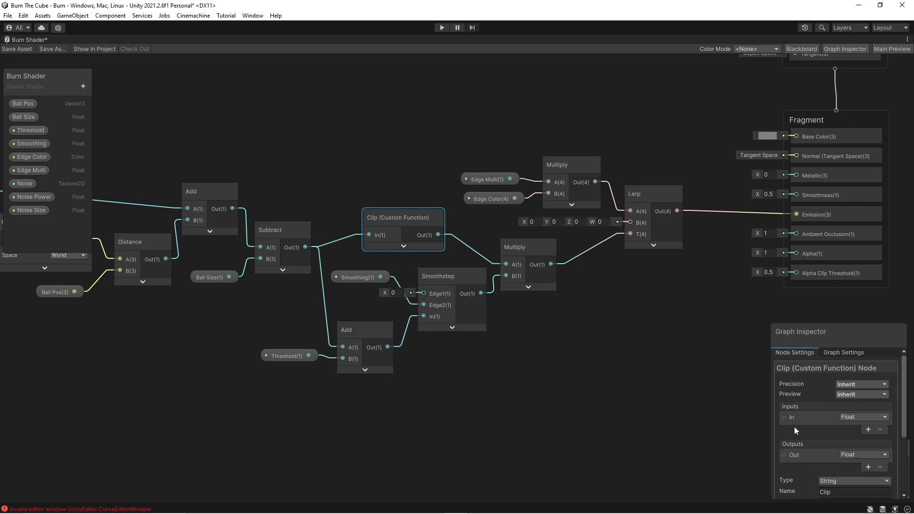
pyautogui.scroll(-3, 813, 424)
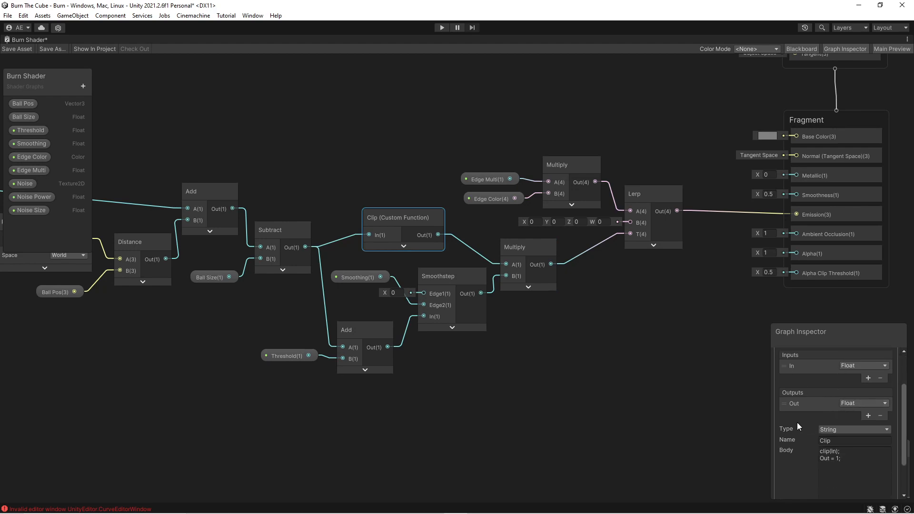
pyautogui.click(829, 458)
pyautogui.moveTo(833, 452); pyautogui.dragTo(837, 451)
pyautogui.click(841, 452)
pyautogui.doubleClick(823, 459)
pyautogui.keyDown('shift'); pyautogui.click(841, 459); pyautogui.keyUp('shift')
# Step: Move the Clip custom function node slightly higher and review its body code again
pyautogui.moveTo(376, 228); pyautogui.dragTo(389, 212)
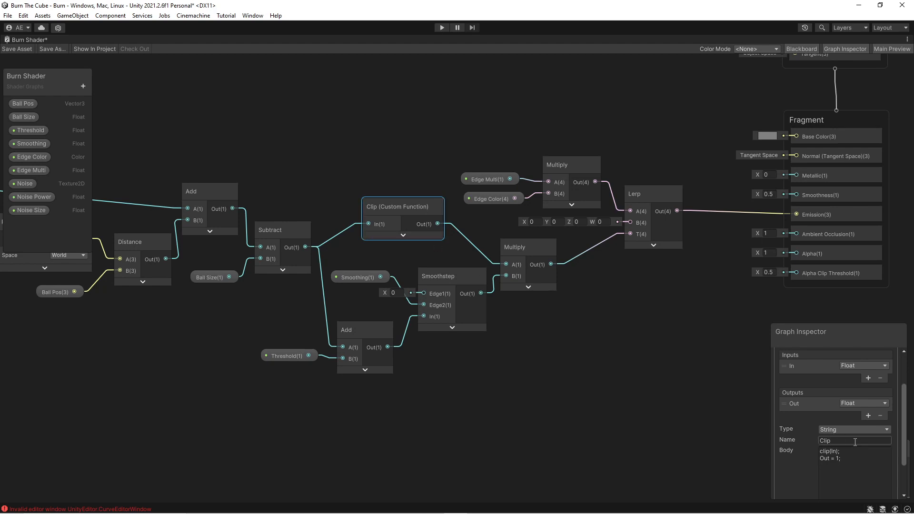
pyautogui.click(838, 460)
pyautogui.click(825, 462)
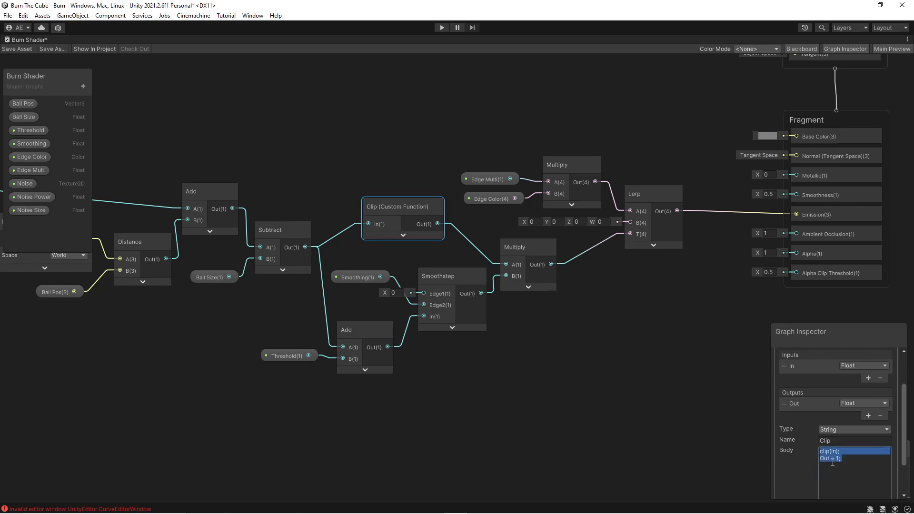
pyautogui.click(843, 466)
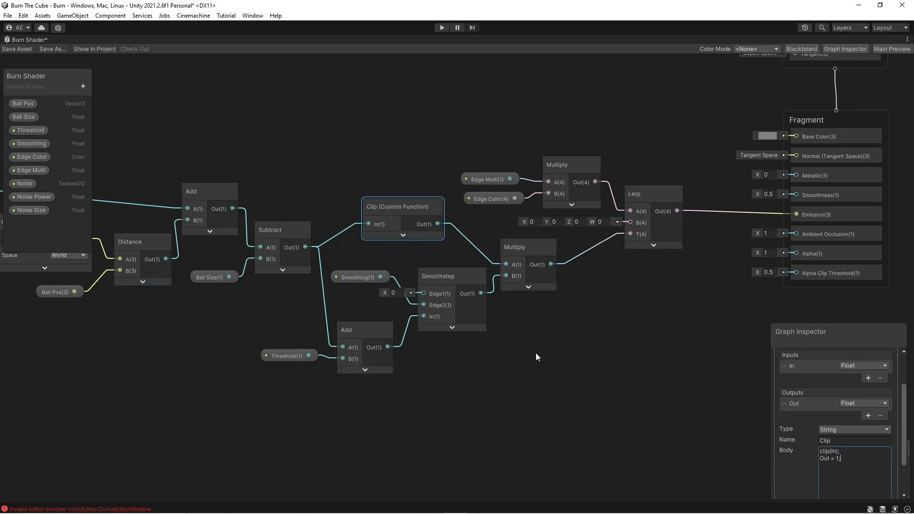
pyautogui.moveTo(401, 340); pyautogui.dragTo(430, 339, button='middle')
pyautogui.click(384, 196)
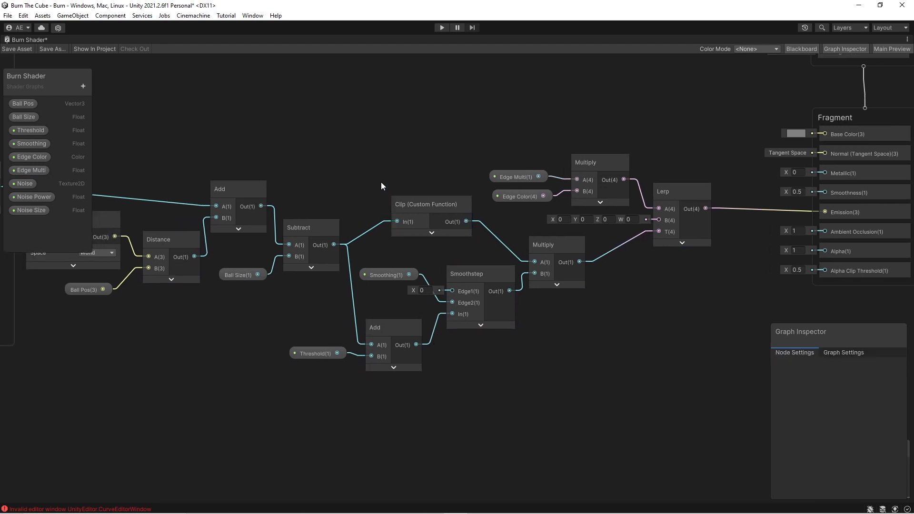
pyautogui.click(413, 215)
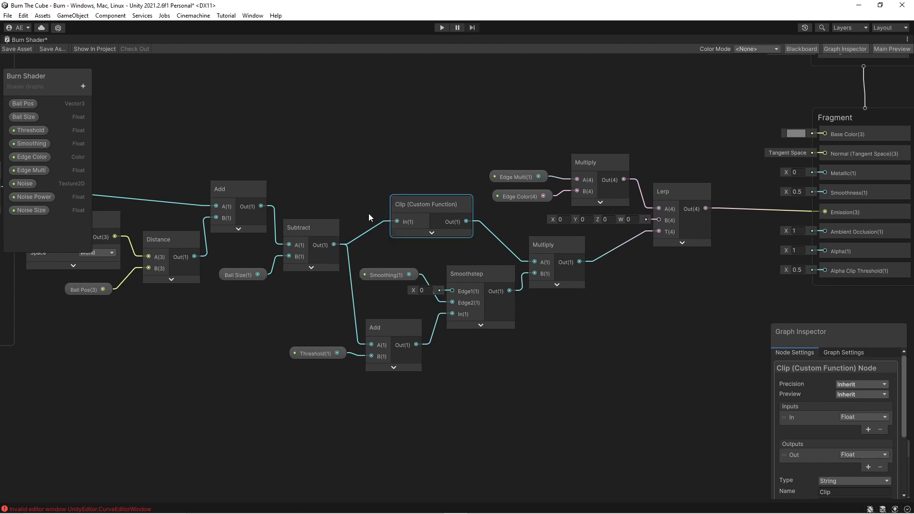
# Step: Inspect the Threshold and Smoothing properties feeding Add and Smoothstep, moving the Smoothing node slightly lower
pyautogui.moveTo(315, 301); pyautogui.dragTo(325, 273, button='middle')
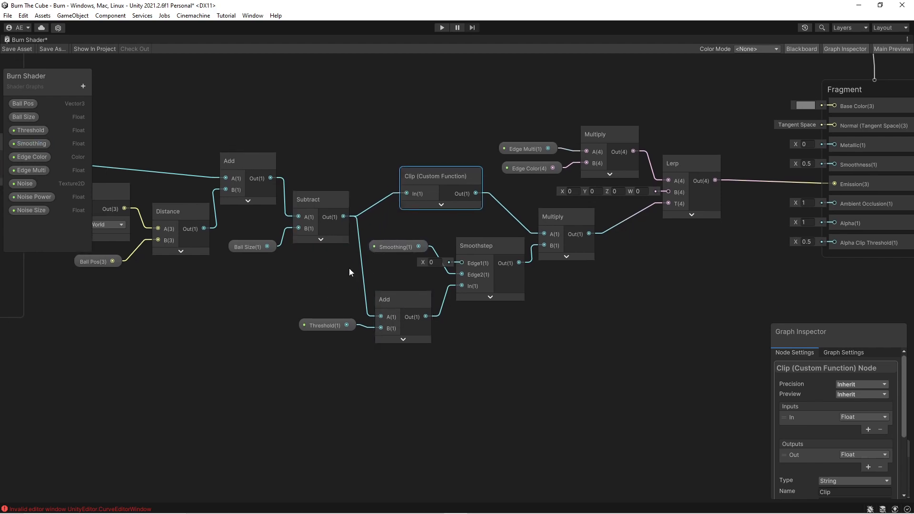
pyautogui.click(396, 305)
pyautogui.click(325, 324)
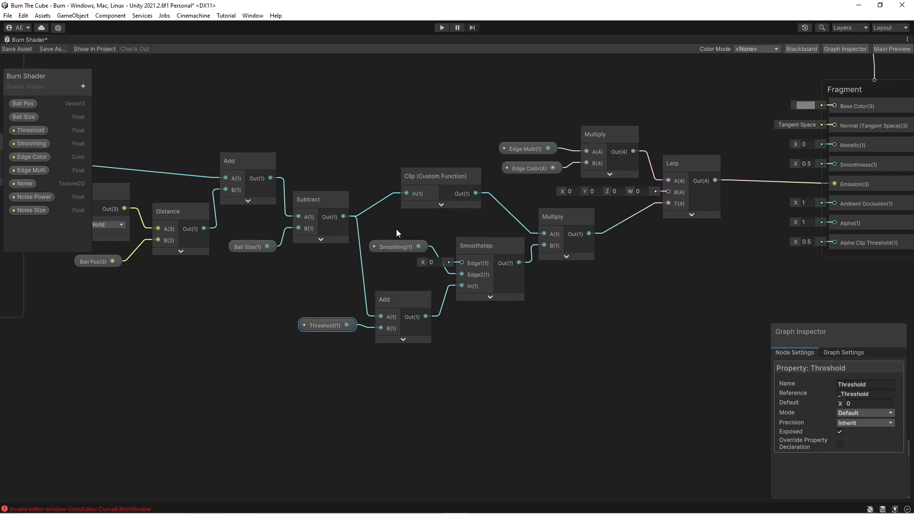
pyautogui.moveTo(396, 245); pyautogui.dragTo(396, 250)
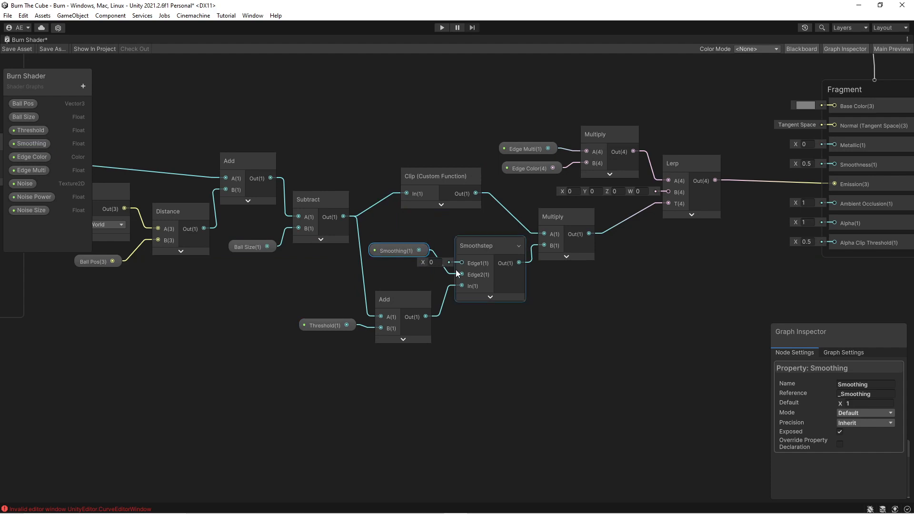
pyautogui.moveTo(536, 296); pyautogui.dragTo(458, 315, button='middle')
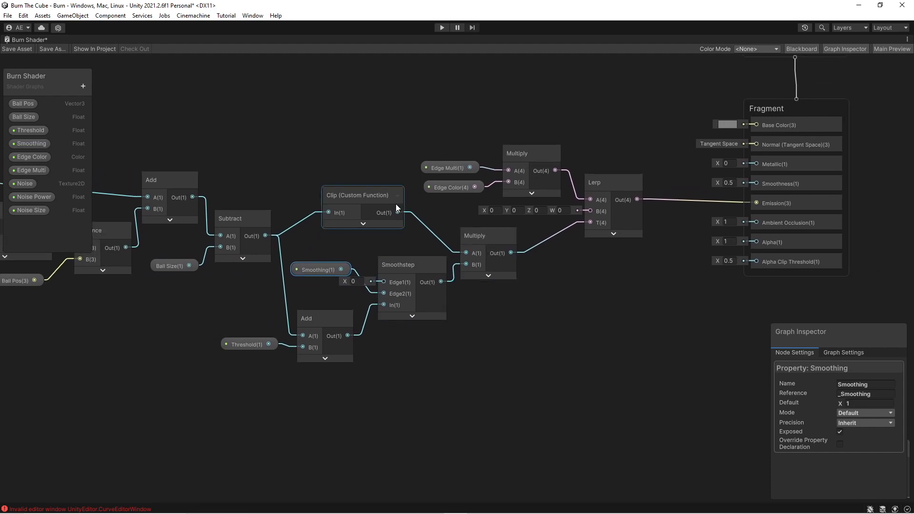
# Step: Inspect the Edge Multi and Edge Color properties that feed Multiply, moving the Edge Multi node slightly
pyautogui.moveTo(546, 283); pyautogui.dragTo(494, 326, button='middle')
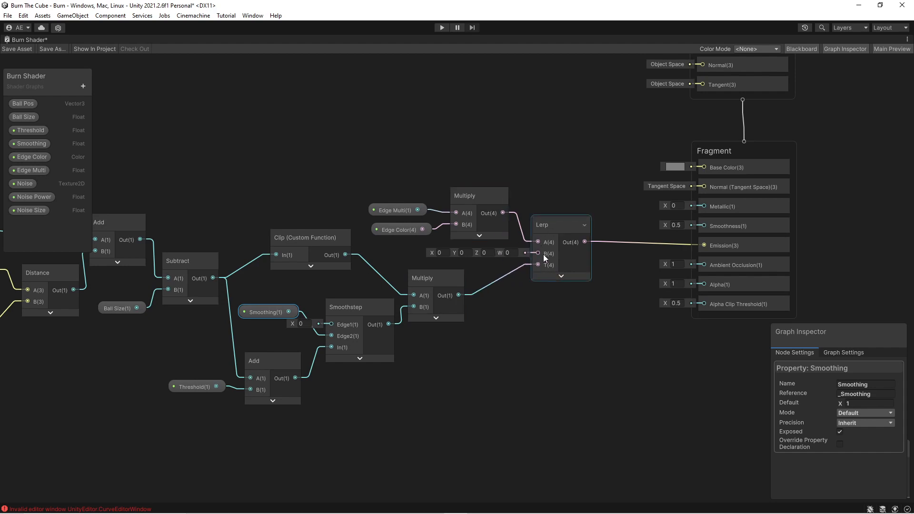
pyautogui.click(484, 252)
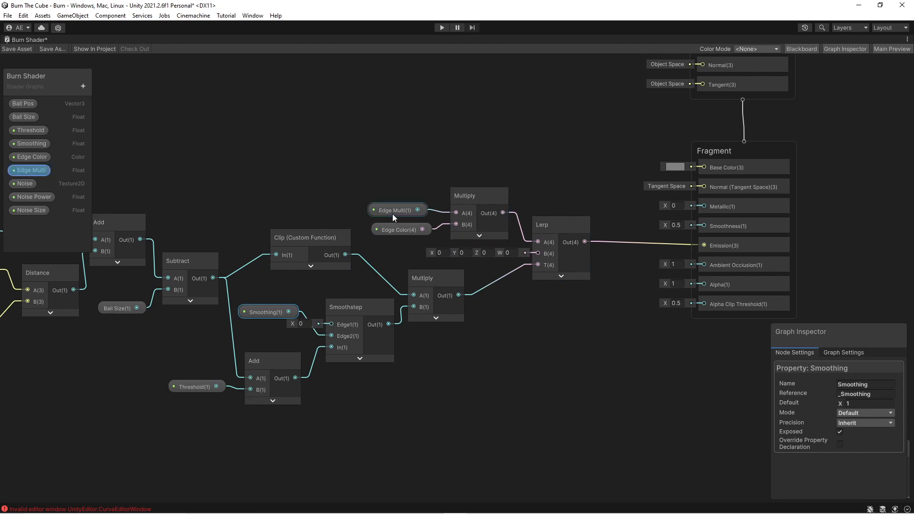
pyautogui.moveTo(392, 212); pyautogui.dragTo(393, 210)
pyautogui.click(398, 230)
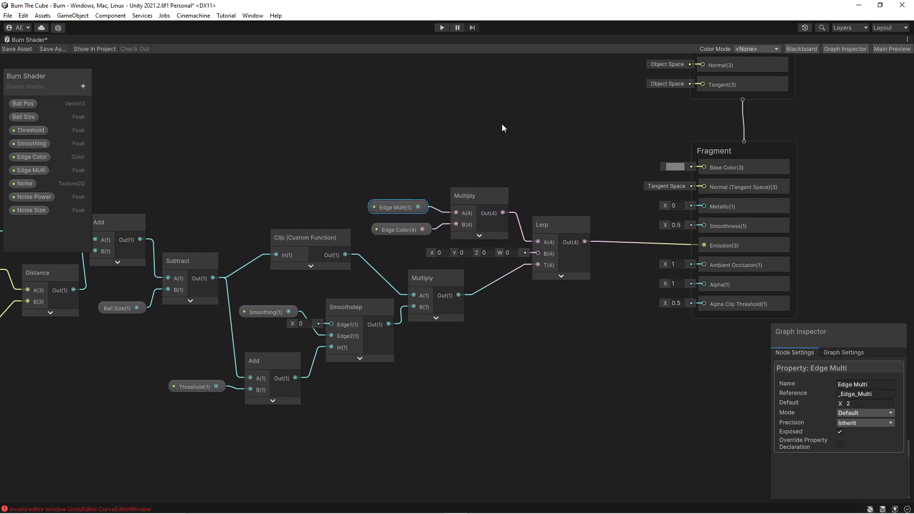
pyautogui.moveTo(385, 211); pyautogui.dragTo(387, 209)
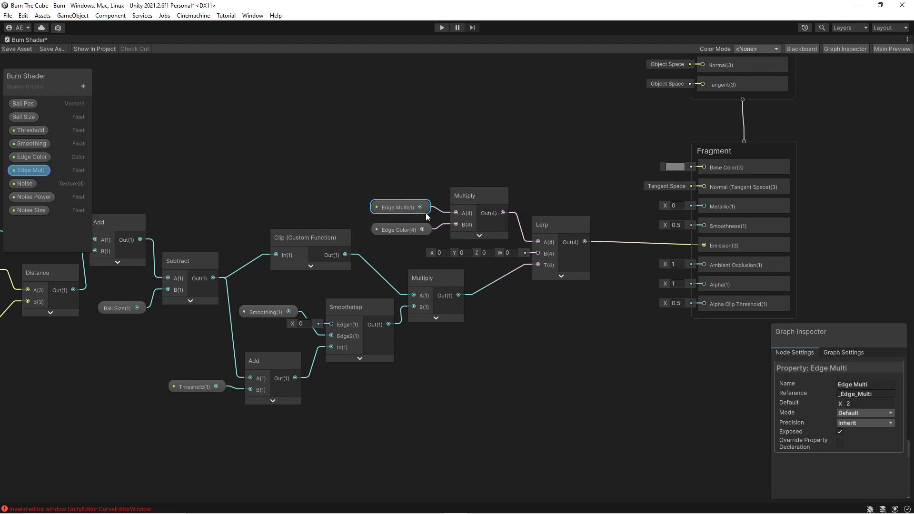
pyautogui.click(402, 230)
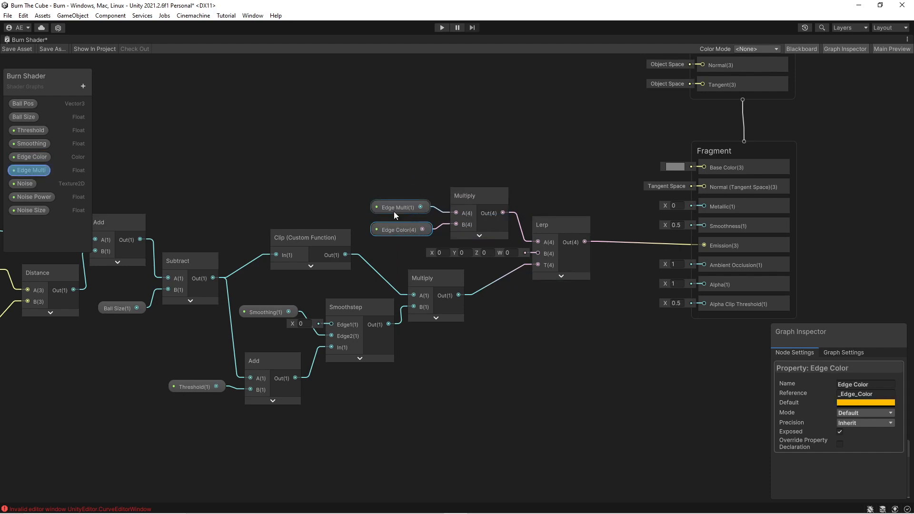
# Step: Follow the Lerp node's output to the Fragment block's Emission input and clear the node selection
pyautogui.moveTo(536, 204); pyautogui.dragTo(500, 202, button='middle')
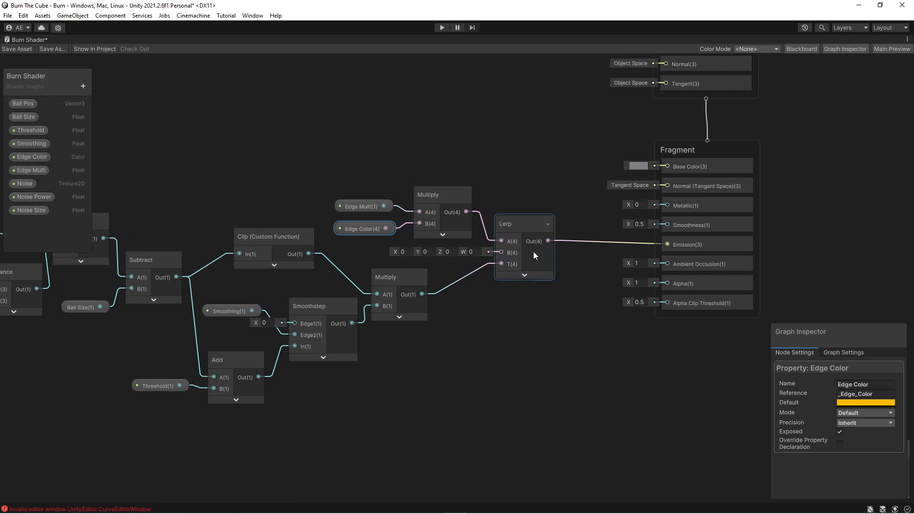
pyautogui.moveTo(665, 249); pyautogui.dragTo(587, 309, button='middle')
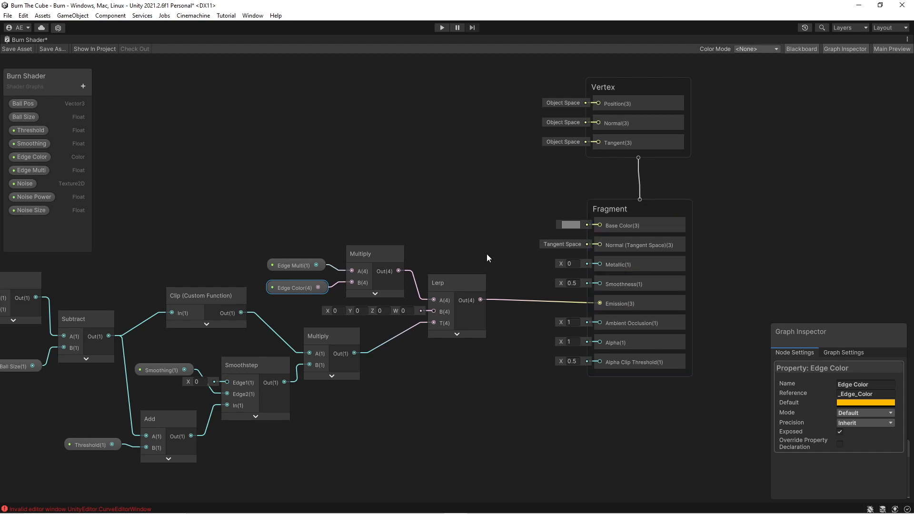
pyautogui.moveTo(462, 251); pyautogui.dragTo(503, 249, button='middle')
pyautogui.click(487, 197)
# Step: Leave the maximized Burn Shader graph and show the Burn visual effect graph maximized
pyautogui.hotkey('shift', 'space')
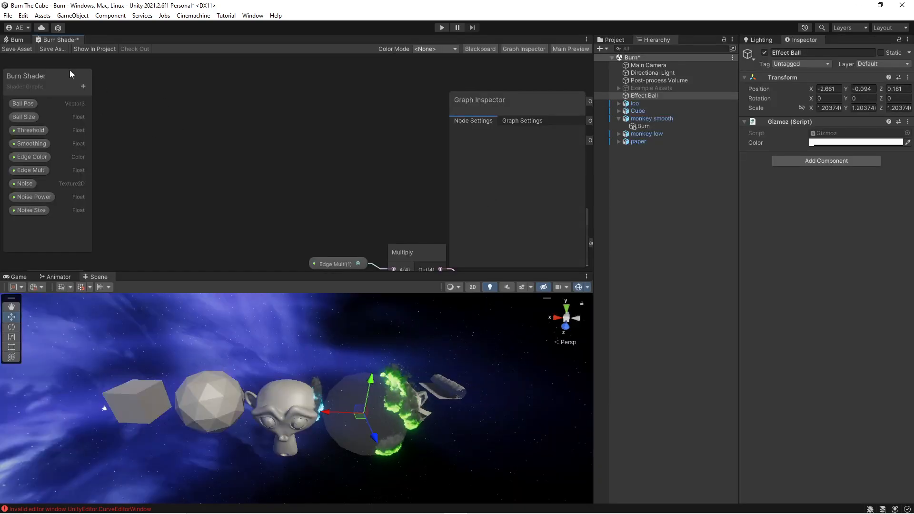
pyautogui.click(18, 42)
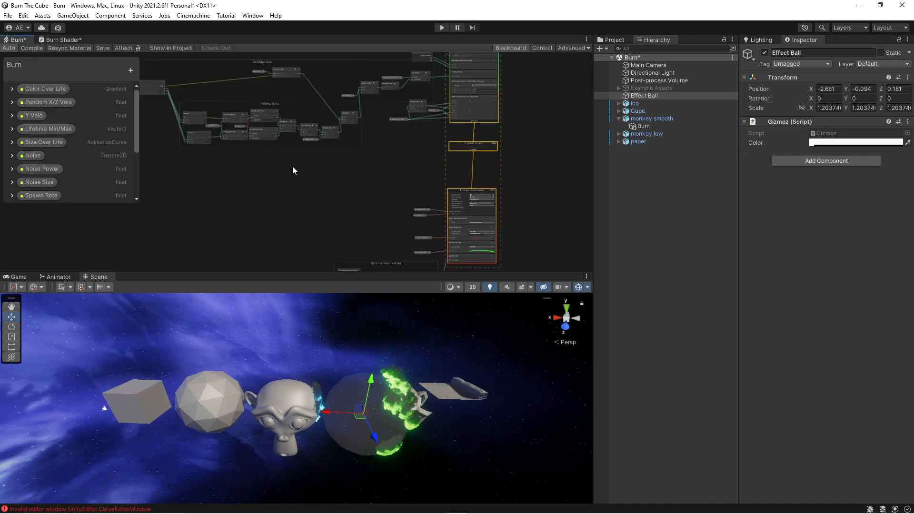
pyautogui.hotkey('shift', 'space')
pyautogui.click(445, 283)
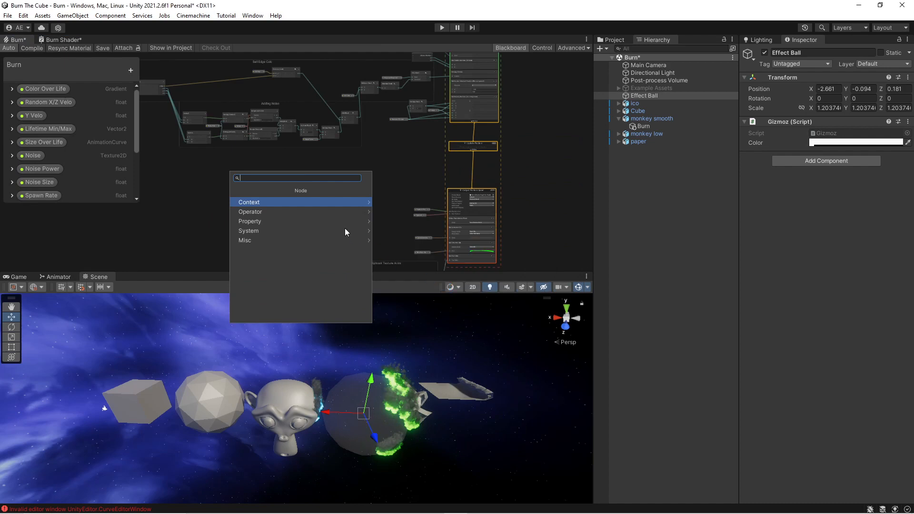
pyautogui.moveTo(232, 223); pyautogui.dragTo(396, 389, button='middle')
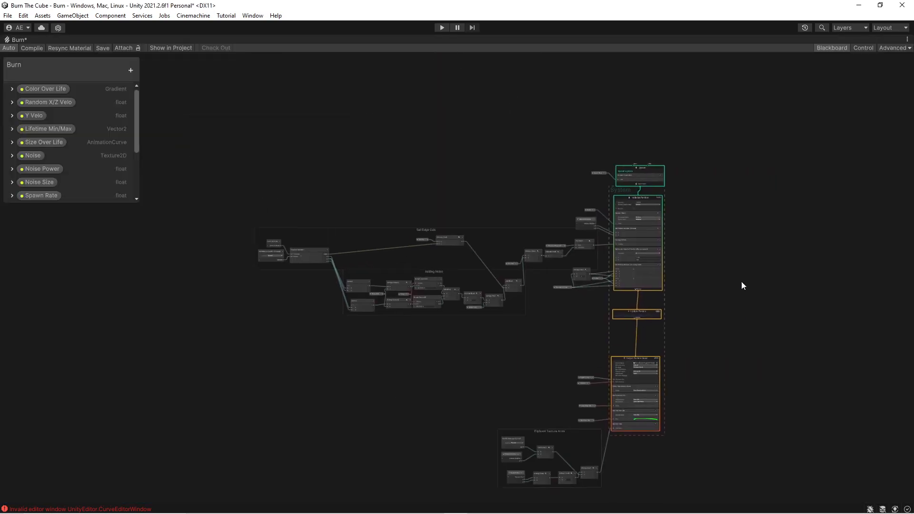
# Step: Move the Spawn Rate node lower, next to the Rate input of the Spawn context's Constant Spawn Rate block
pyautogui.scroll(10, 728, 248)
pyautogui.scroll(1, 644, 158)
pyautogui.moveTo(632, 164); pyautogui.dragTo(752, 414, button='middle')
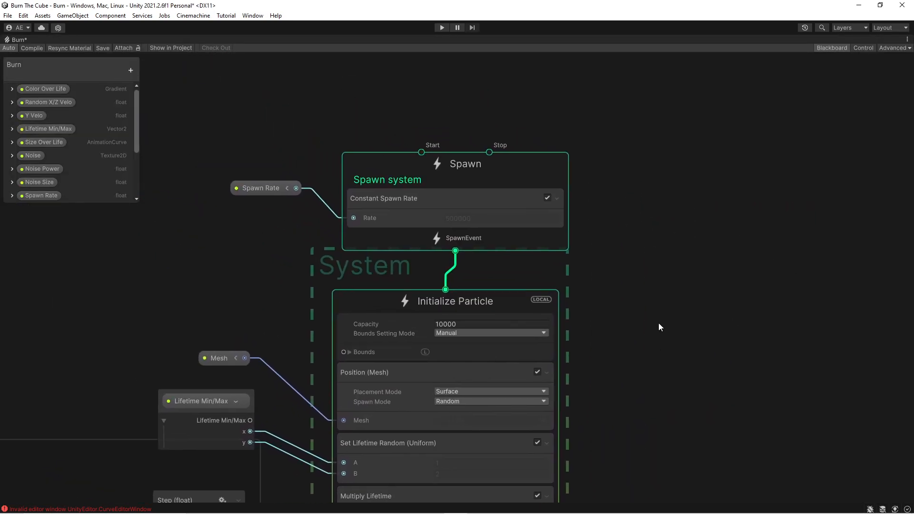
pyautogui.moveTo(255, 190); pyautogui.dragTo(259, 210)
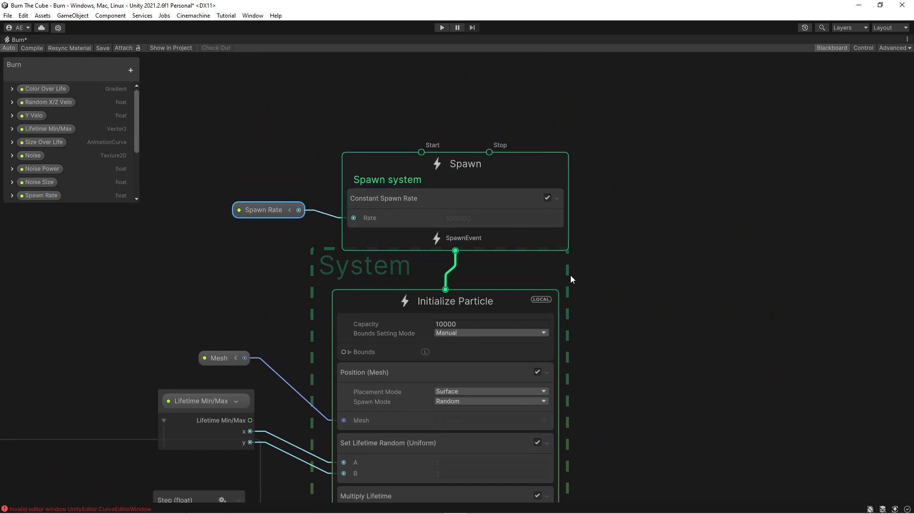
# Step: Examine the Initialize Particle context's blocks and the Mesh, Lifetime Min/Max and Step nodes connected to them
pyautogui.moveTo(571, 279); pyautogui.dragTo(690, 163, button='middle')
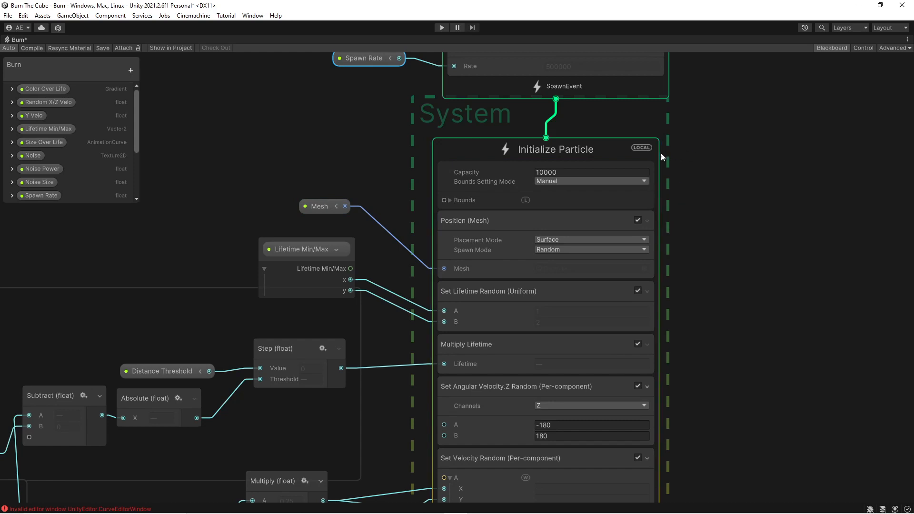
pyautogui.moveTo(637, 163); pyautogui.dragTo(656, 158, button='middle')
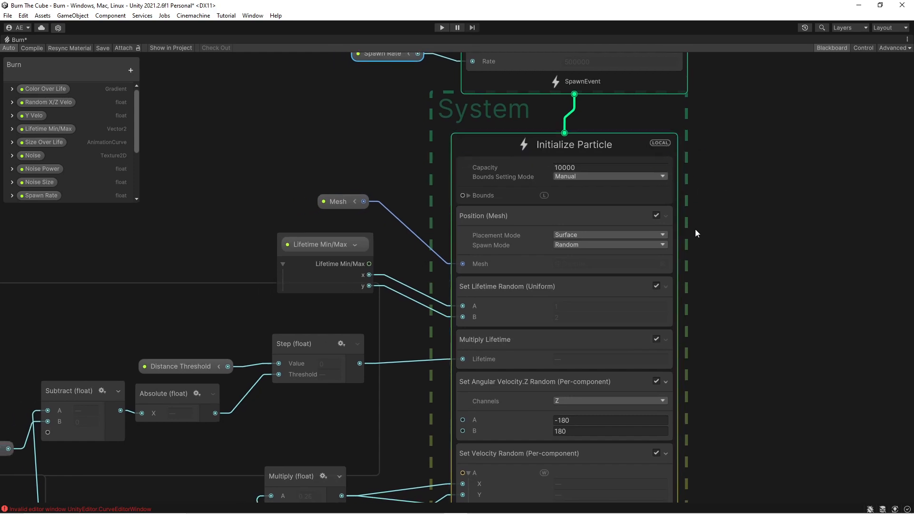
pyautogui.moveTo(695, 229); pyautogui.dragTo(784, 204, button='middle')
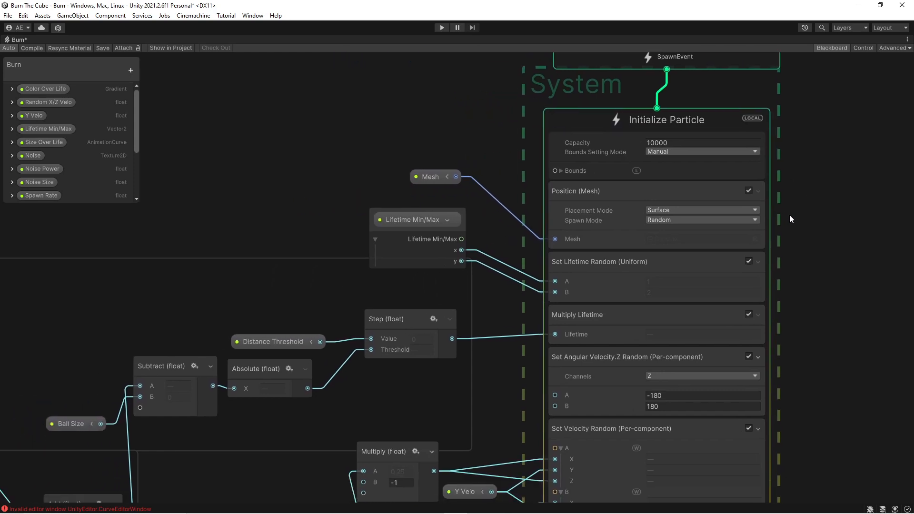
# Step: Highlight the Initialize Particle context's Capacity value, select the Mesh node and review the lifetime and velocity blocks below
pyautogui.click(654, 143)
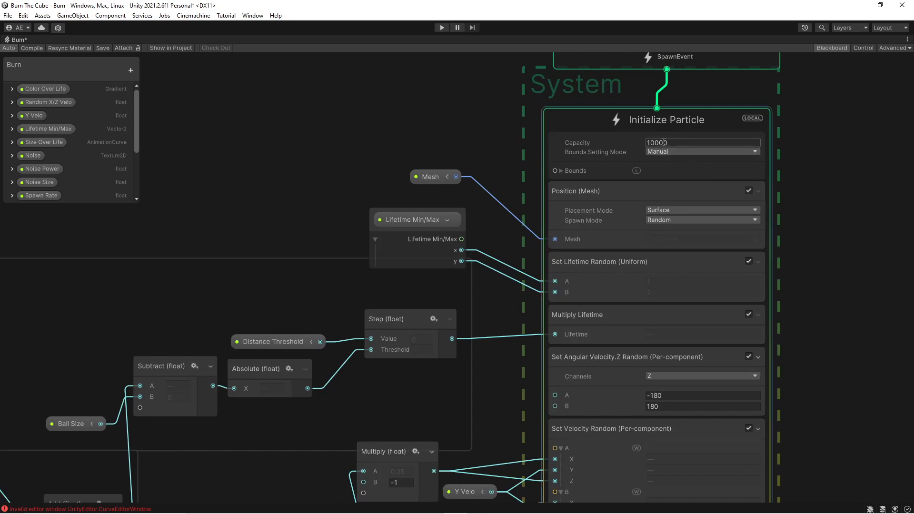
pyautogui.moveTo(654, 142); pyautogui.dragTo(651, 147)
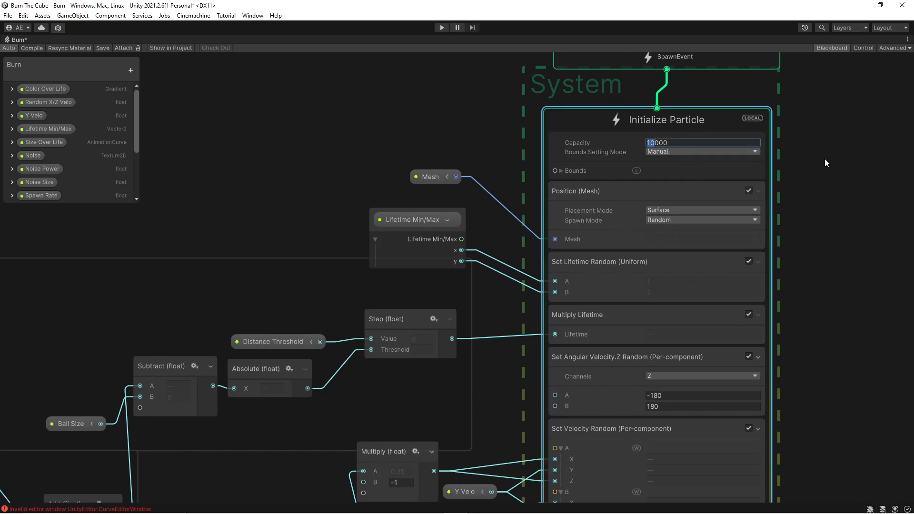
pyautogui.click(443, 157)
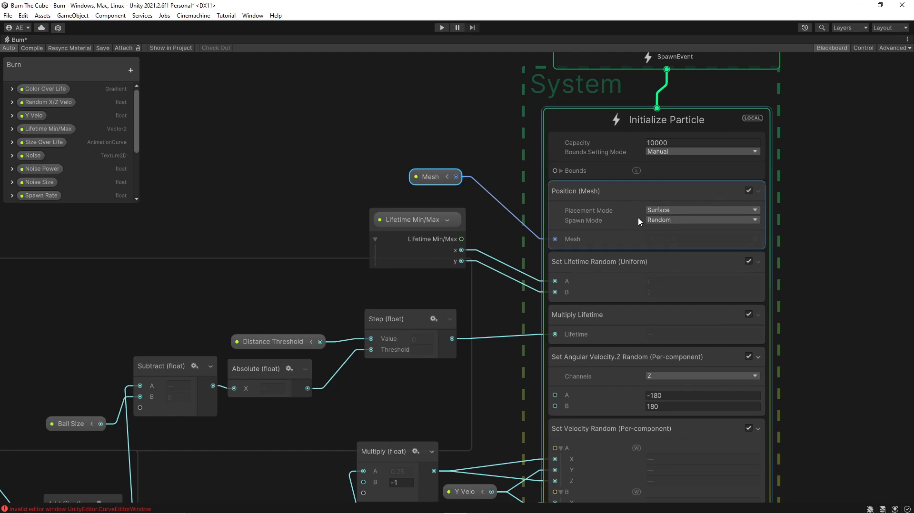
pyautogui.moveTo(500, 163); pyautogui.dragTo(479, 48, button='middle')
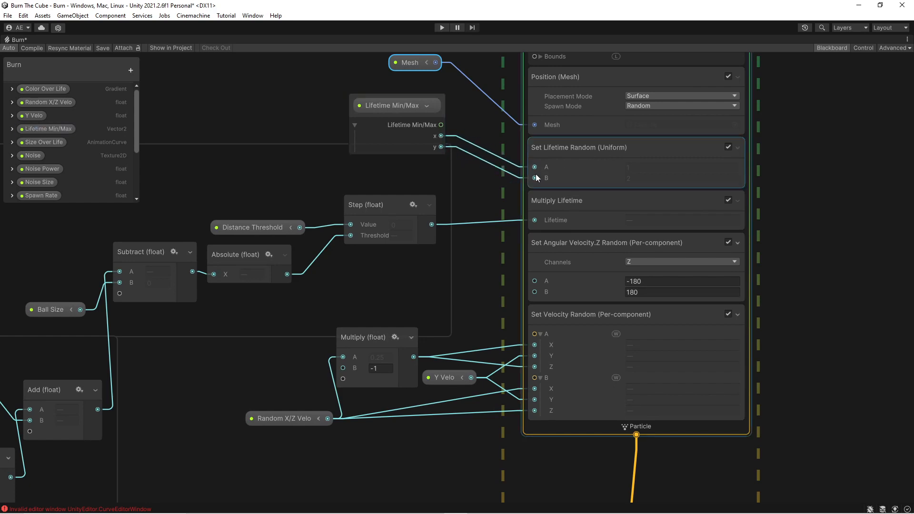
pyautogui.moveTo(484, 197); pyautogui.dragTo(522, 196, button='middle')
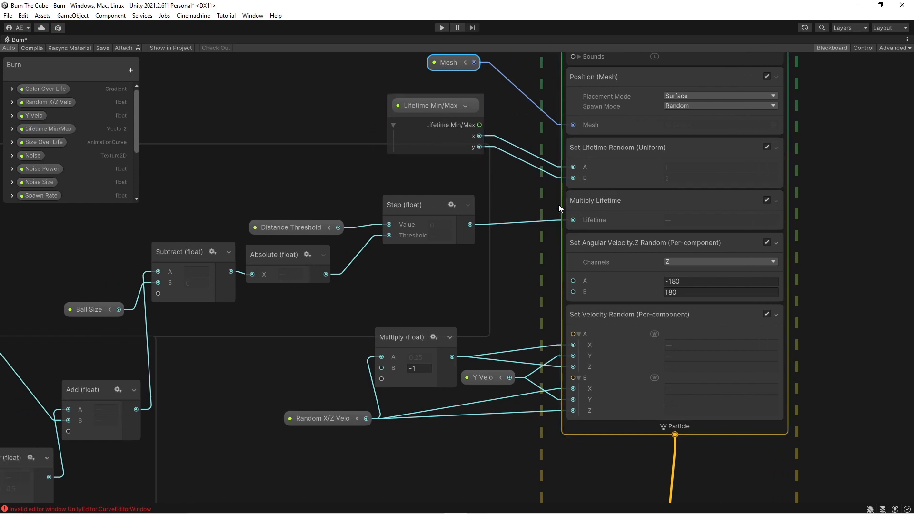
pyautogui.moveTo(532, 166); pyautogui.dragTo(508, 193, button='middle')
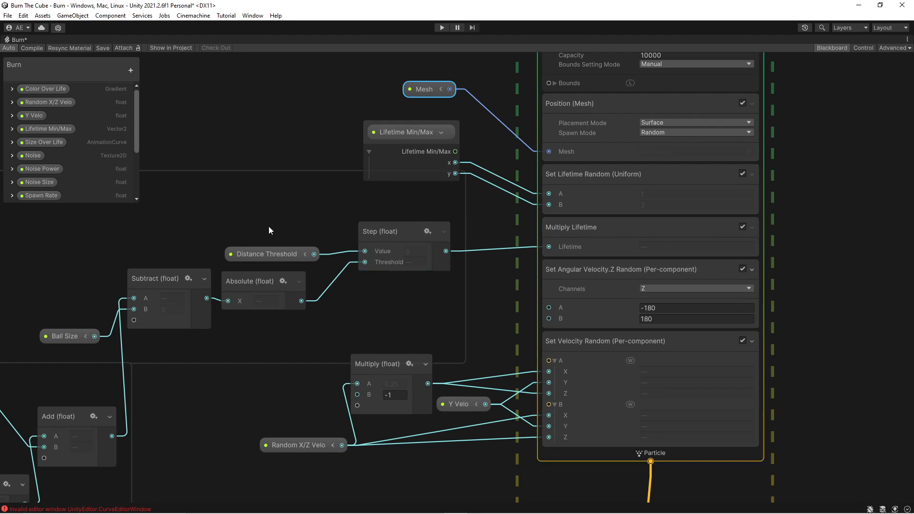
# Step: Trace the Step node's inputs back to the start of the Ball Edge Calc group and select the Get Attribute: position node
pyautogui.moveTo(231, 171); pyautogui.dragTo(444, 168, button='middle')
pyautogui.scroll(-4, 445, 167)
pyautogui.moveTo(243, 173); pyautogui.dragTo(718, 184, button='middle')
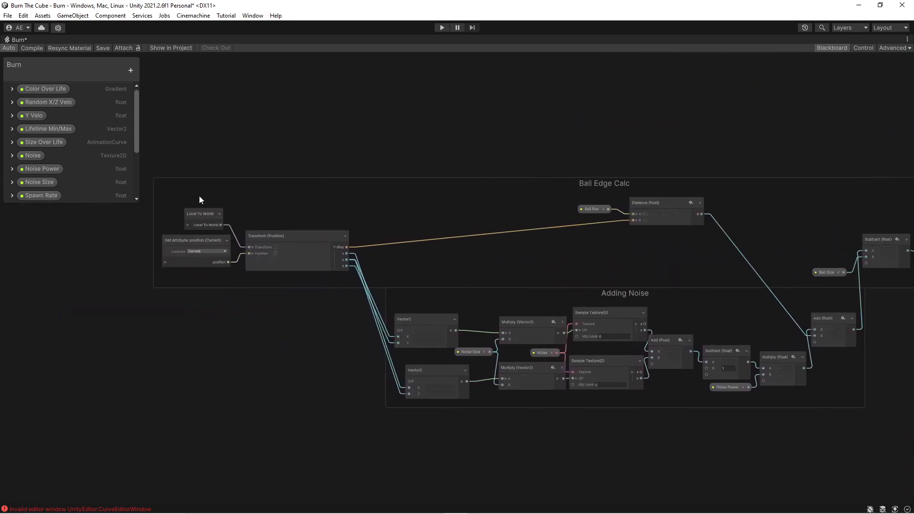
pyautogui.scroll(2, 199, 288)
pyautogui.moveTo(199, 287); pyautogui.dragTo(306, 325, button='middle')
pyautogui.scroll(4, 272, 309)
pyautogui.scroll(-1, 273, 309)
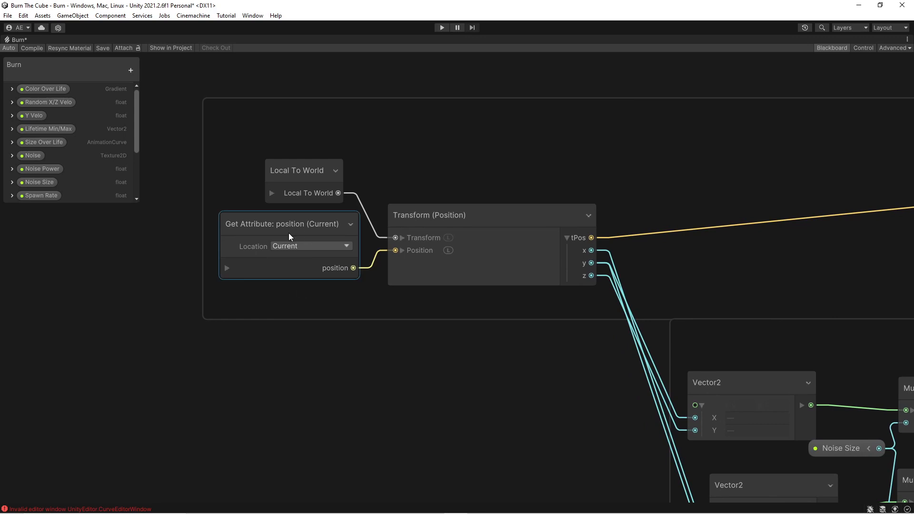
pyautogui.click(288, 233)
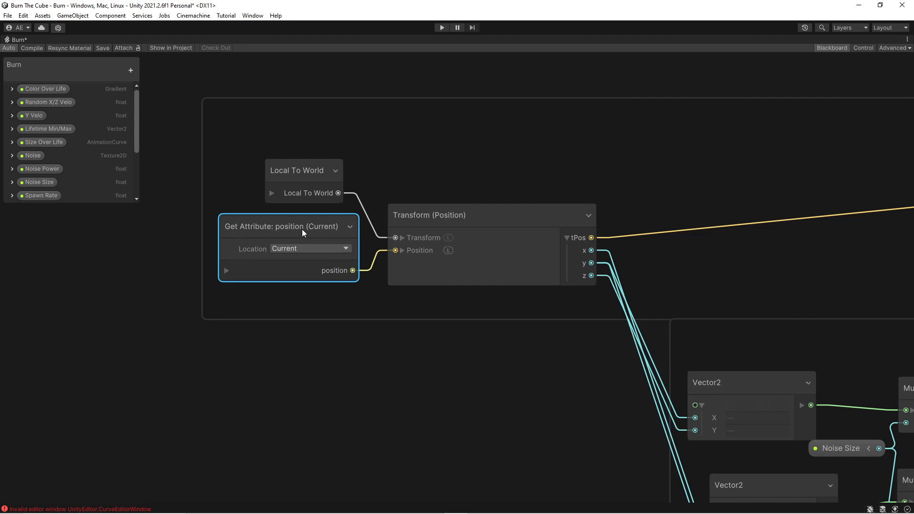
# Step: Follow the Ball Edge Calc chain to the Initialize Particle context and return to the Local To World and Transform (Position) nodes
pyautogui.scroll(-4, 642, 162)
pyautogui.moveTo(642, 162); pyautogui.dragTo(371, 253, button='middle')
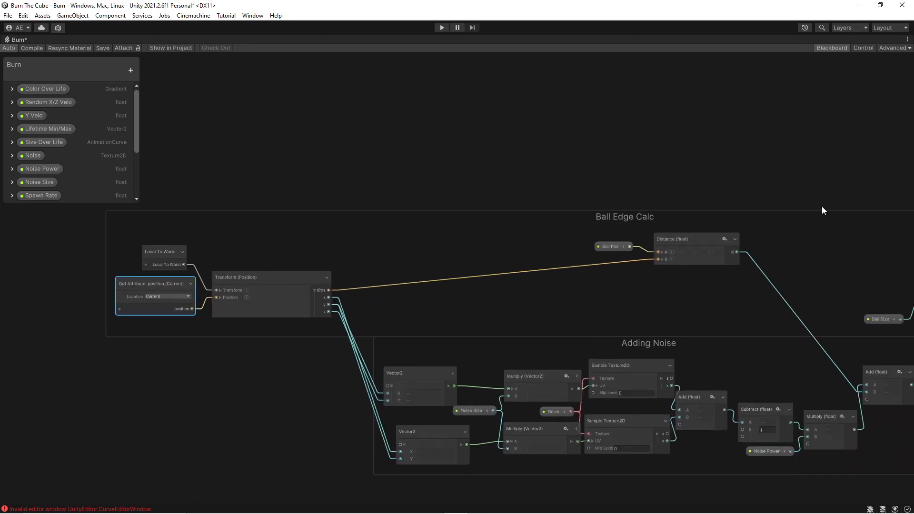
pyautogui.moveTo(821, 207); pyautogui.dragTo(437, 255, button='middle')
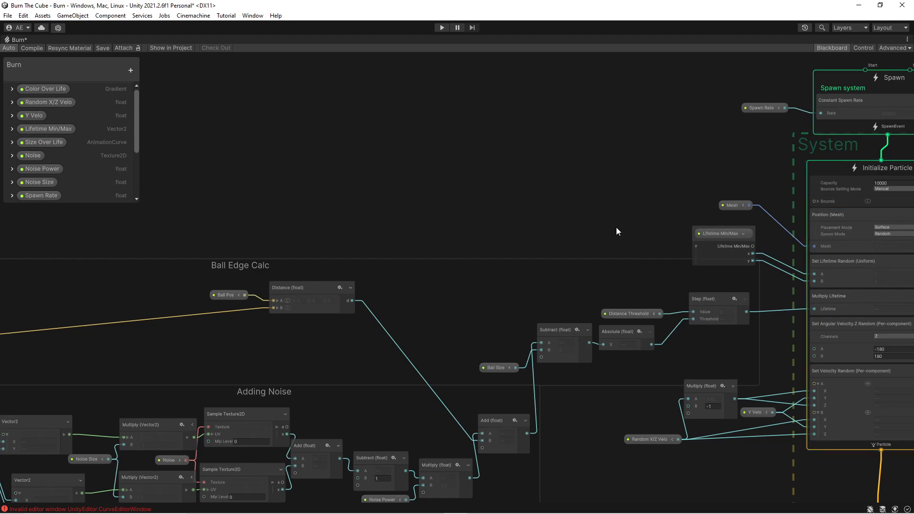
pyautogui.moveTo(356, 206); pyautogui.dragTo(763, 106, button='middle')
pyautogui.scroll(2, 333, 242)
pyautogui.moveTo(208, 298); pyautogui.dragTo(410, 317, button='middle')
pyautogui.scroll(2, 410, 318)
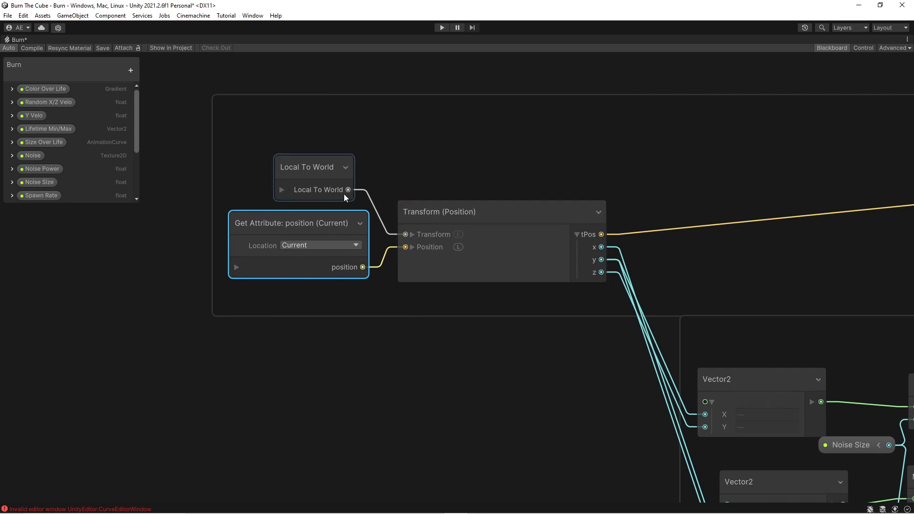
# Step: Follow the Transform node's x, y and z outputs into the Adding Noise group and select the upper Vector2 node
pyautogui.scroll(-2, 591, 256)
pyautogui.moveTo(592, 257); pyautogui.dragTo(313, 227, button='middle')
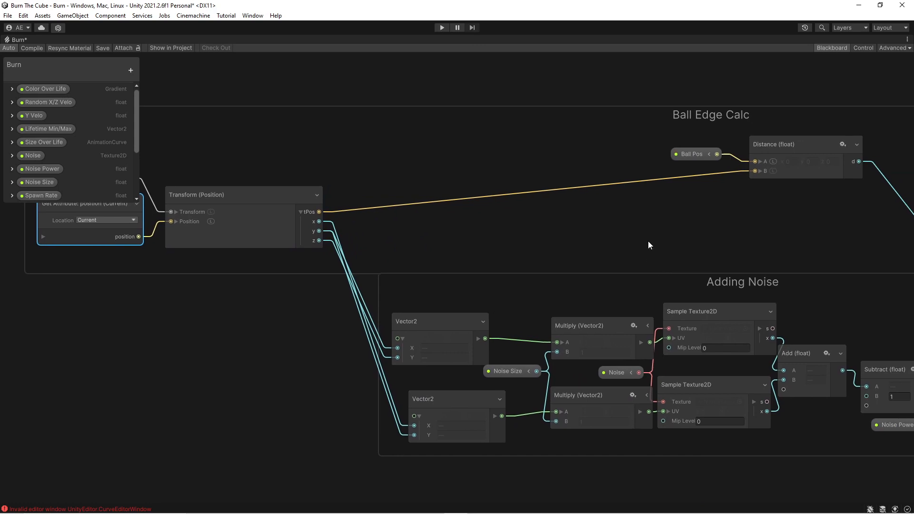
pyautogui.moveTo(649, 243); pyautogui.dragTo(457, 169, button='middle')
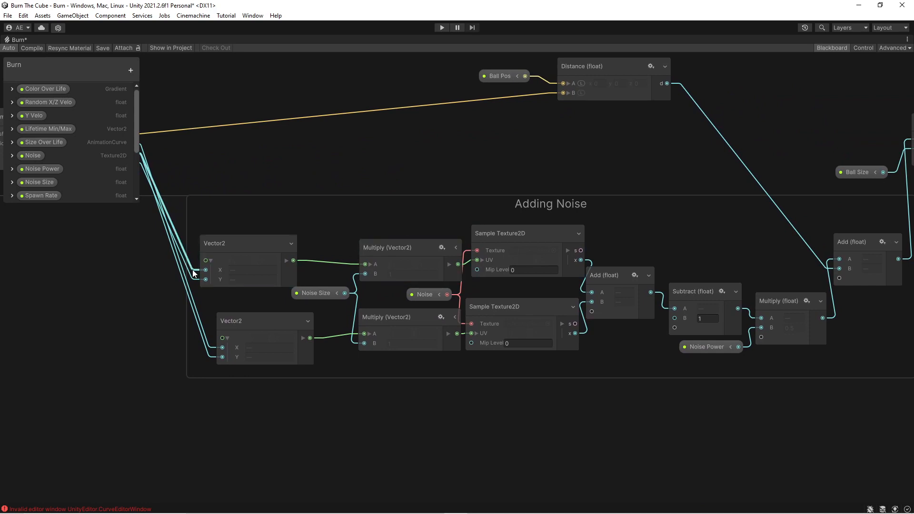
pyautogui.moveTo(163, 340); pyautogui.dragTo(288, 376, button='middle')
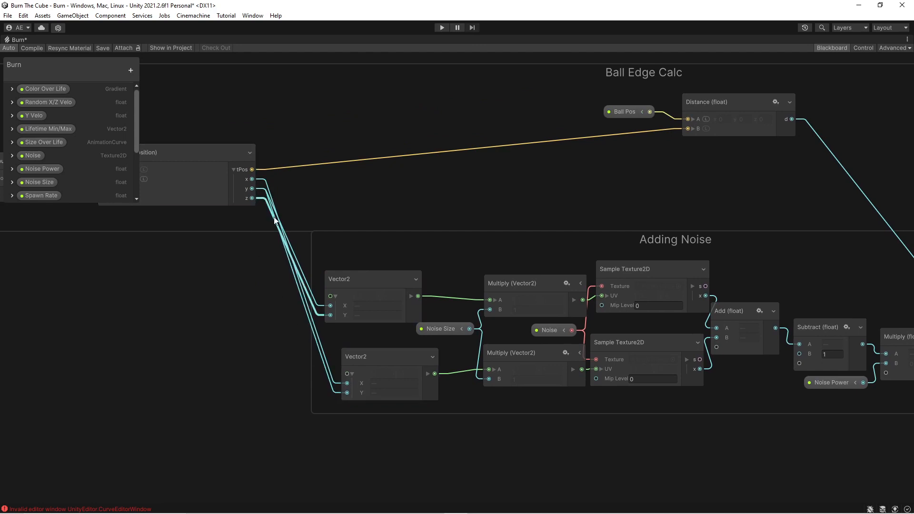
pyautogui.click(393, 298)
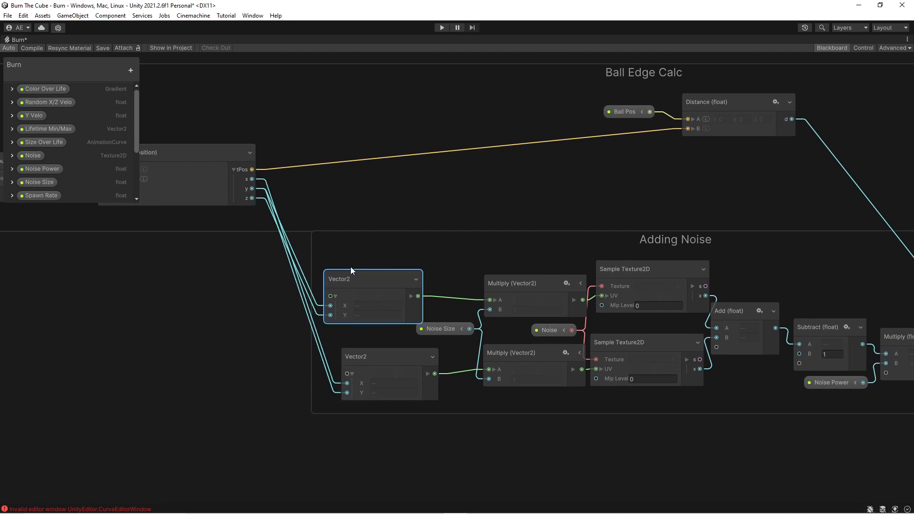
pyautogui.scroll(2, 514, 409)
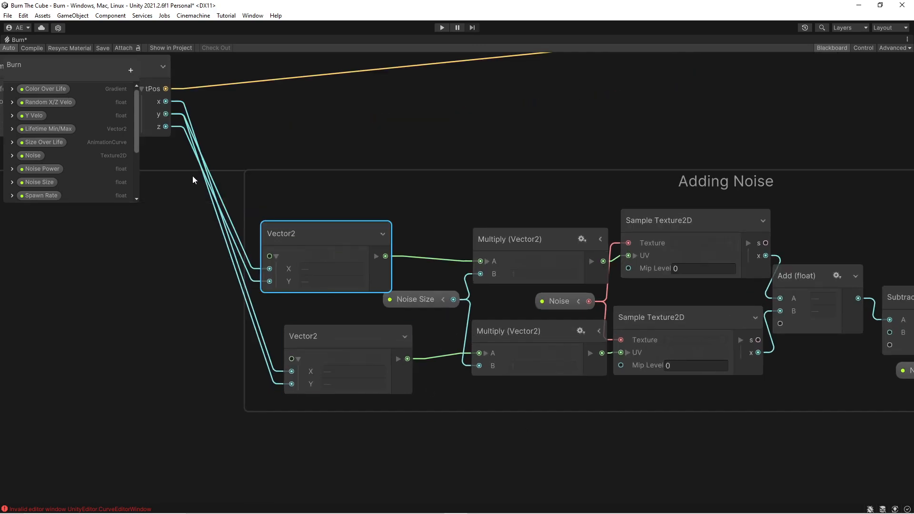
pyautogui.moveTo(406, 433); pyautogui.dragTo(359, 438, button='middle')
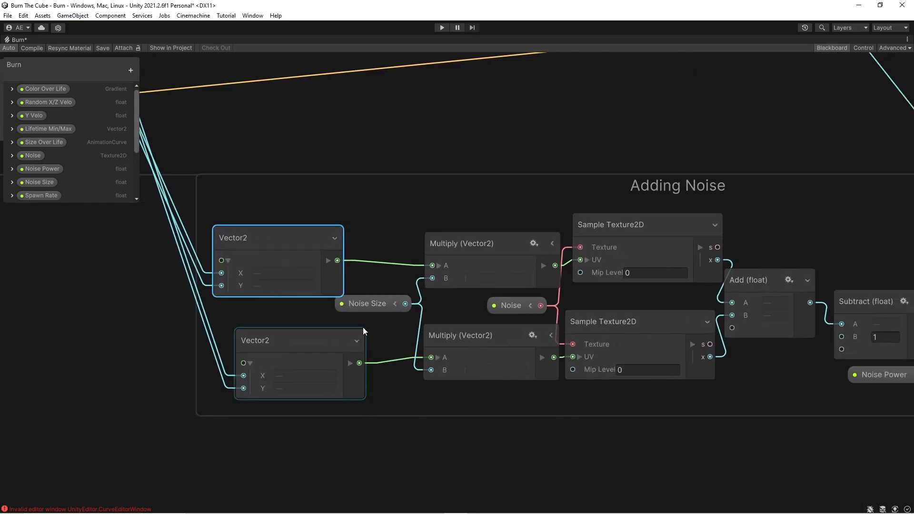
# Step: Move the Noise Size node slightly lower and inspect its connections to both Multiply (Vector2) nodes
pyautogui.moveTo(370, 301); pyautogui.dragTo(373, 310)
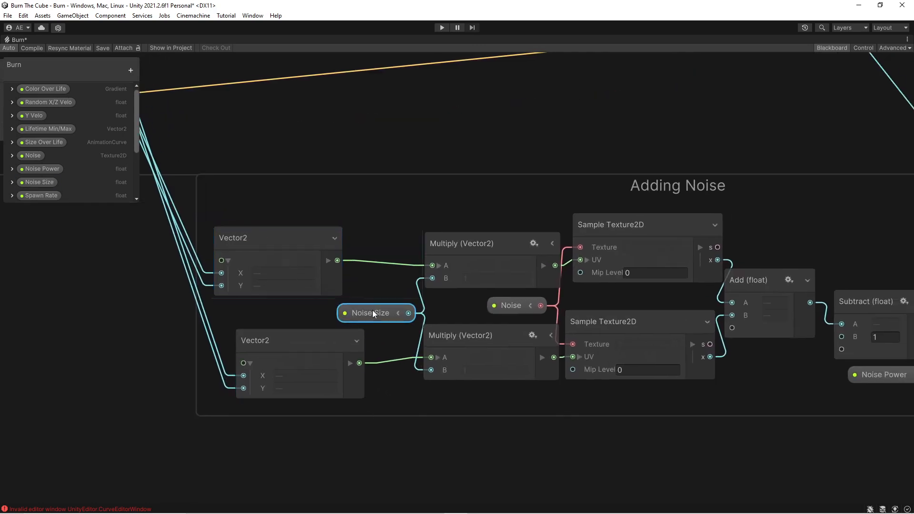
pyautogui.moveTo(181, 294); pyautogui.dragTo(258, 321, button='middle')
pyautogui.scroll(-3, 260, 319)
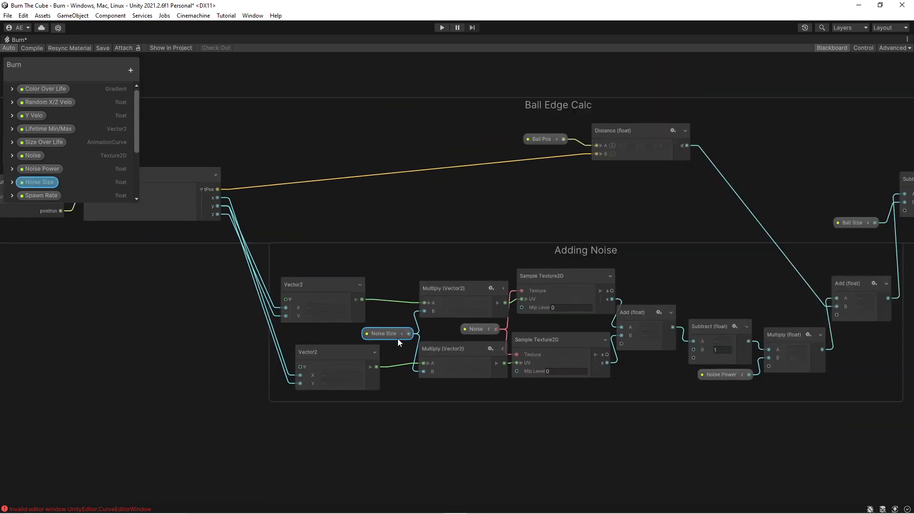
pyautogui.scroll(2, 400, 341)
pyautogui.moveTo(401, 343); pyautogui.dragTo(376, 344, button='middle')
pyautogui.moveTo(376, 411); pyautogui.dragTo(339, 412, button='middle')
pyautogui.scroll(1, 340, 409)
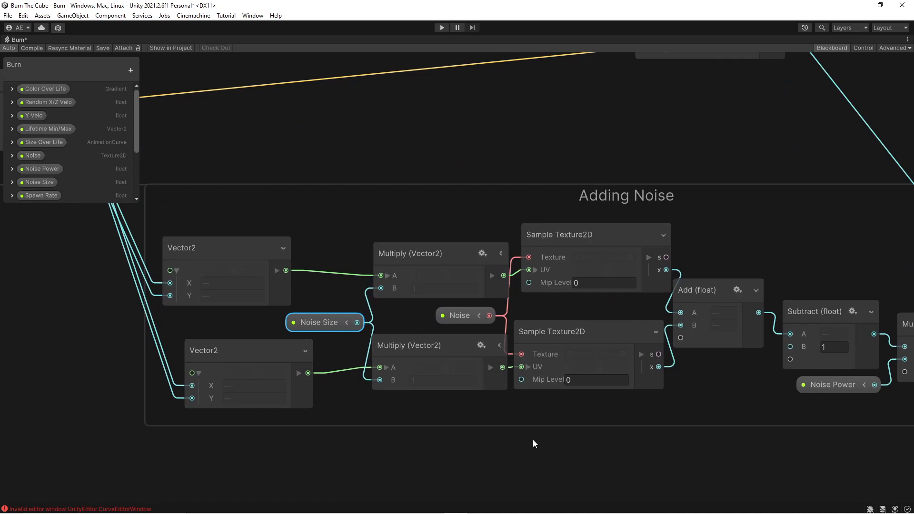
# Step: Shift the upper Multiply (Vector2) node up and left, and the Noise node slightly higher, in the Adding Noise group
pyautogui.moveTo(533, 439); pyautogui.dragTo(367, 439, button='middle')
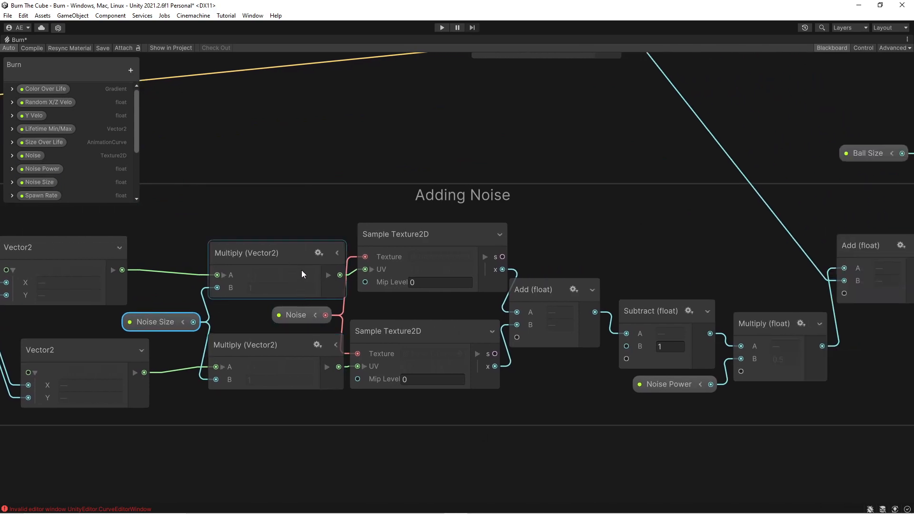
pyautogui.moveTo(278, 263); pyautogui.dragTo(262, 251)
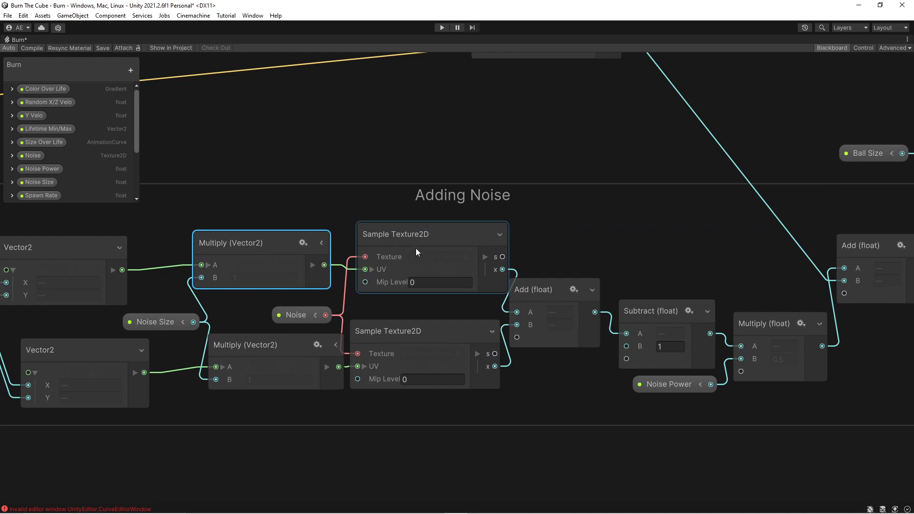
pyautogui.moveTo(301, 314); pyautogui.dragTo(299, 307)
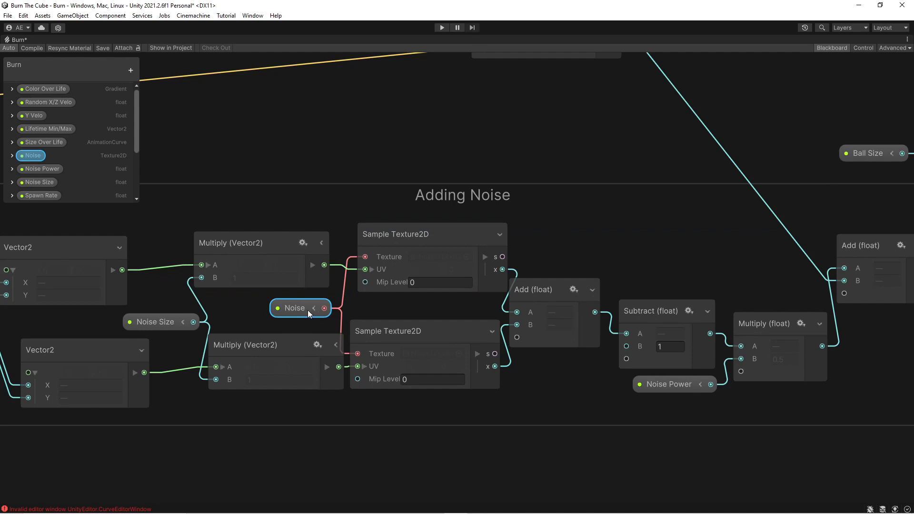
# Step: Nudge the Add node after the Sample Texture2D nodes and the adjacent Subtract node slightly to the right
pyautogui.moveTo(401, 393); pyautogui.dragTo(284, 382, button='middle')
pyautogui.click(284, 271)
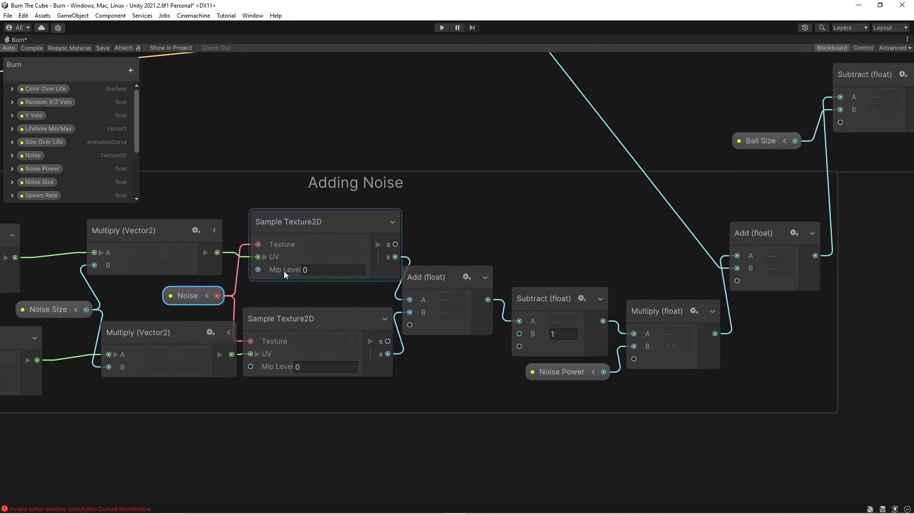
pyautogui.moveTo(404, 354); pyautogui.dragTo(285, 356, button='middle')
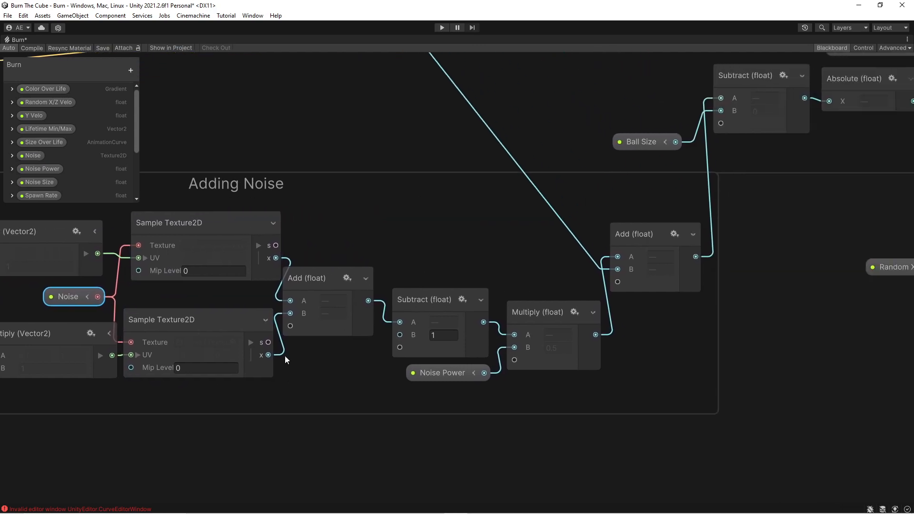
pyautogui.click(324, 284)
pyautogui.moveTo(414, 296); pyautogui.dragTo(427, 298)
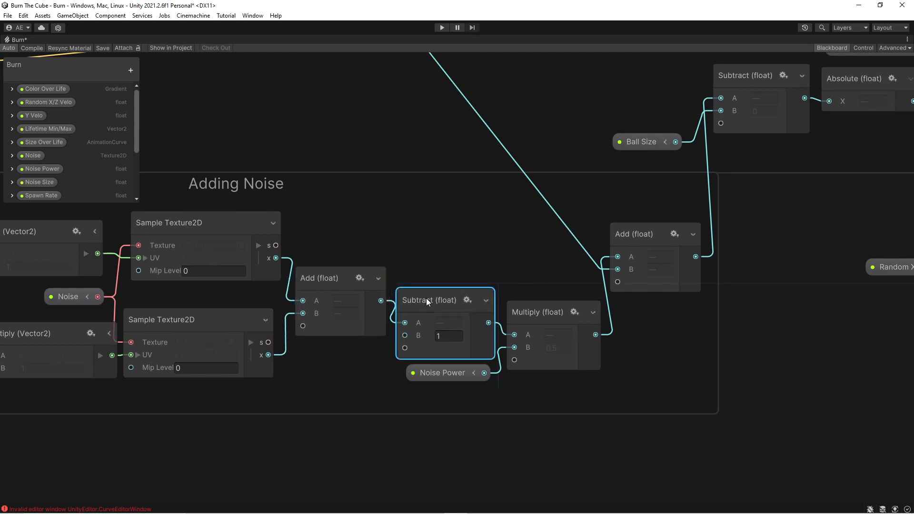
# Step: Select the Noise Power node and trace its Multiply node's output to the Add node that also receives the Distance output
pyautogui.moveTo(441, 412); pyautogui.dragTo(247, 410, button='middle')
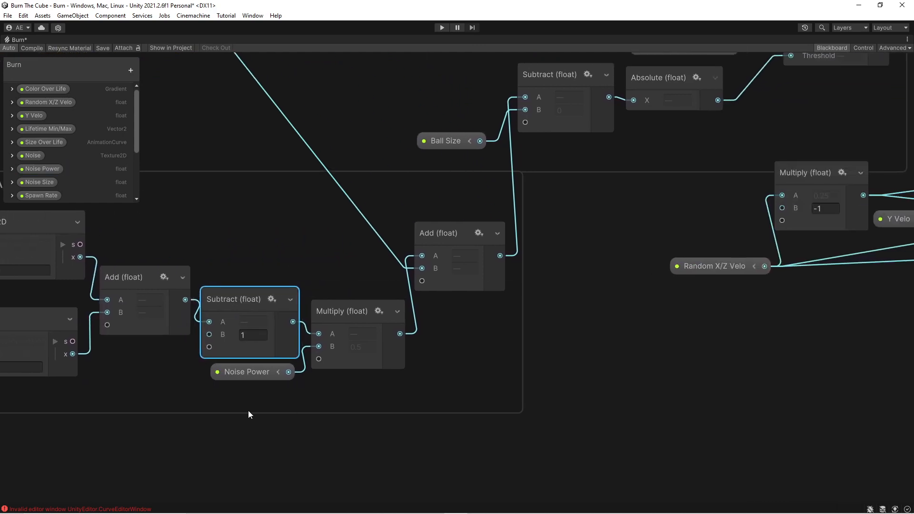
pyautogui.click(239, 375)
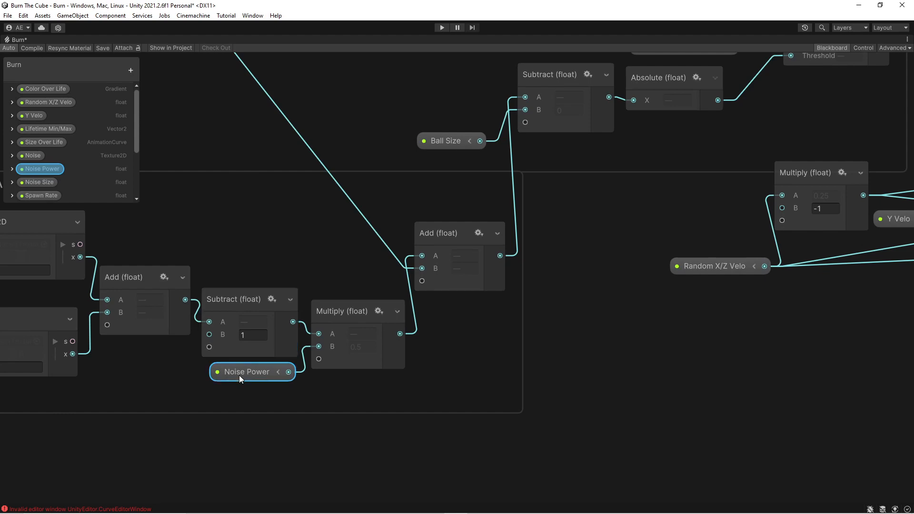
pyautogui.scroll(1, 447, 391)
pyautogui.scroll(-3, 447, 392)
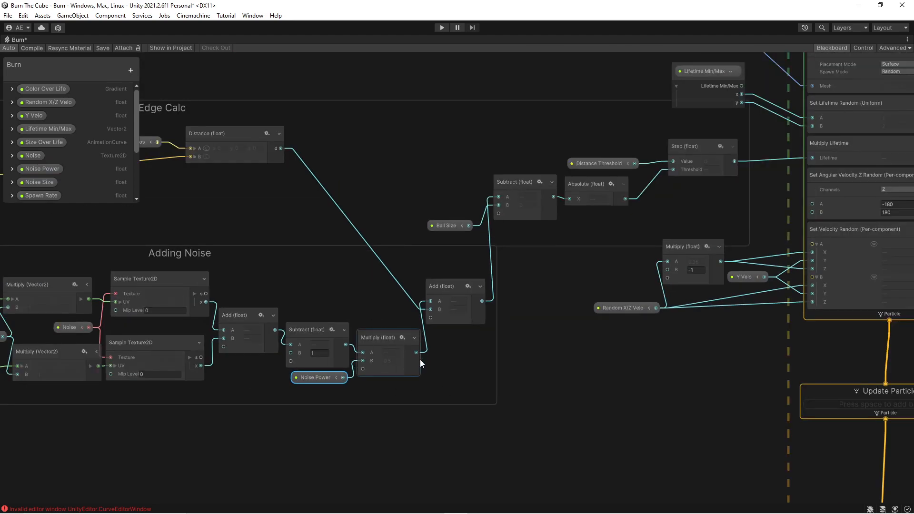
# Step: Return to the Ball Edge Calc group and move the Ball Pos node slightly higher beside the Distance node
pyautogui.moveTo(194, 361); pyautogui.dragTo(415, 478, button='middle')
pyautogui.moveTo(157, 252); pyautogui.dragTo(342, 253, button='middle')
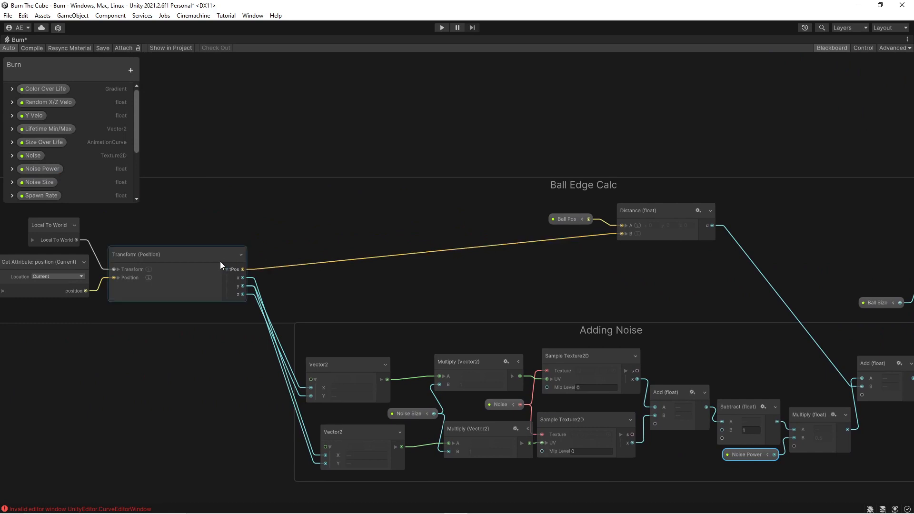
pyautogui.moveTo(558, 219); pyautogui.dragTo(558, 213)
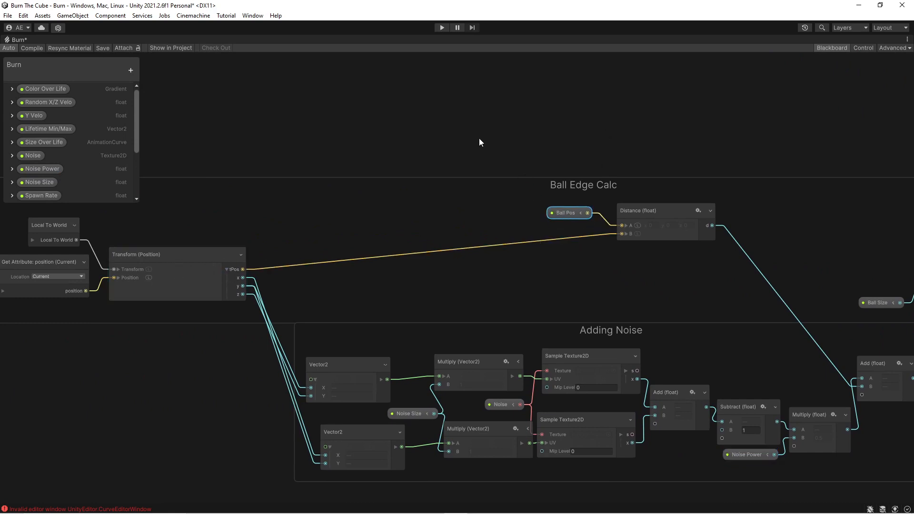
# Step: Locate the Ball Pos property in the Blackboard, and show and hide the VFX Control panel
pyautogui.scroll(-3, 29, 173)
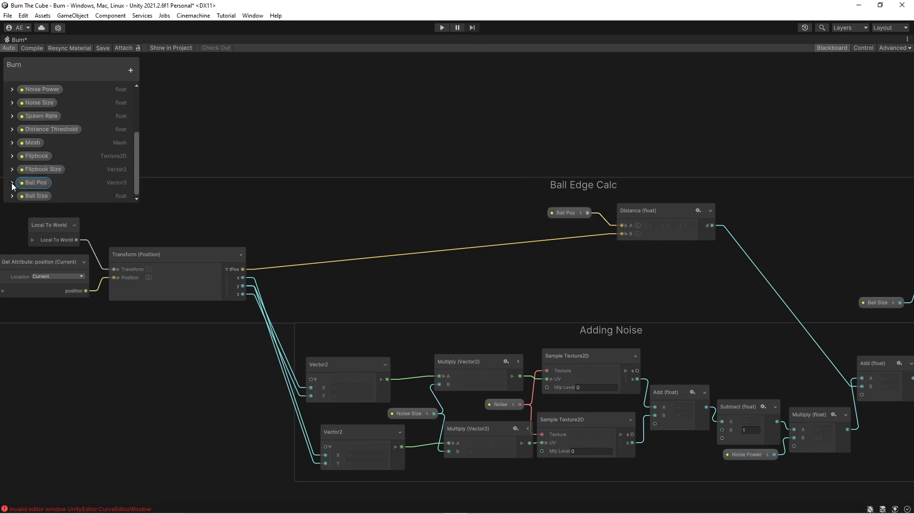
pyautogui.click(865, 48)
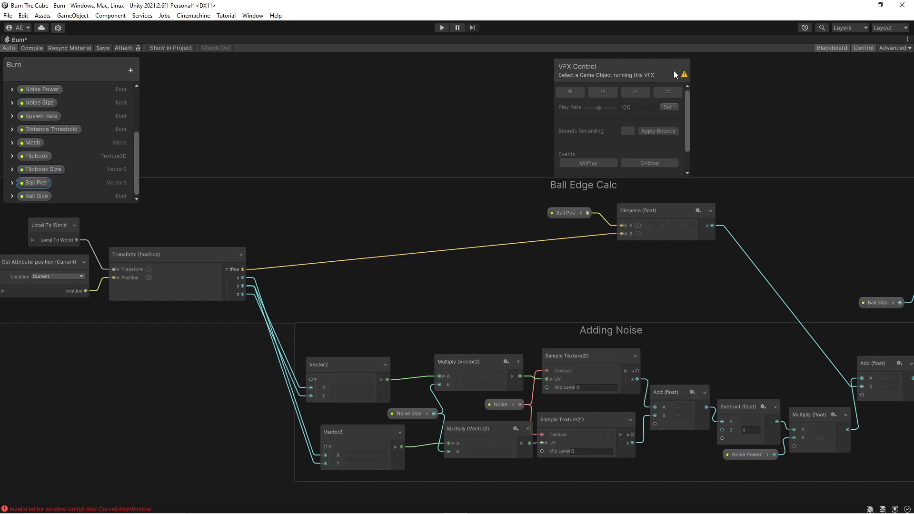
pyautogui.click(851, 49)
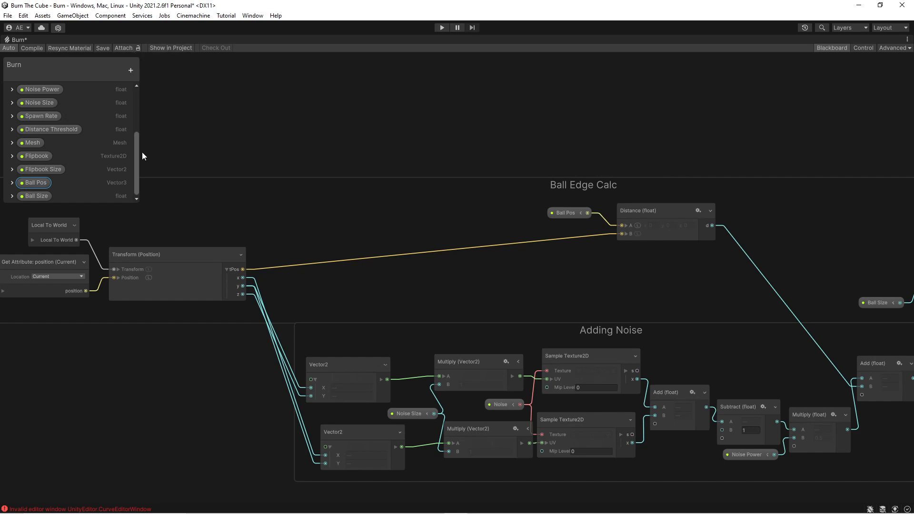
# Step: Restore the full editor layout, then expand and select the Ball Pos property in the Blackboard
pyautogui.hotkey('shift', 'space')
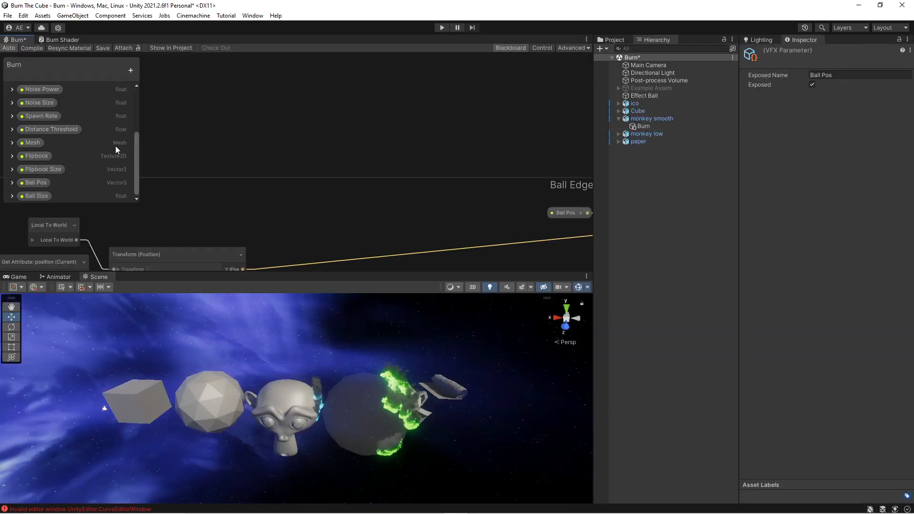
pyautogui.scroll(-4, 229, 196)
pyautogui.moveTo(237, 218); pyautogui.dragTo(262, 130, button='middle')
pyautogui.moveTo(445, 218); pyautogui.dragTo(353, 222, button='middle')
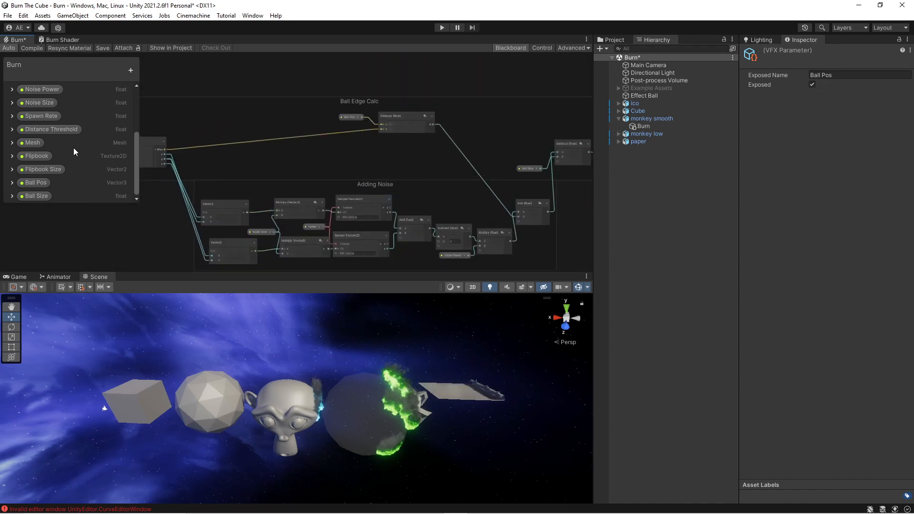
pyautogui.click(21, 184)
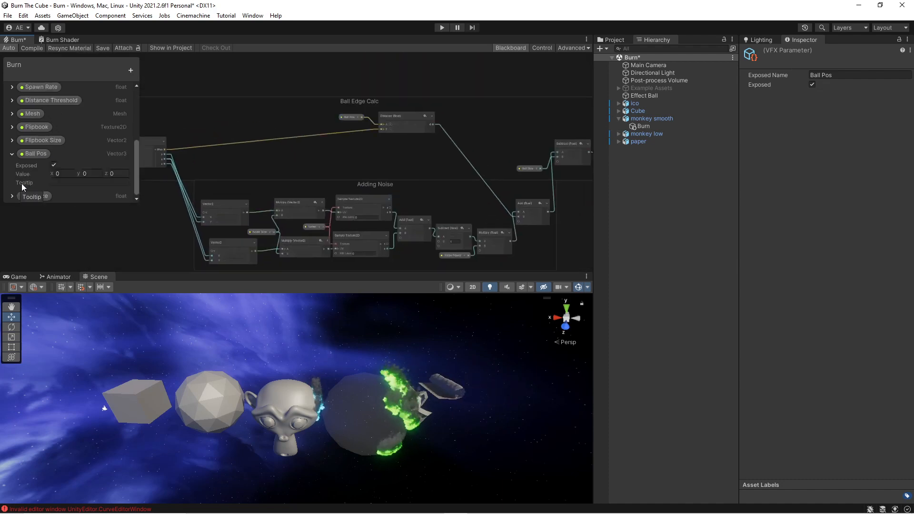
pyautogui.click(36, 153)
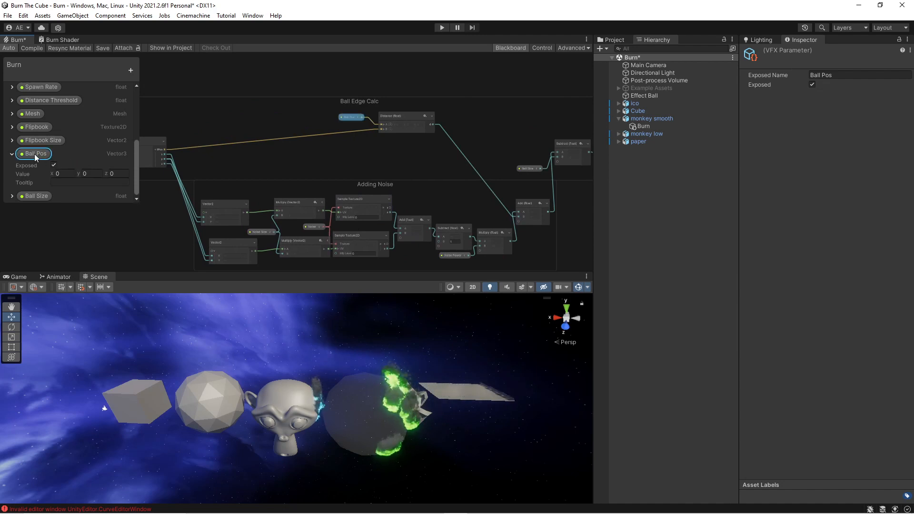
# Step: Maximize the Burn graph and trace the Distance and noise Multiply outputs into the Add node that feeds Subtract
pyautogui.hotkey('shift', 'space')
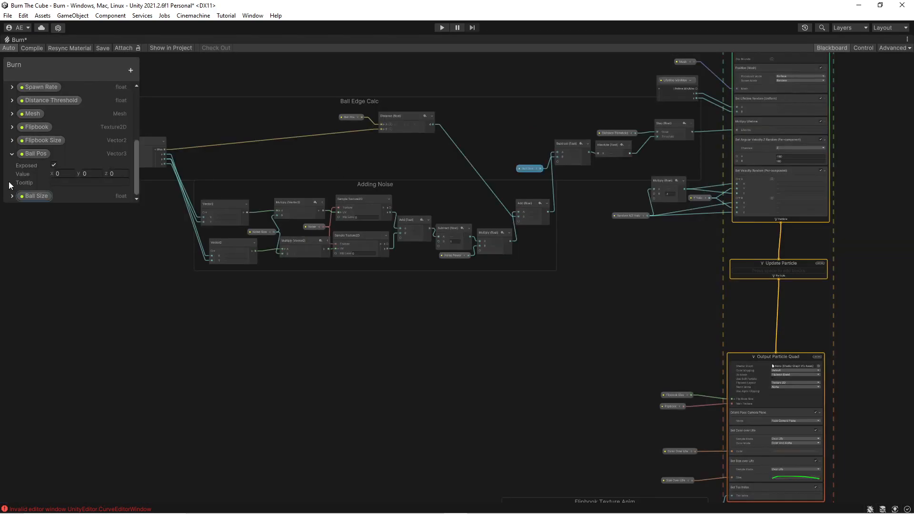
pyautogui.click(36, 154)
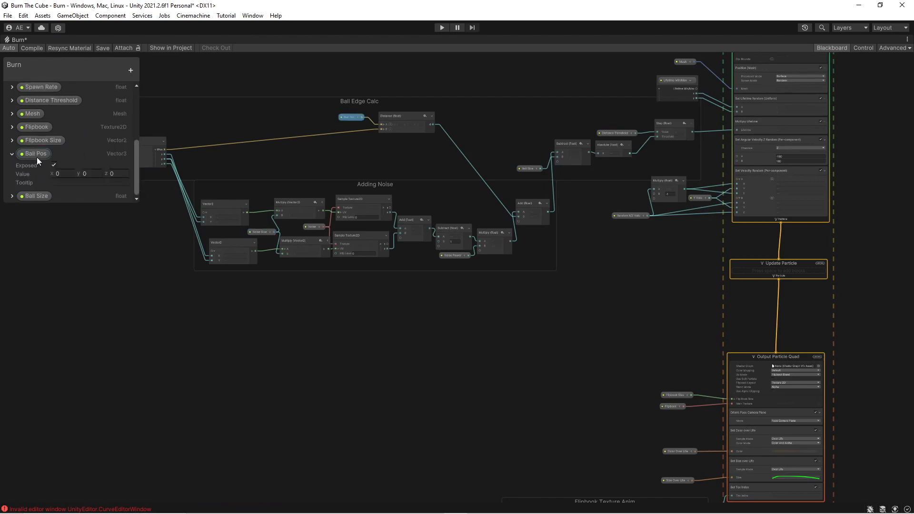
pyautogui.scroll(3, 423, 107)
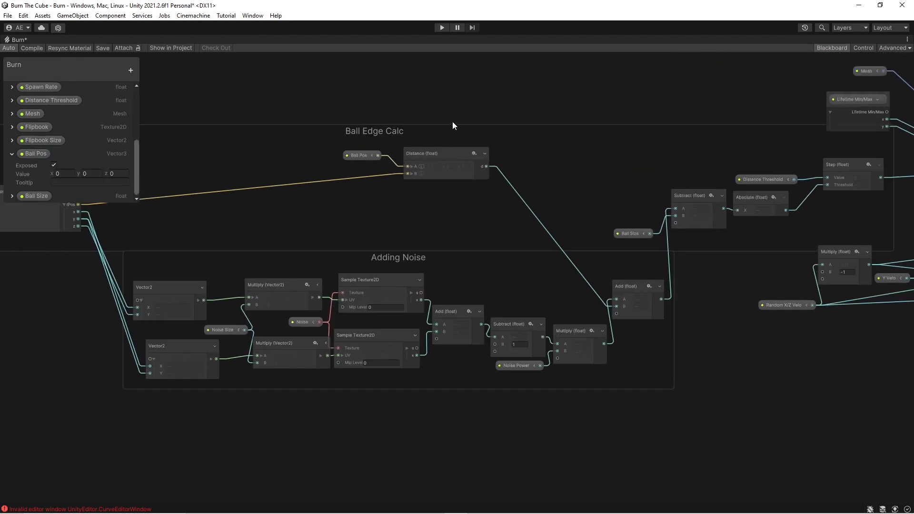
pyautogui.scroll(2, 450, 126)
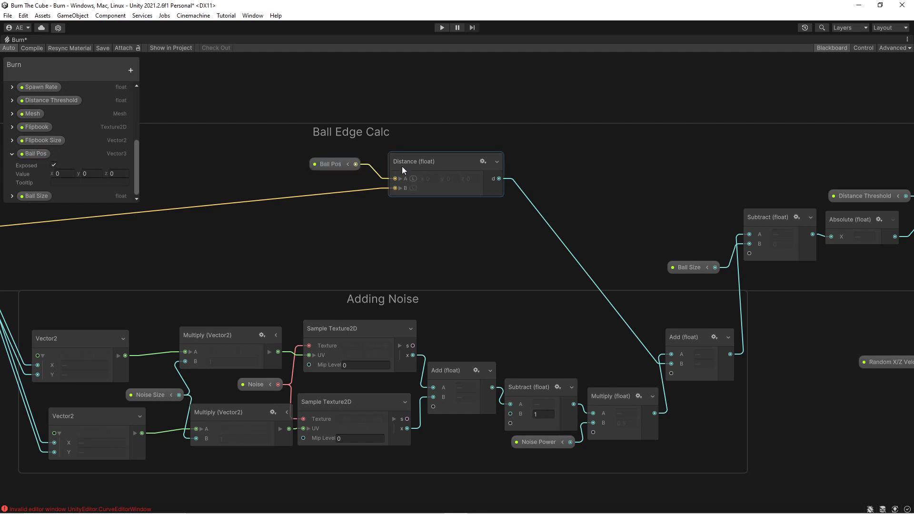
pyautogui.moveTo(604, 288); pyautogui.dragTo(420, 241, button='middle')
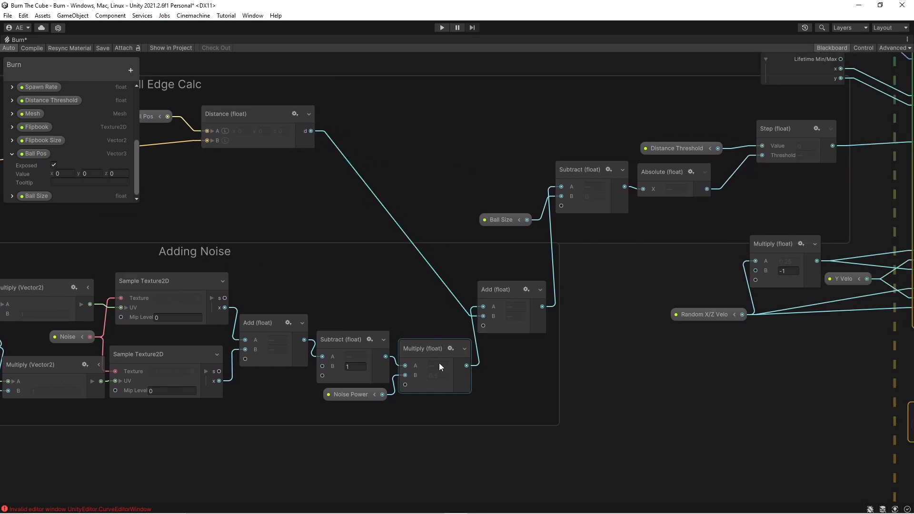
pyautogui.click(482, 322)
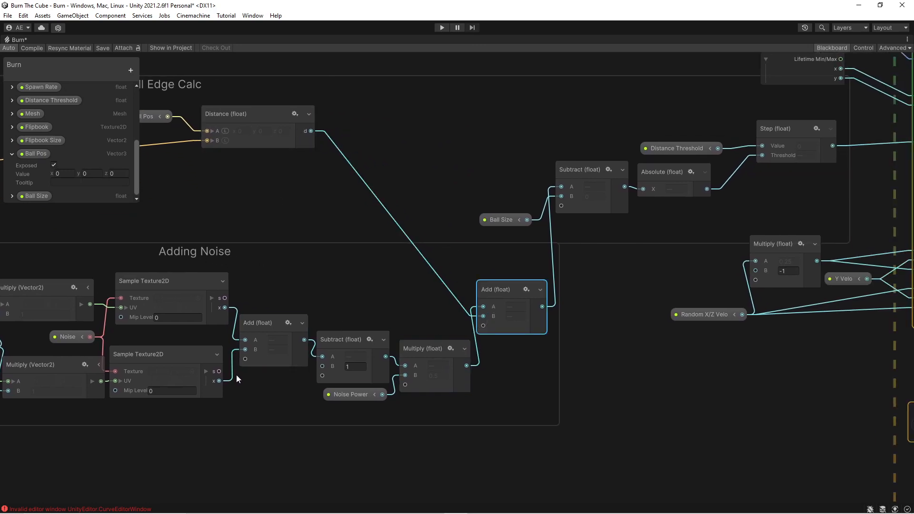
pyautogui.click(615, 349)
# Step: Move the Distance Threshold node slightly higher beside the Step node
pyautogui.moveTo(610, 301); pyautogui.dragTo(437, 402, button='middle')
pyautogui.scroll(2, 495, 395)
pyautogui.moveTo(518, 369); pyautogui.dragTo(464, 394, button='middle')
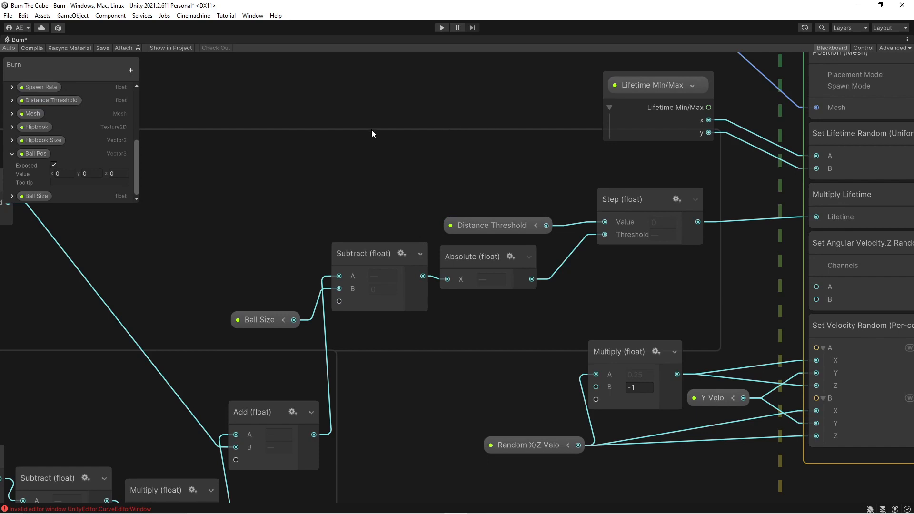
pyautogui.moveTo(438, 360); pyautogui.dragTo(371, 374, button='middle')
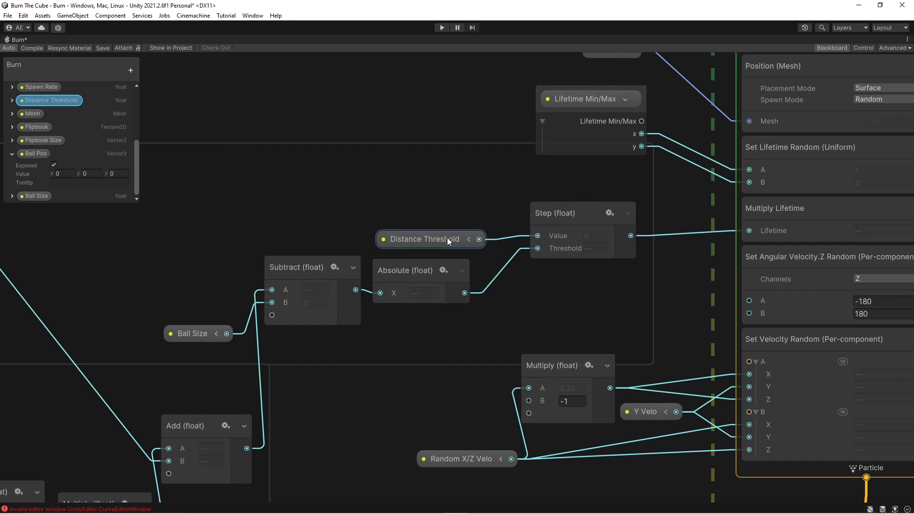
pyautogui.moveTo(452, 246); pyautogui.dragTo(453, 230)
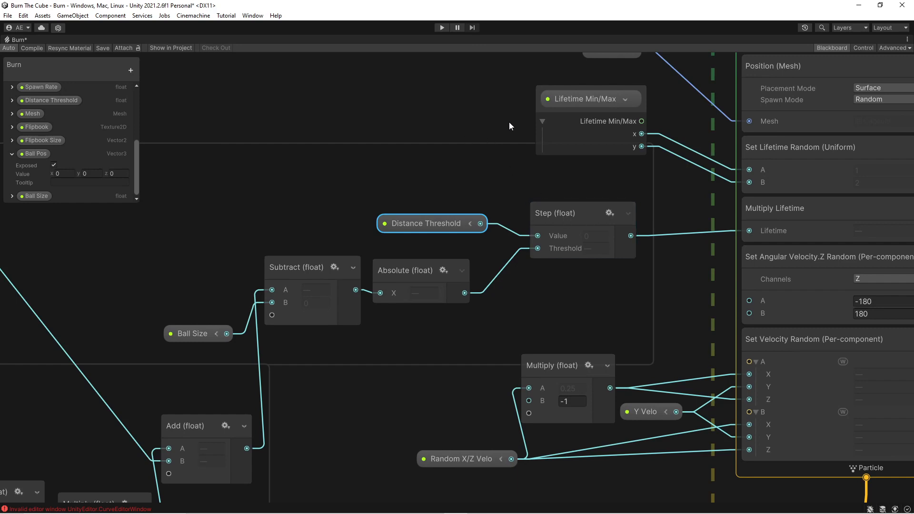
# Step: Follow the Step node's output to the Lifetime input of the Multiply Lifetime block
pyautogui.moveTo(666, 210); pyautogui.dragTo(496, 216, button='middle')
pyautogui.scroll(-2, 505, 222)
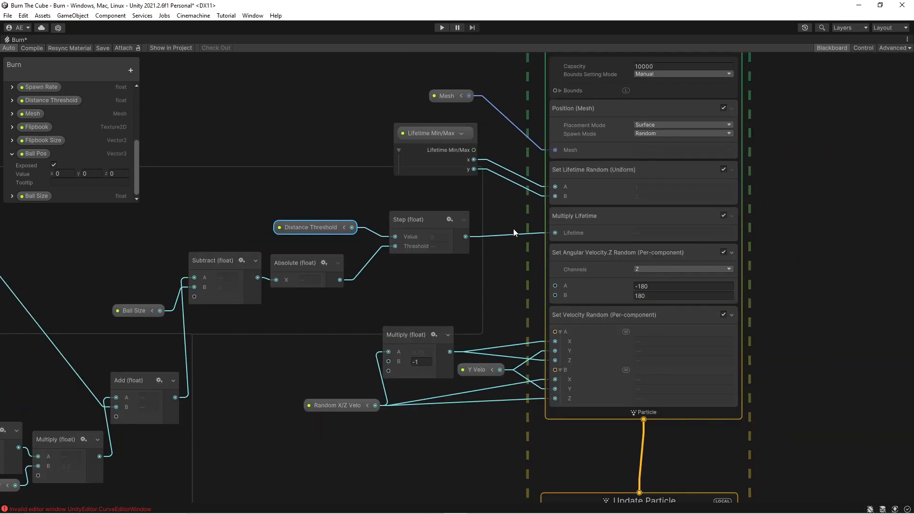
pyautogui.scroll(2, 598, 230)
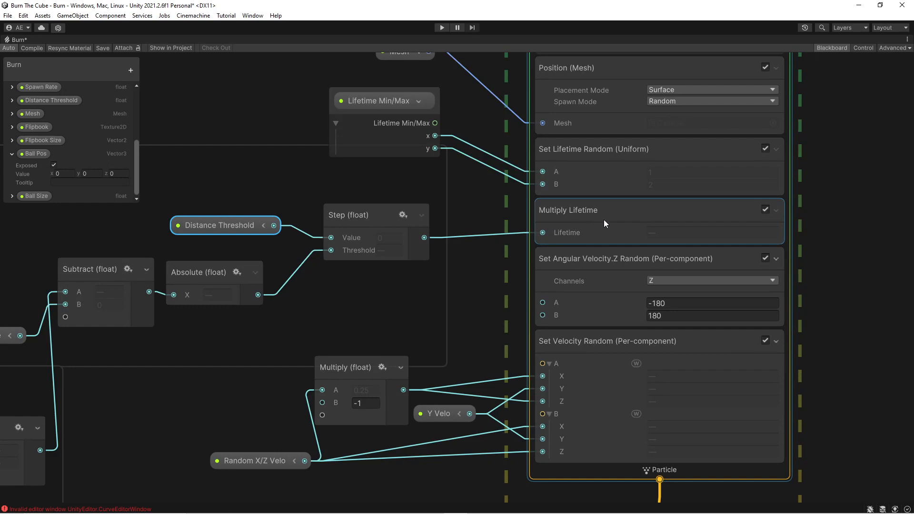
# Step: Nudge the Random X/Z Velo and Y Velo nodes slightly left of their places before the Set Velocity Random block
pyautogui.scroll(-1, 468, 302)
pyautogui.moveTo(469, 302); pyautogui.dragTo(424, 184, button='middle')
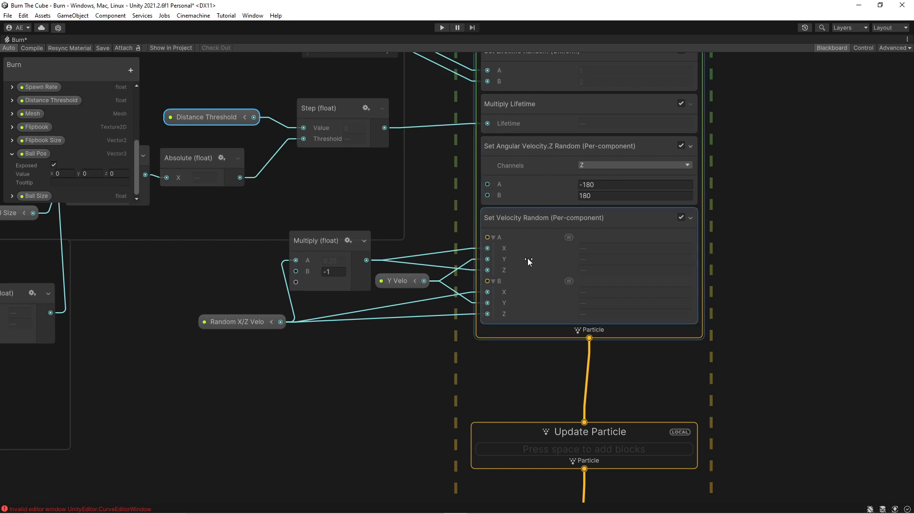
pyautogui.moveTo(418, 231); pyautogui.dragTo(475, 198, button='middle')
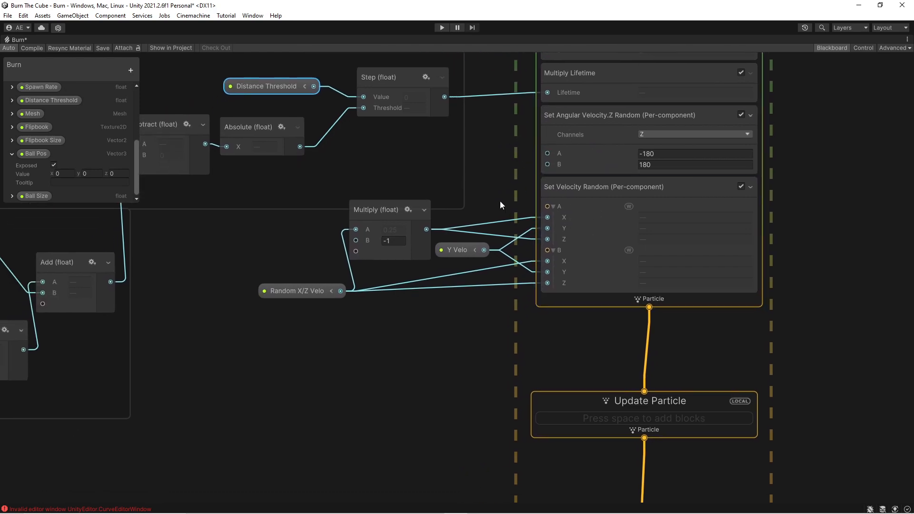
pyautogui.scroll(1, 586, 186)
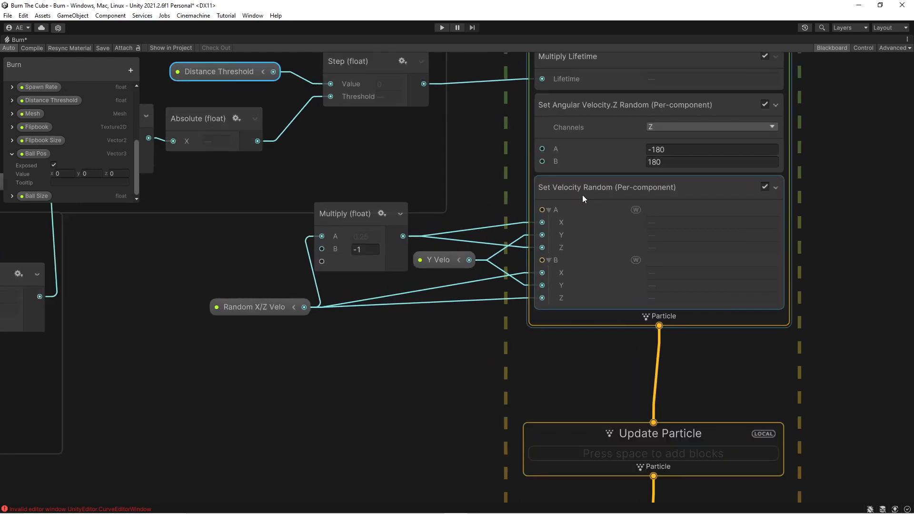
pyautogui.moveTo(278, 307); pyautogui.dragTo(271, 308)
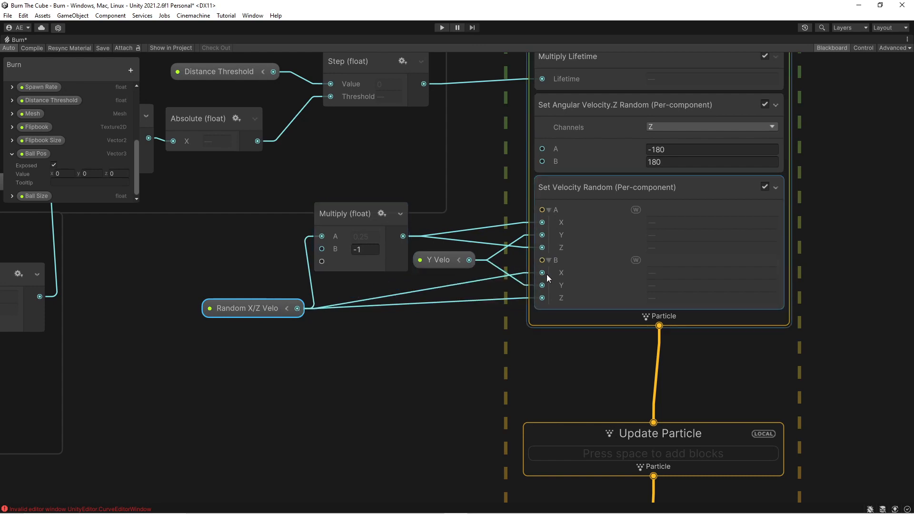
pyautogui.moveTo(444, 265); pyautogui.dragTo(438, 263)
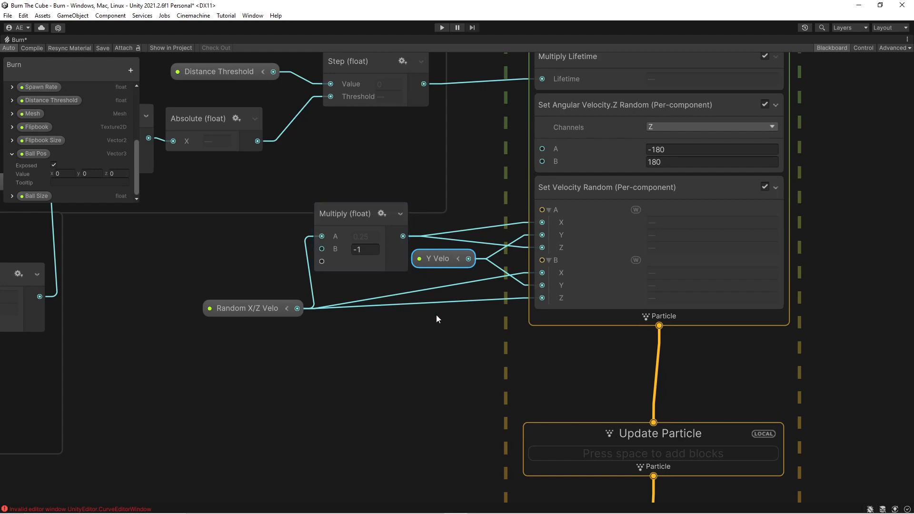
# Step: Go to the Output Particle Quad context and review its Uv Mode options, keeping Flipbook Blend
pyautogui.scroll(-5, 436, 315)
pyautogui.moveTo(403, 355); pyautogui.dragTo(322, 204, button='middle')
pyautogui.scroll(2, 375, 209)
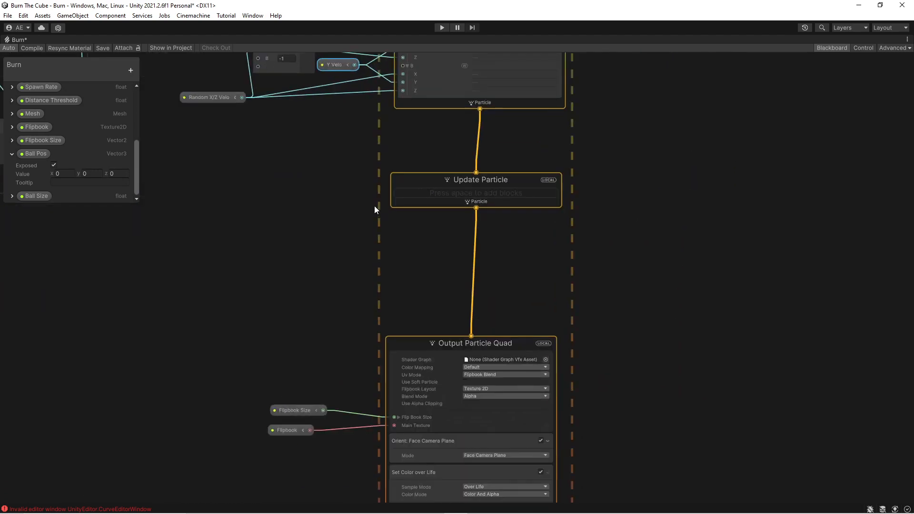
pyautogui.moveTo(314, 270); pyautogui.dragTo(329, 83, button='middle')
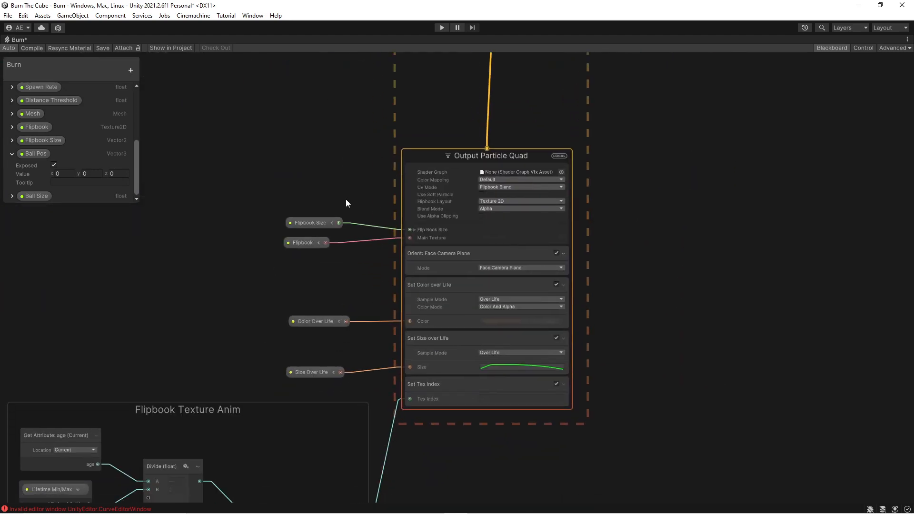
pyautogui.scroll(3, 350, 203)
pyautogui.moveTo(356, 204); pyautogui.dragTo(301, 182, button='middle')
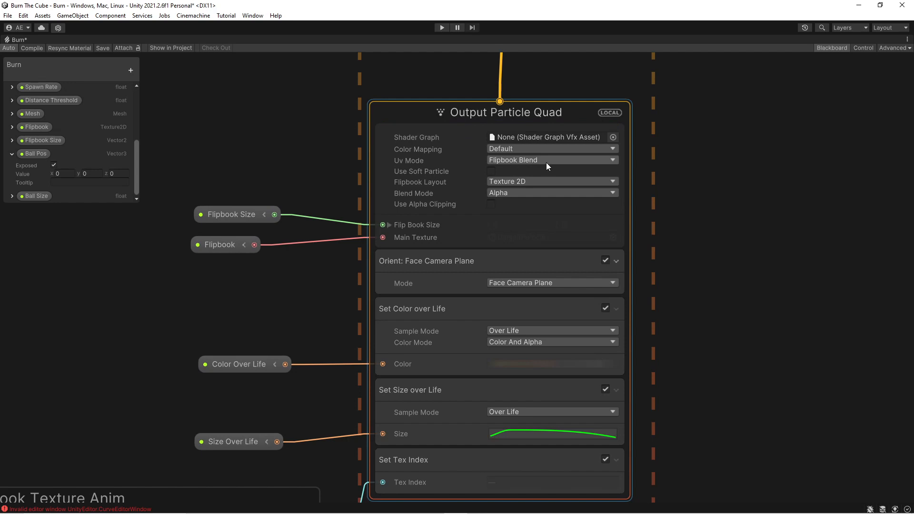
pyautogui.click(523, 161)
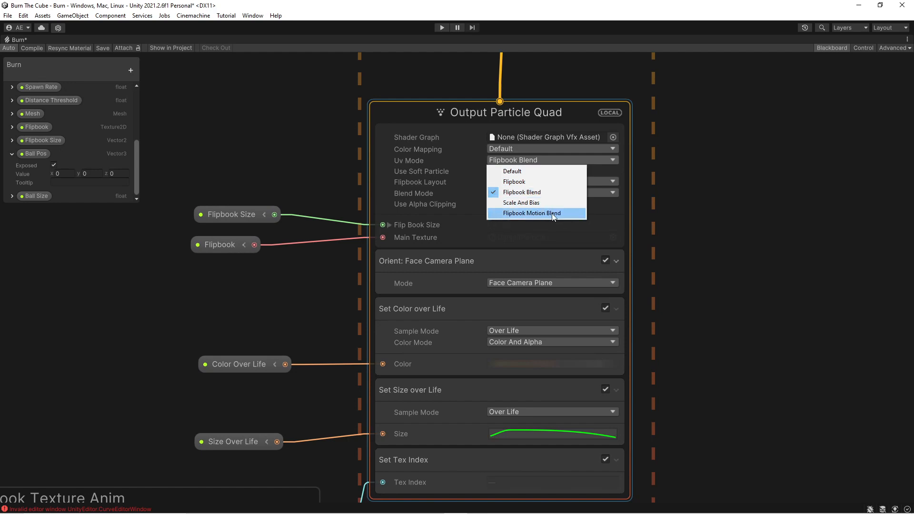
pyautogui.click(613, 189)
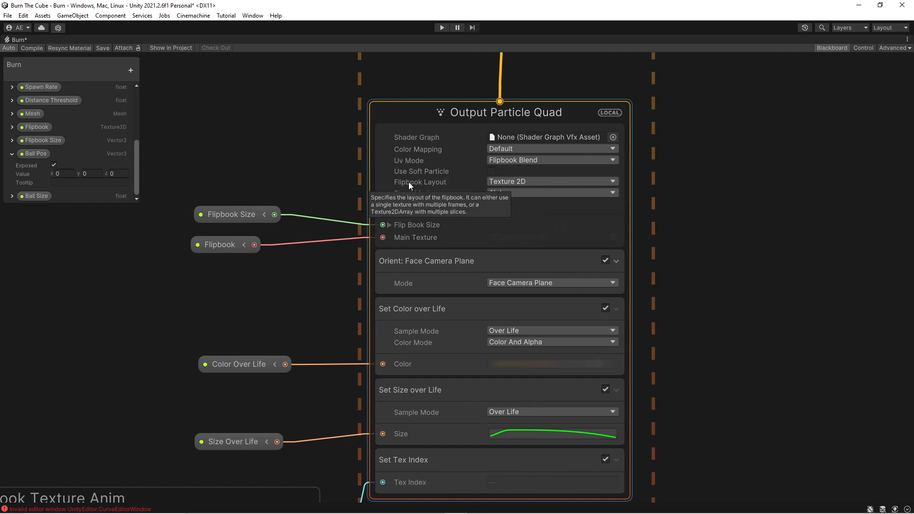
# Step: Check the Flipbook Layout and Blend Mode options of Output Particle Quad, keeping Texture 2D and Alpha
pyautogui.click(500, 181)
pyautogui.click(447, 184)
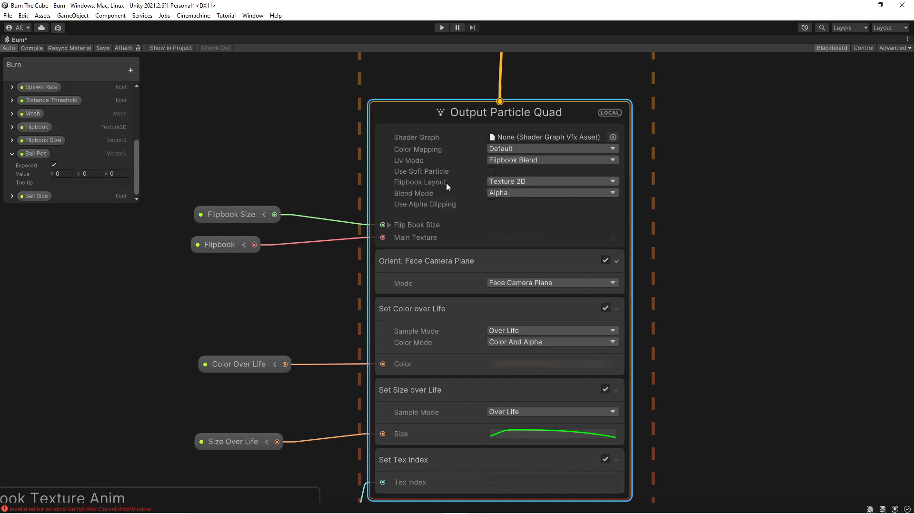
pyautogui.click(497, 196)
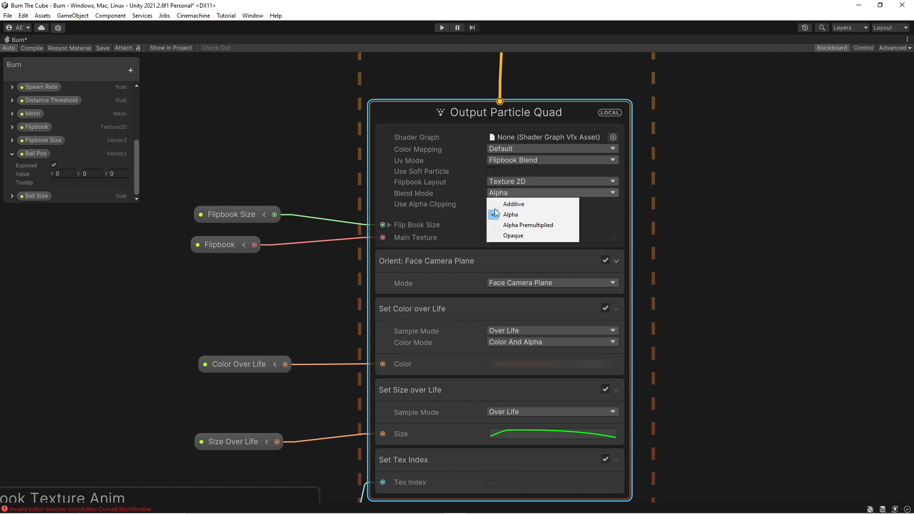
pyautogui.click(419, 194)
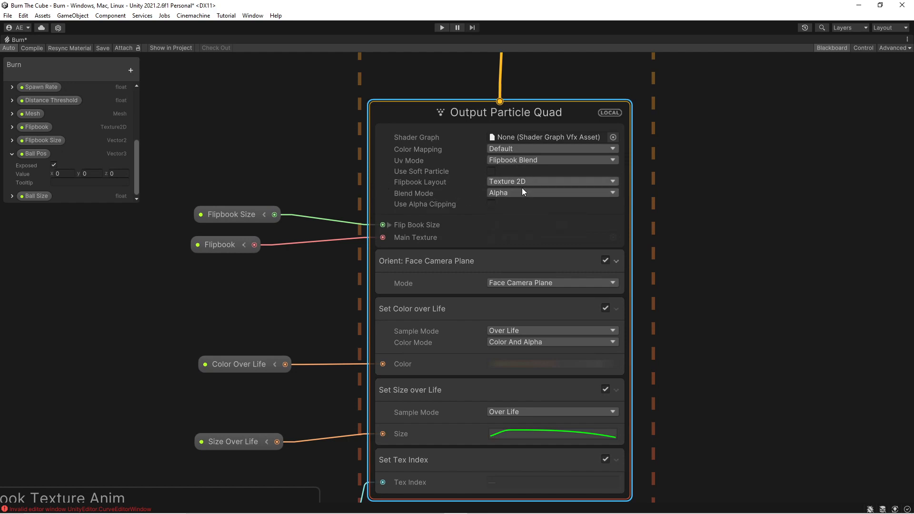
# Step: Examine the Flipbook Size and Flipbook nodes feeding Output Particle Quad, and briefly expand the Flipbook Size property in the Blackboard
pyautogui.moveTo(289, 213); pyautogui.dragTo(412, 142, button='middle')
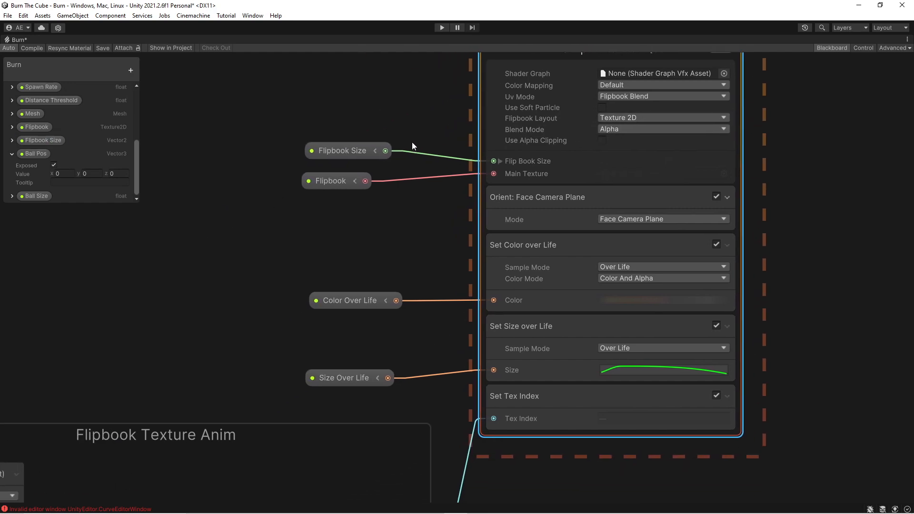
pyautogui.click(378, 151)
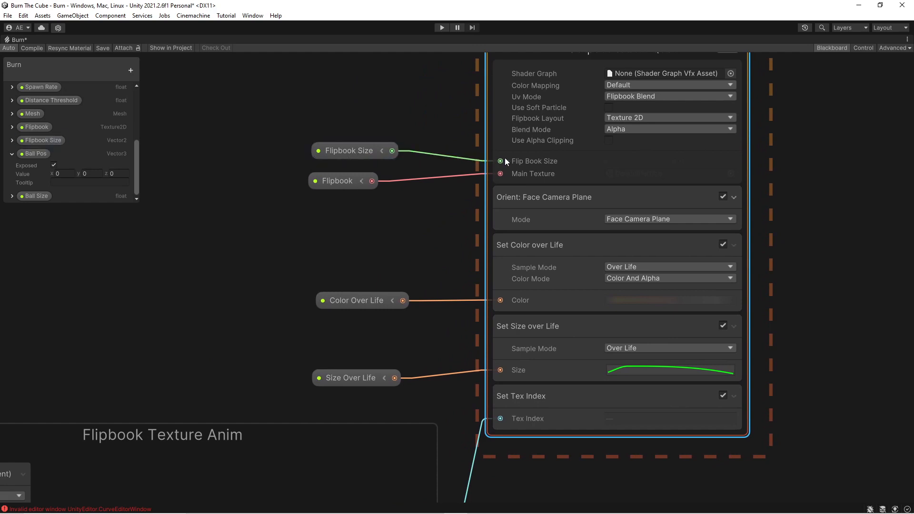
pyautogui.click(13, 140)
pyautogui.click(13, 140)
pyautogui.click(351, 187)
pyautogui.scroll(-2, 233, 238)
# Step: Look over the Orient: Face Camera Plane block and select the Color Over Life node feeding Set Color over Life
pyautogui.click(449, 217)
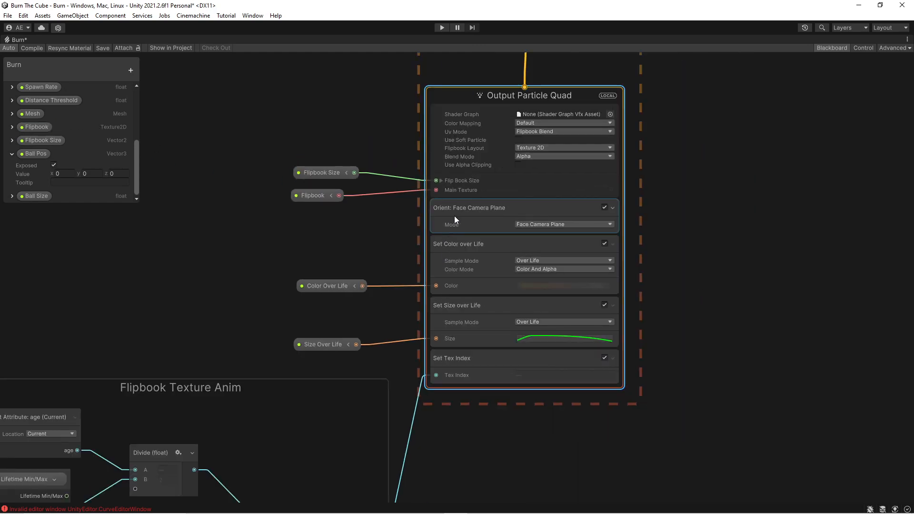
pyautogui.scroll(1, 455, 218)
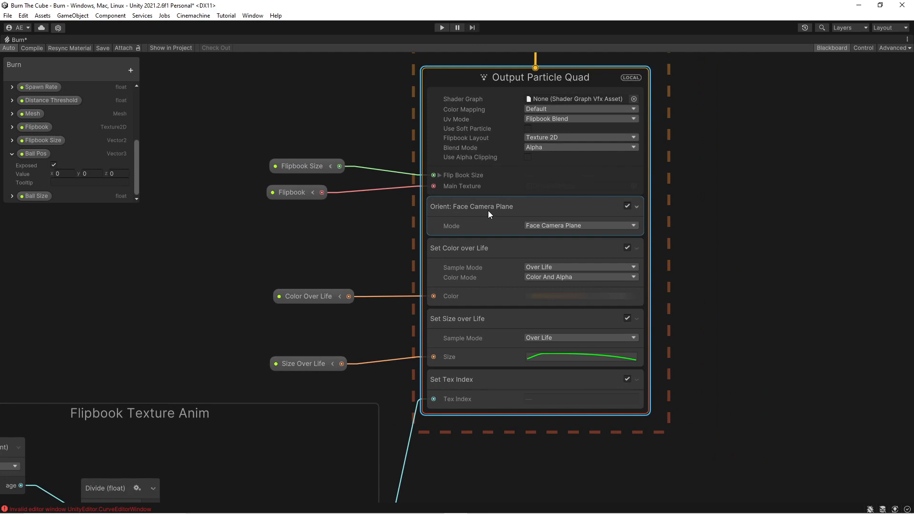
pyautogui.click(424, 239)
pyautogui.moveTo(347, 256); pyautogui.dragTo(338, 172, button='middle')
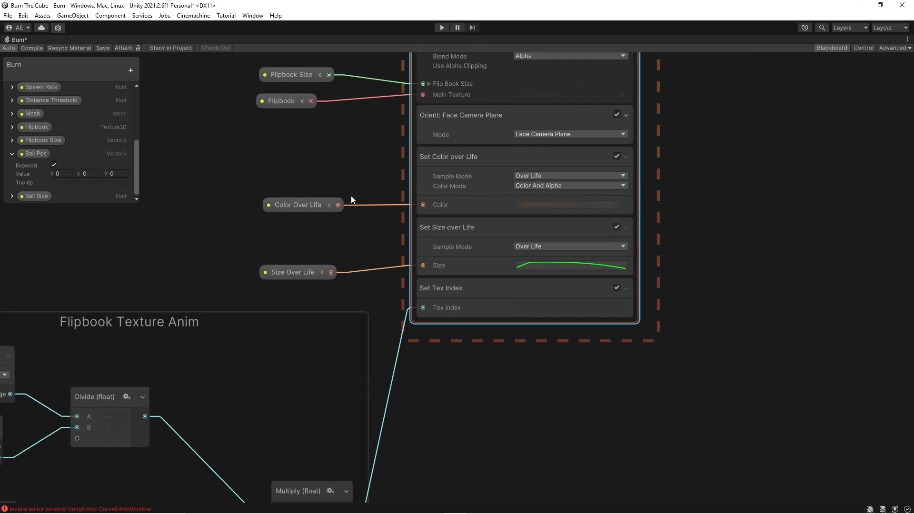
pyautogui.scroll(1, 352, 200)
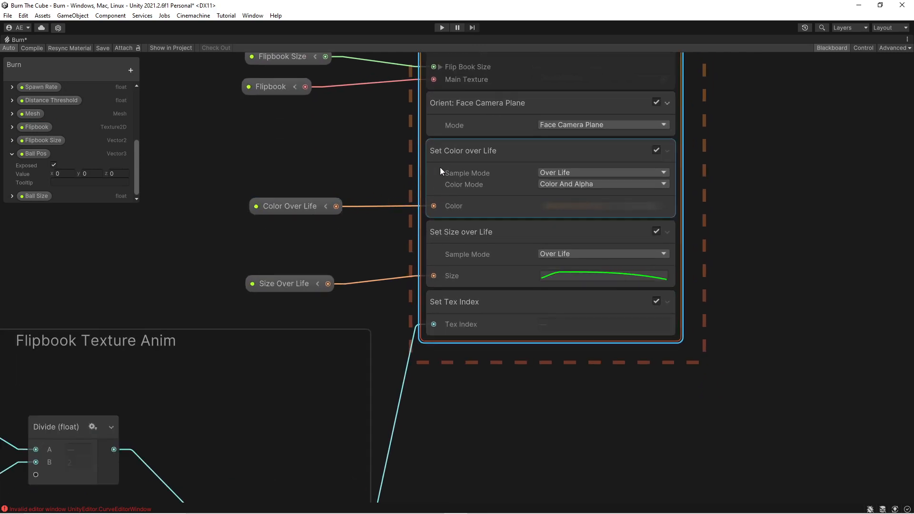
pyautogui.click(294, 210)
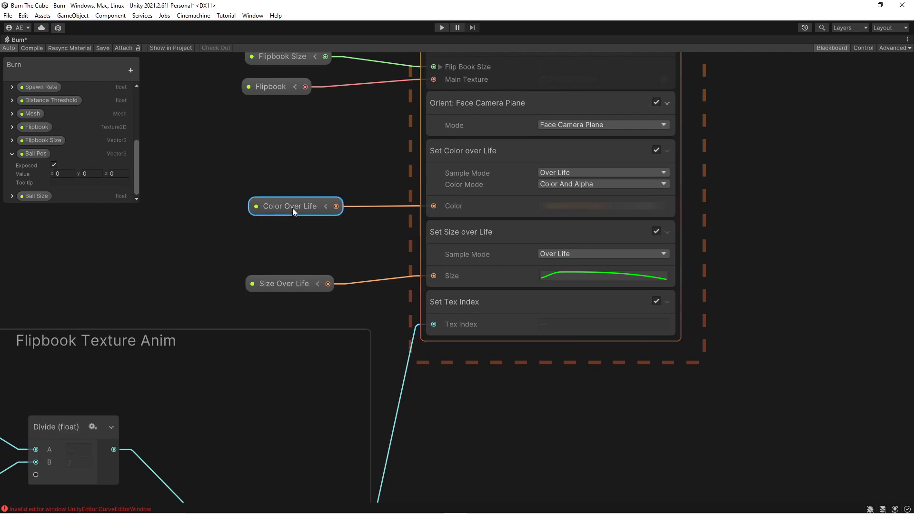
# Step: Move the Size Over Life node level with the Size input of the Set Size over Life block
pyautogui.scroll(-2, 317, 210)
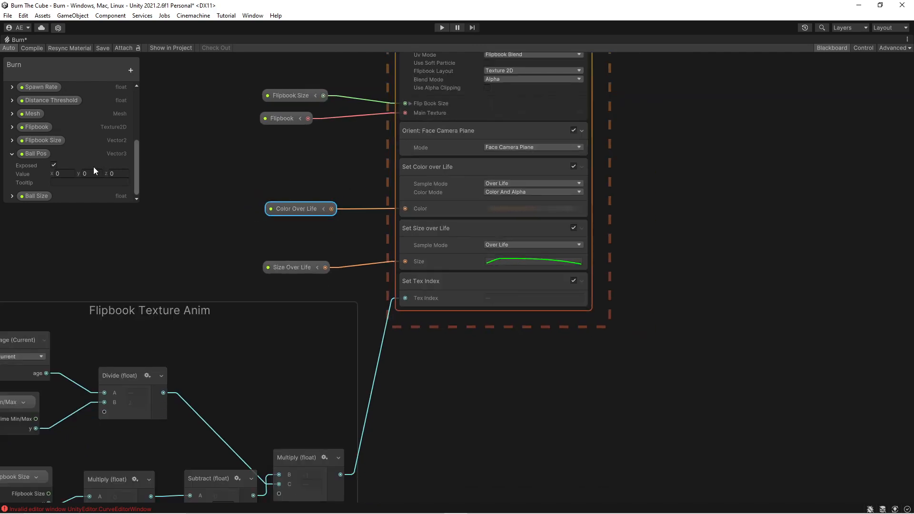
pyautogui.scroll(2, 339, 270)
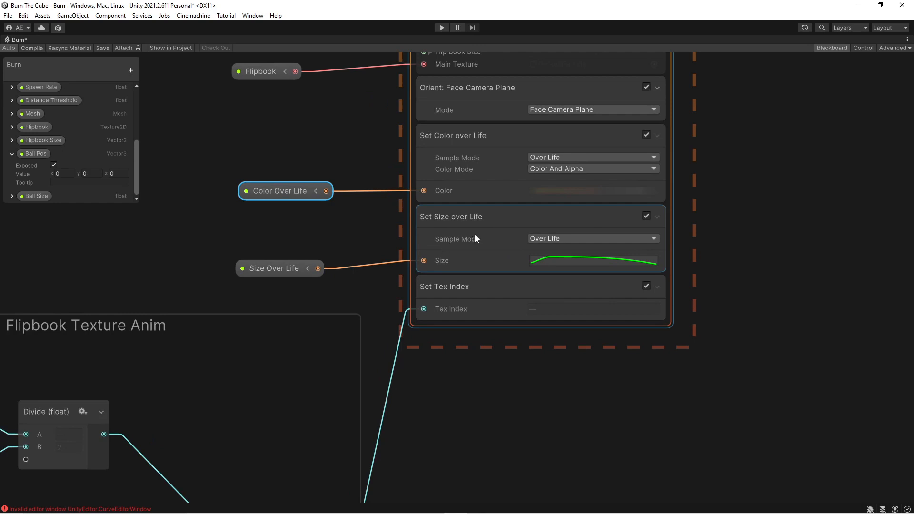
pyautogui.moveTo(283, 270); pyautogui.dragTo(299, 262)
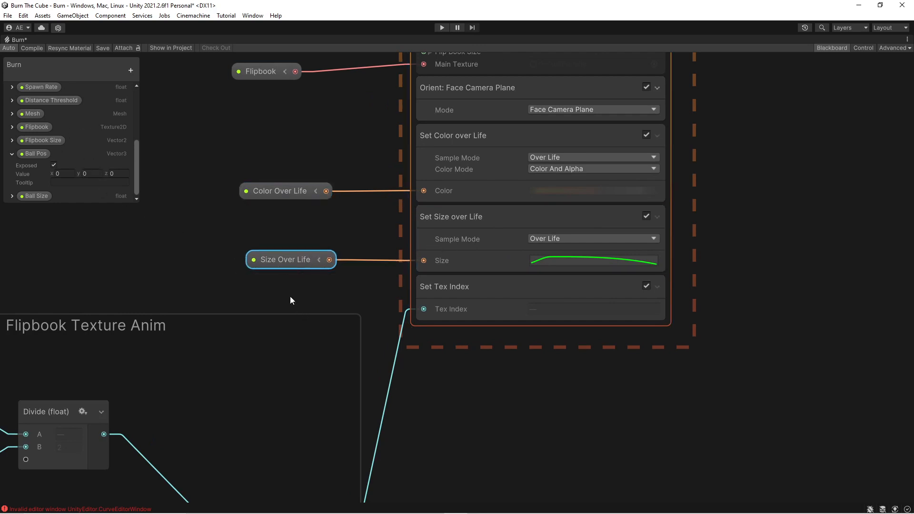
pyautogui.scroll(-1, 292, 299)
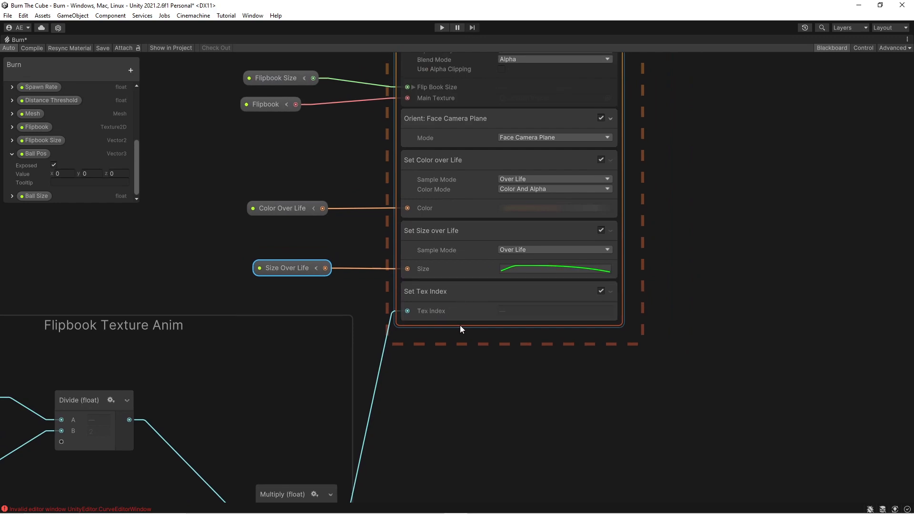
# Step: Review the Output Particle Quad blocks, the Update Particle context above, and the Flipbook Texture Anim connection into Set Tex Index
pyautogui.moveTo(460, 325); pyautogui.dragTo(459, 367, button='middle')
pyautogui.moveTo(702, 181); pyautogui.dragTo(702, 250, button='middle')
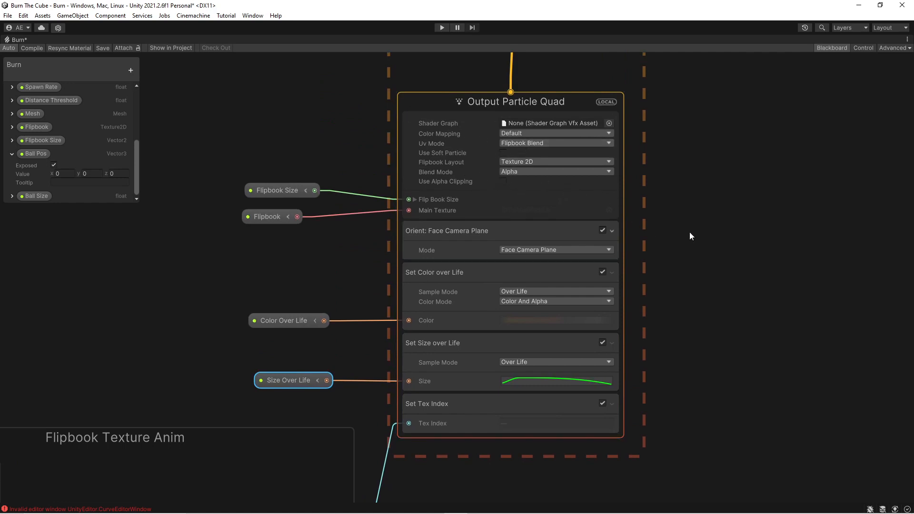
pyautogui.moveTo(509, 485); pyautogui.dragTo(666, 354, button='middle')
pyautogui.moveTo(592, 357); pyautogui.dragTo(687, 247, button='middle')
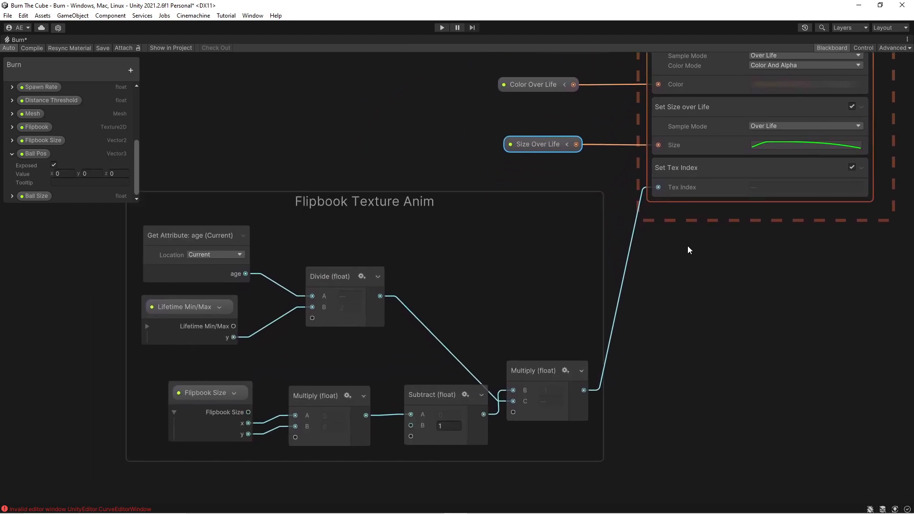
pyautogui.moveTo(699, 215); pyautogui.dragTo(561, 496, button='middle')
pyautogui.moveTo(488, 55); pyautogui.dragTo(426, 273, button='middle')
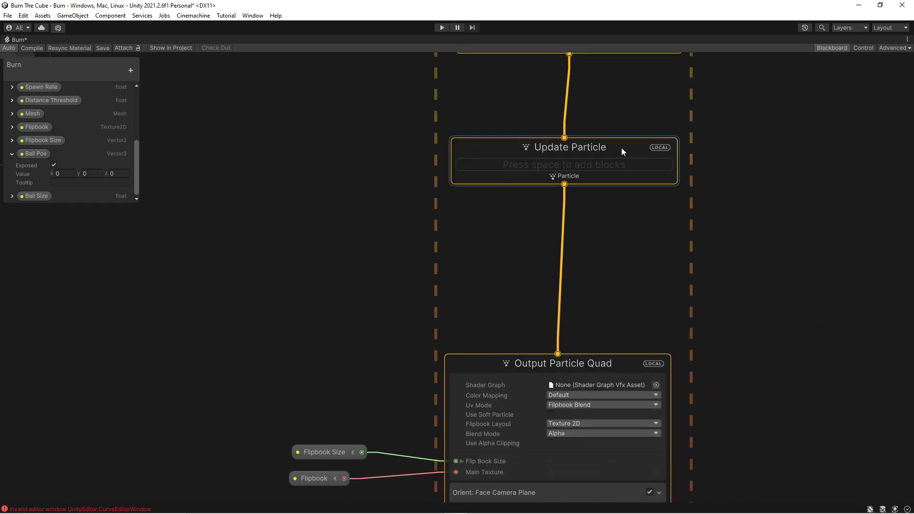
pyautogui.scroll(-2, 408, 312)
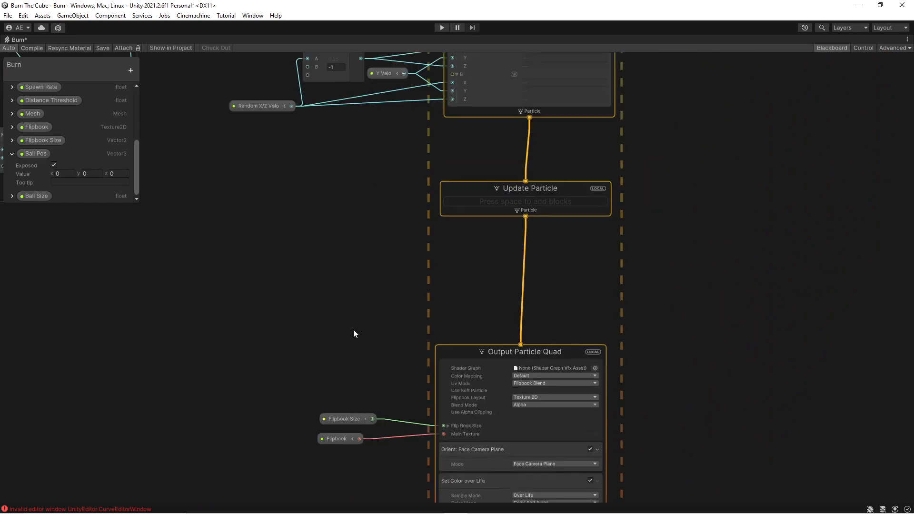
pyautogui.moveTo(354, 350); pyautogui.dragTo(353, 57, button='middle')
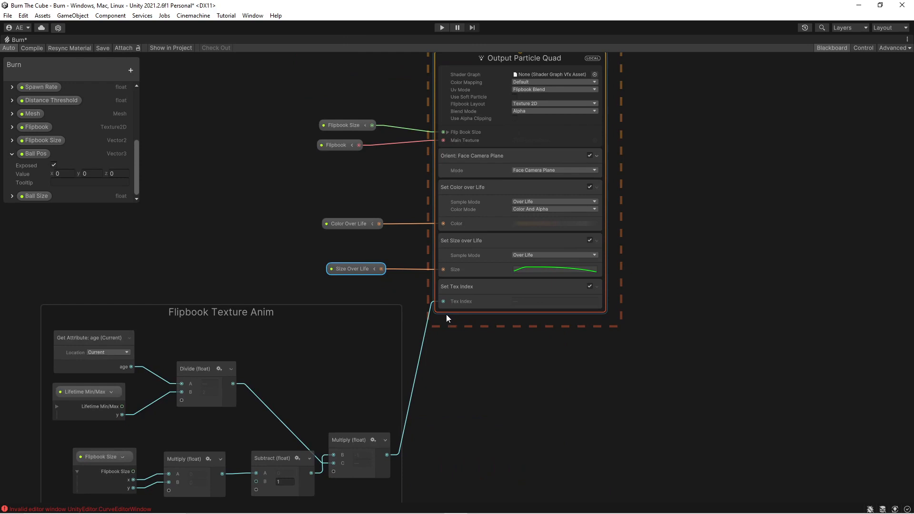
pyautogui.scroll(4, 477, 341)
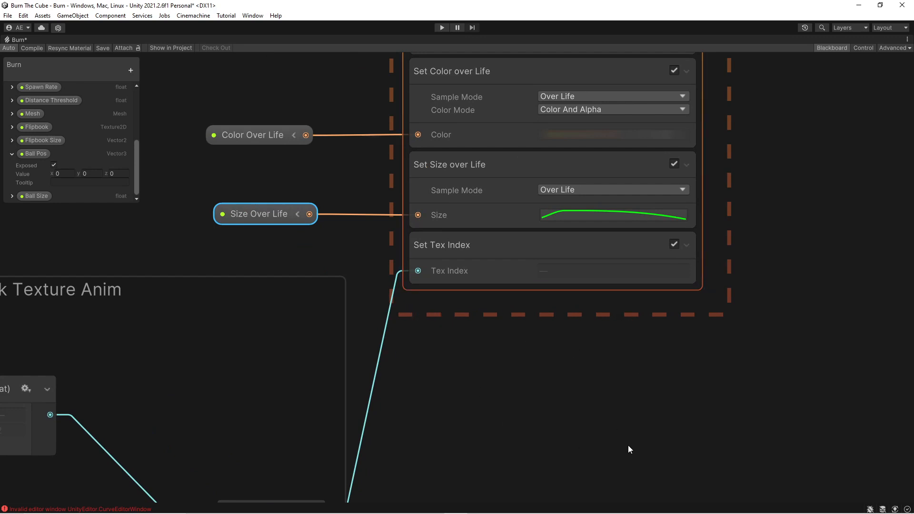
pyautogui.scroll(-1, 538, 431)
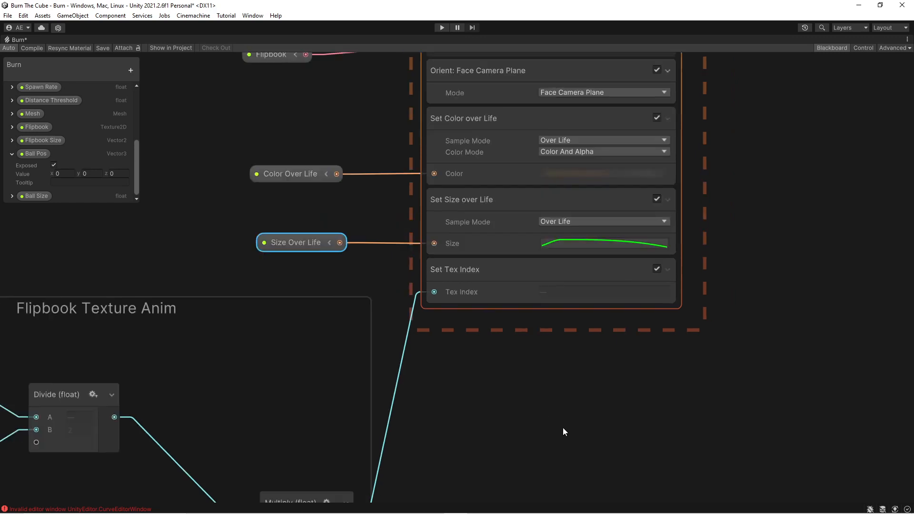
pyautogui.scroll(-1, 465, 415)
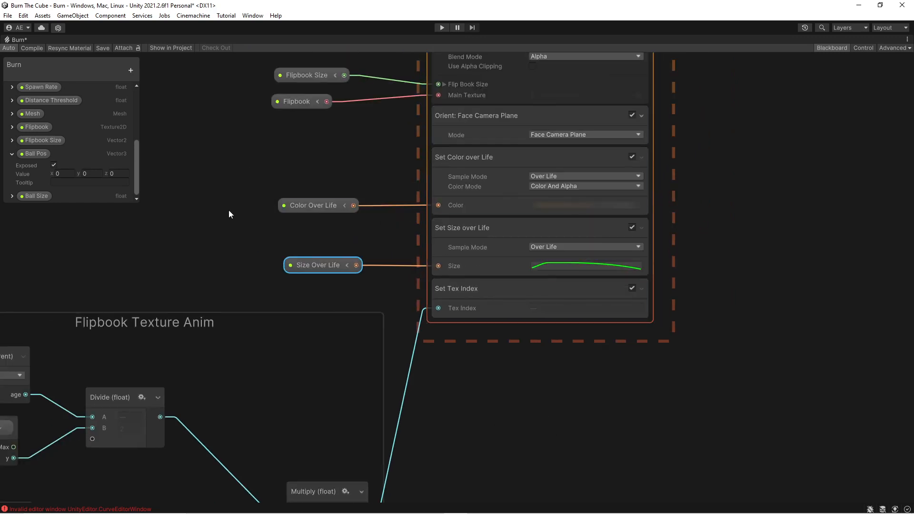
# Step: Examine the nodes in the Flipbook Texture Anim group and shift Subtract closer to the Multiply node fed by Flipbook Size
pyautogui.moveTo(197, 238); pyautogui.dragTo(361, 205, button='middle')
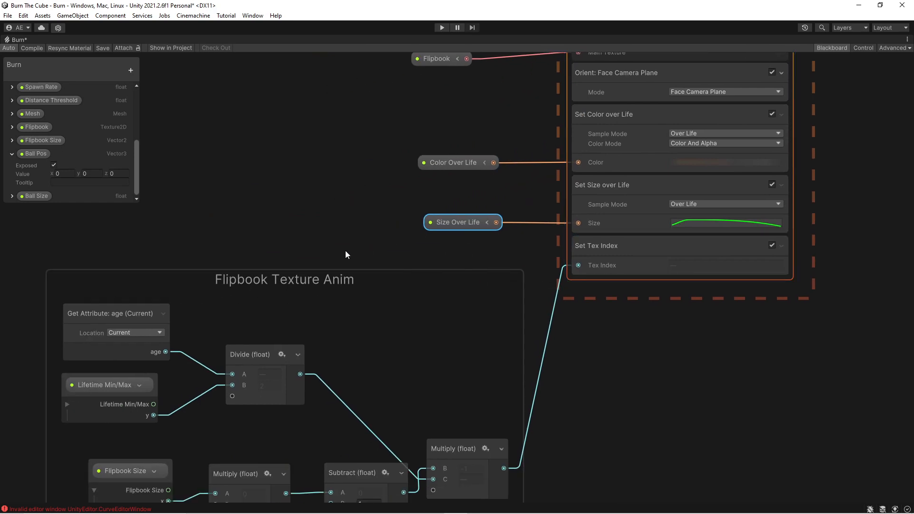
pyautogui.moveTo(303, 248); pyautogui.dragTo(465, 167, button='middle')
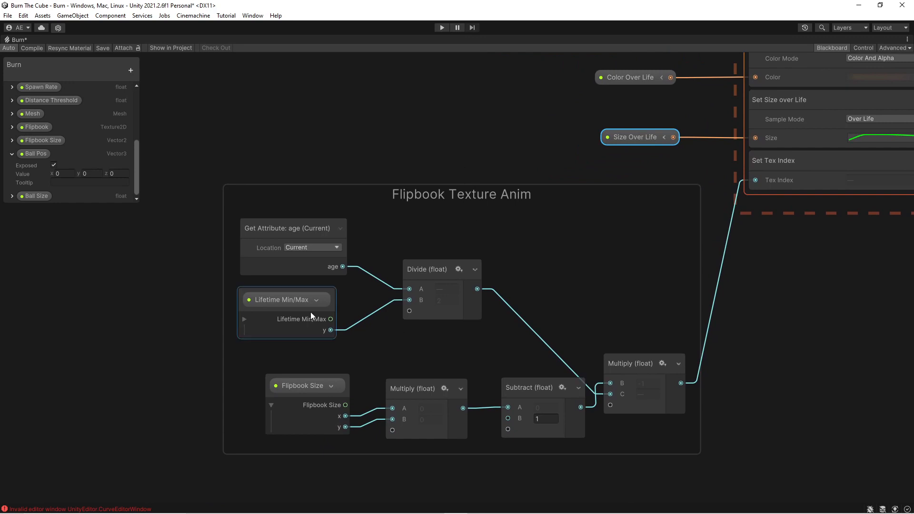
pyautogui.scroll(1, 310, 313)
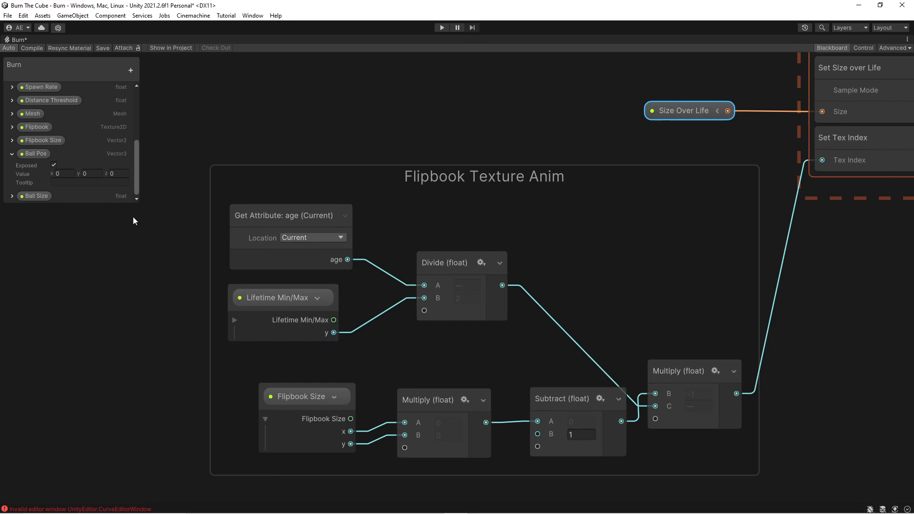
pyautogui.moveTo(490, 341); pyautogui.dragTo(437, 327, button='middle')
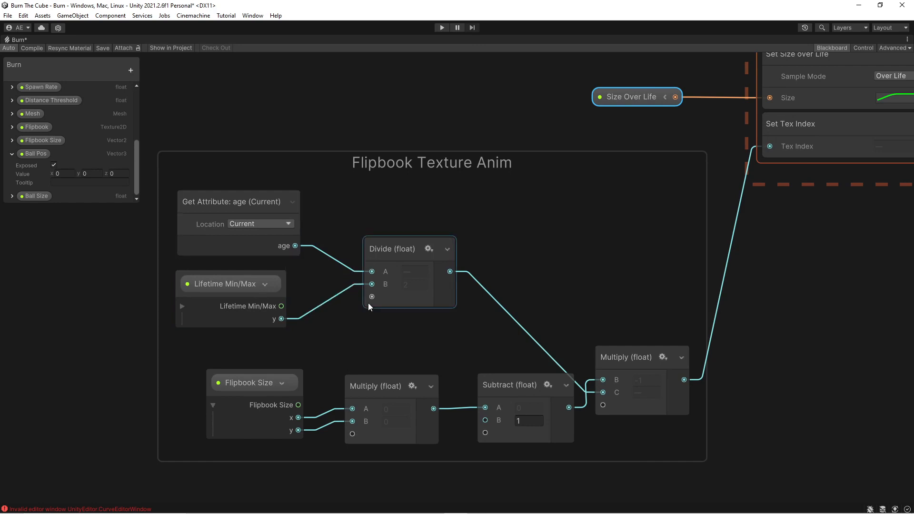
pyautogui.moveTo(353, 347); pyautogui.dragTo(355, 278, button='middle')
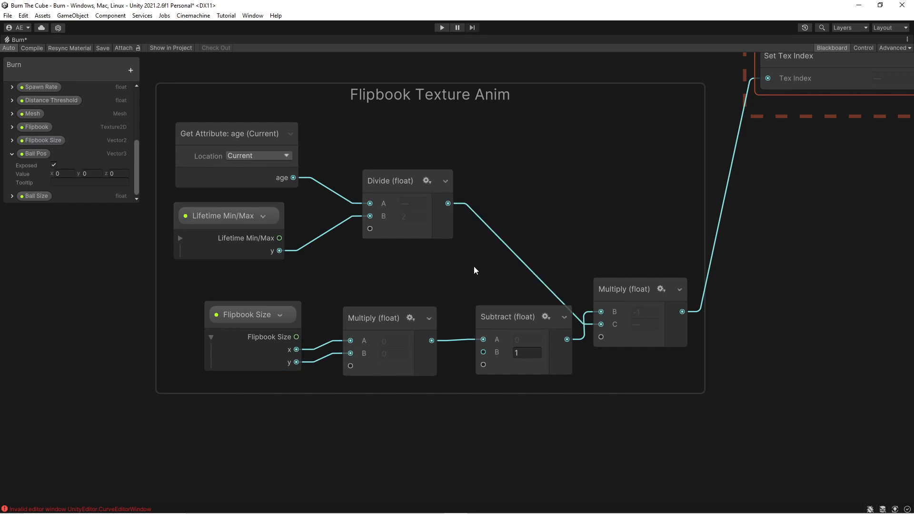
pyautogui.moveTo(432, 398); pyautogui.dragTo(322, 407, button='middle')
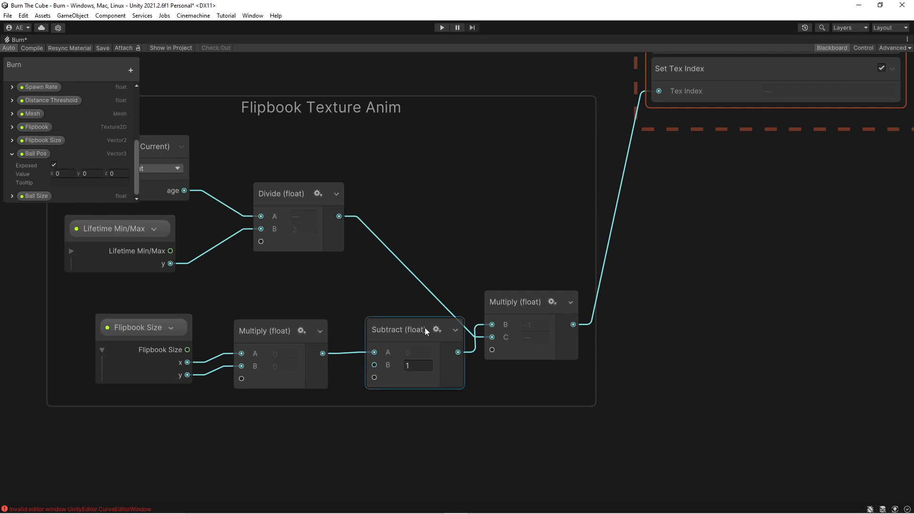
pyautogui.moveTo(424, 328); pyautogui.dragTo(404, 323)
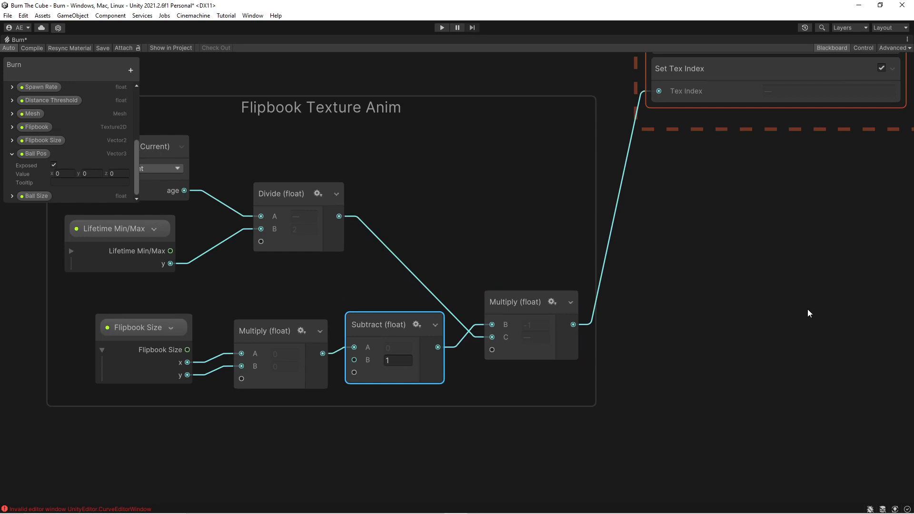
# Step: Restore the graph window from its maximized state and look closely at the blue and green burning meshes in the scene
pyautogui.scroll(-5, 734, 334)
pyautogui.scroll(-2, 727, 301)
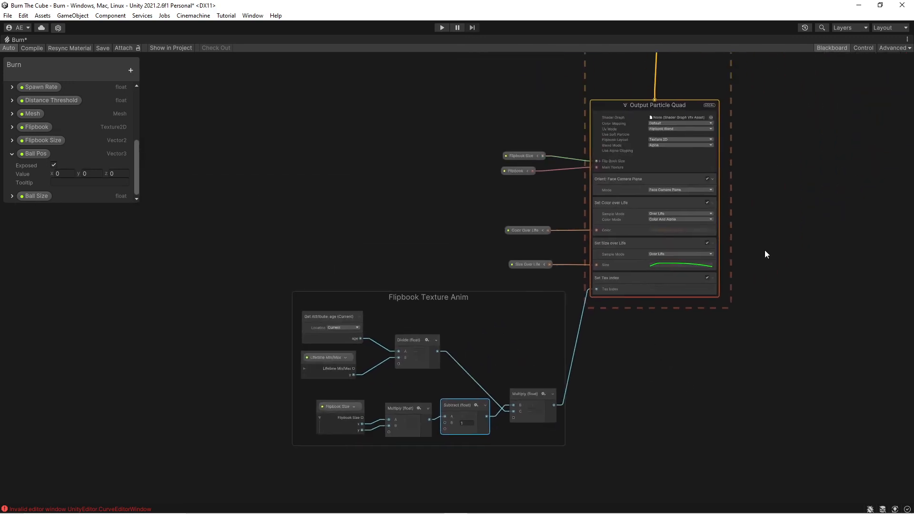
pyautogui.hotkey('shift', 'space')
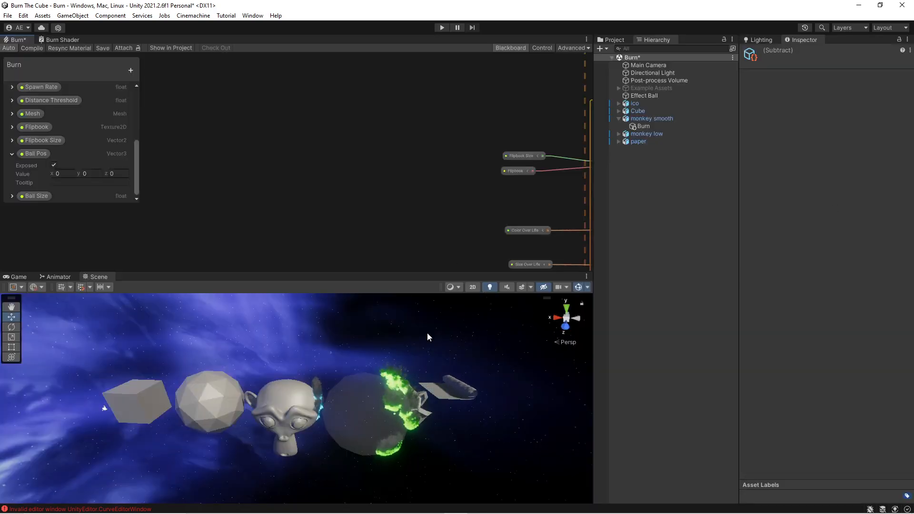
pyautogui.moveTo(367, 420)
pyautogui.mouseDown(button='right')
pyautogui.moveTo(401, 424)
pyautogui.moveTo(325, 406)
pyautogui.moveTo(297, 424)
pyautogui.moveTo(348, 405)
pyautogui.moveTo(377, 406)
pyautogui.mouseUp(button='right')
pyautogui.press('w')
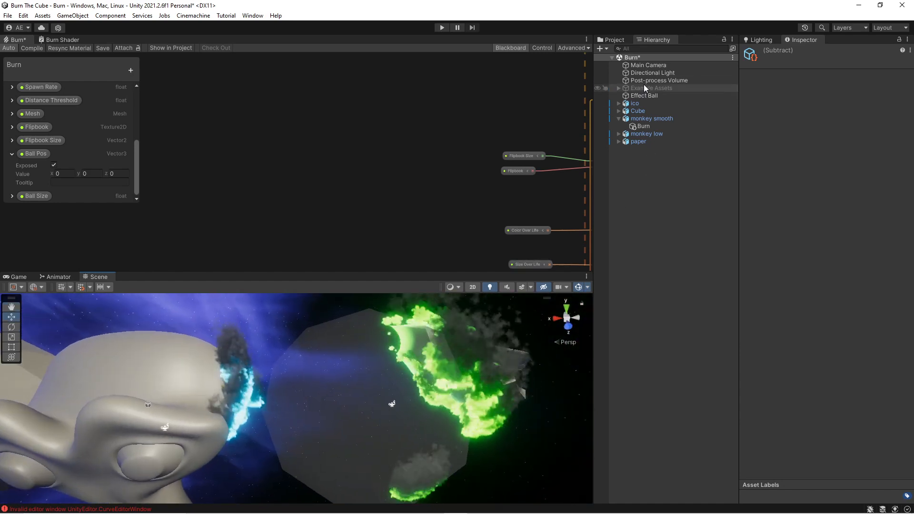
# Step: Inspect the my fire_5x5 texture with a temporarily enlarged preview, and check noiseTexture (4) in the project's Textures folder
pyautogui.click(615, 40)
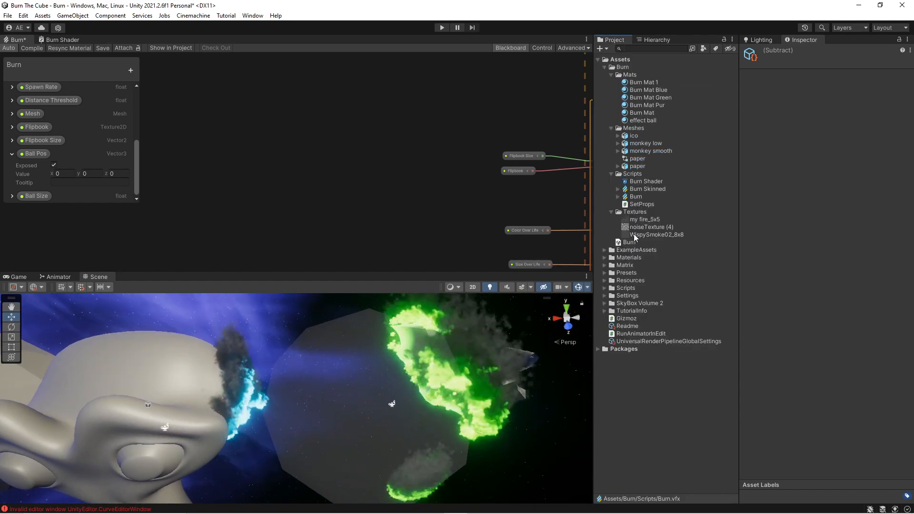
pyautogui.click(642, 219)
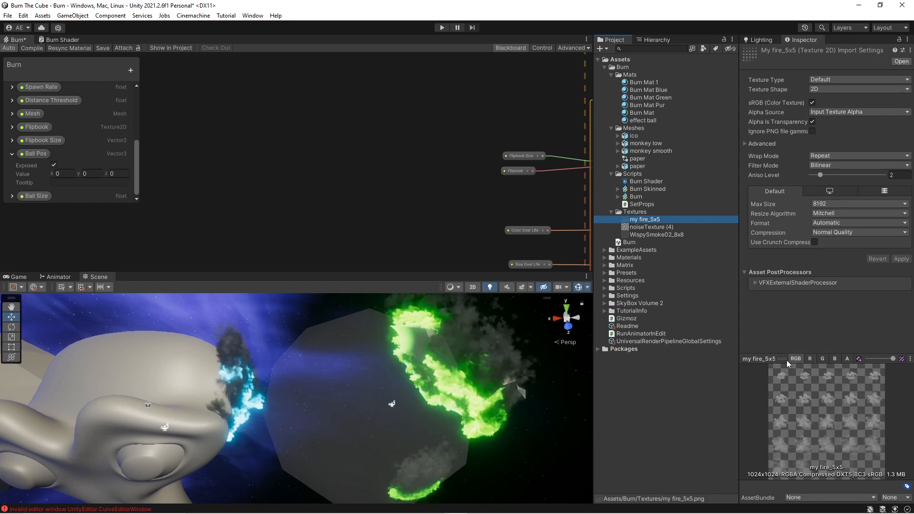
pyautogui.moveTo(786, 360); pyautogui.dragTo(786, 224)
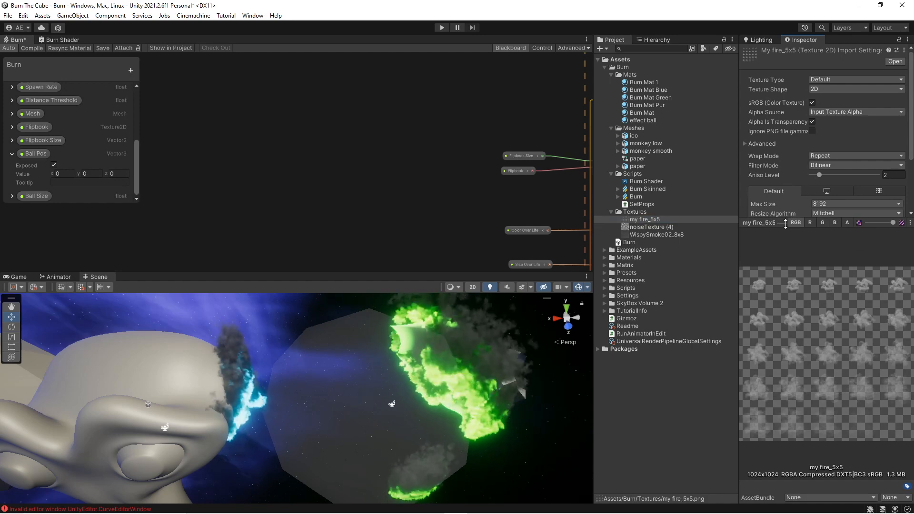
pyautogui.moveTo(786, 224); pyautogui.dragTo(790, 369)
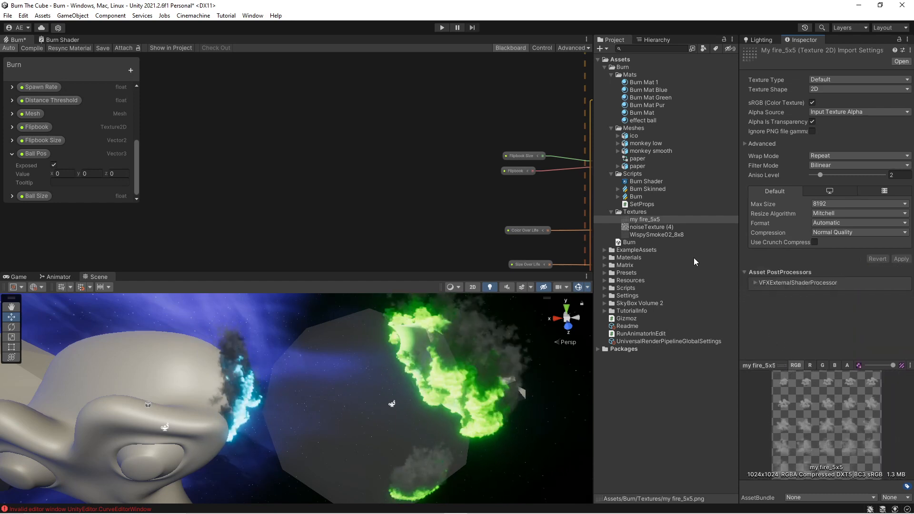
pyautogui.click(638, 227)
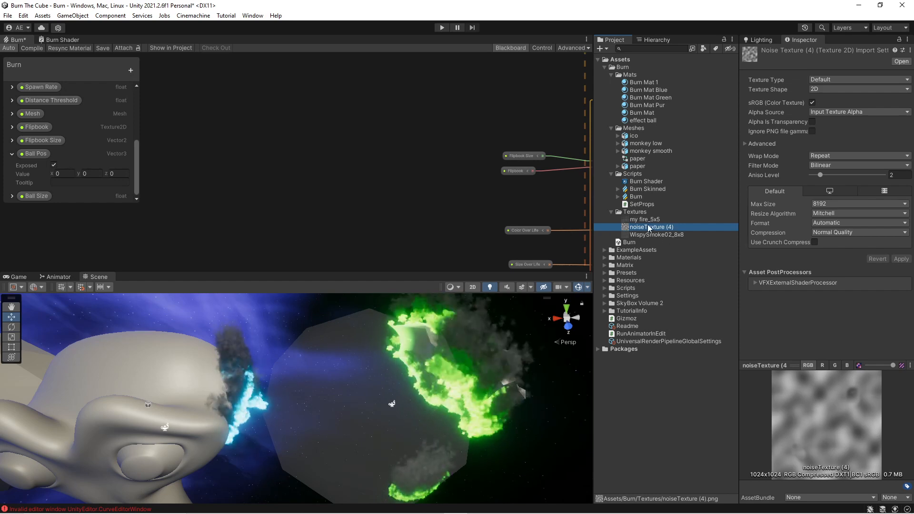
# Step: Pull the scene view back to show more meshes and open the SetProps script in Visual Studio Code
pyautogui.press('s')
pyautogui.moveTo(298, 360); pyautogui.dragTo(287, 363, button='right')
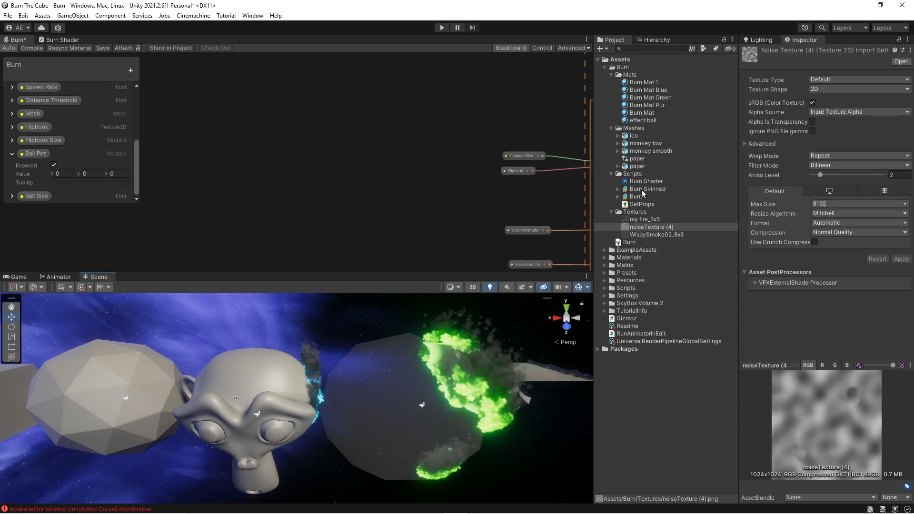
pyautogui.click(639, 204)
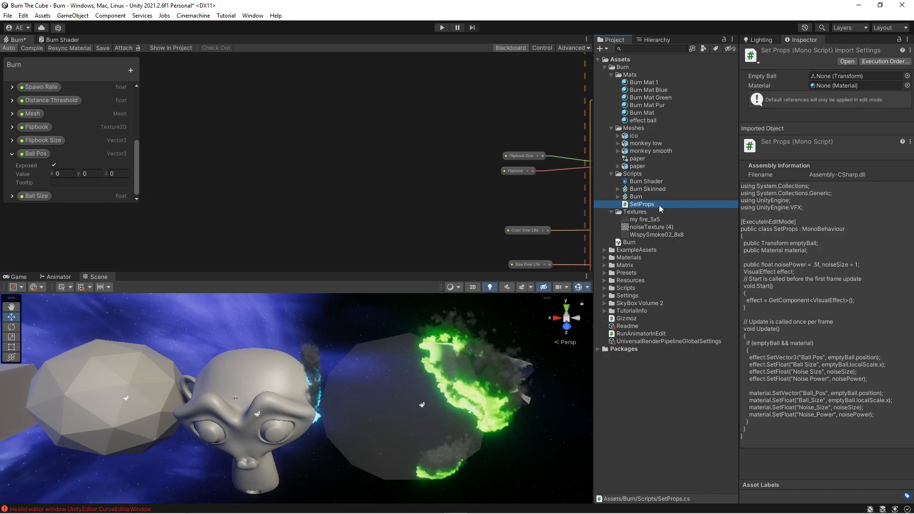
pyautogui.doubleClick(660, 205)
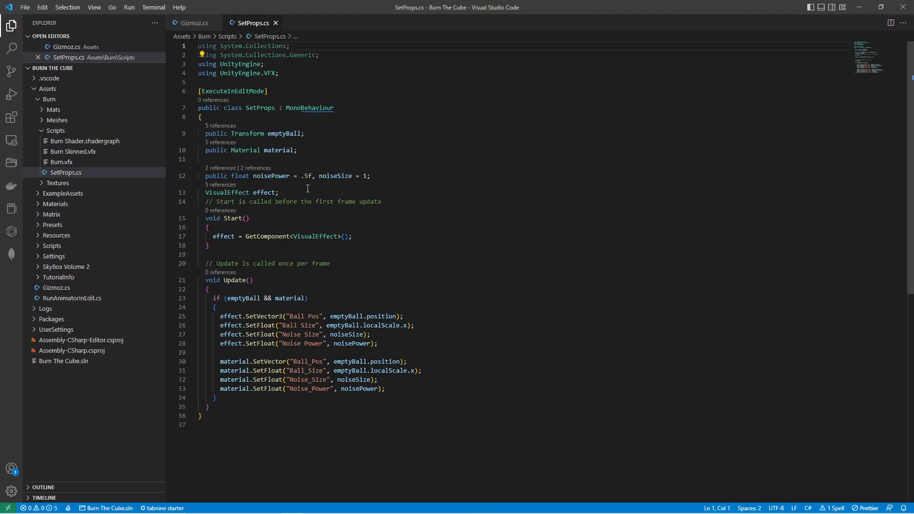
# Step: Examine the emptyBall, material, noisePower, noiseSize and effect variables in SetProps.cs and the VisualEffect lookup in Start
pyautogui.doubleClick(286, 133)
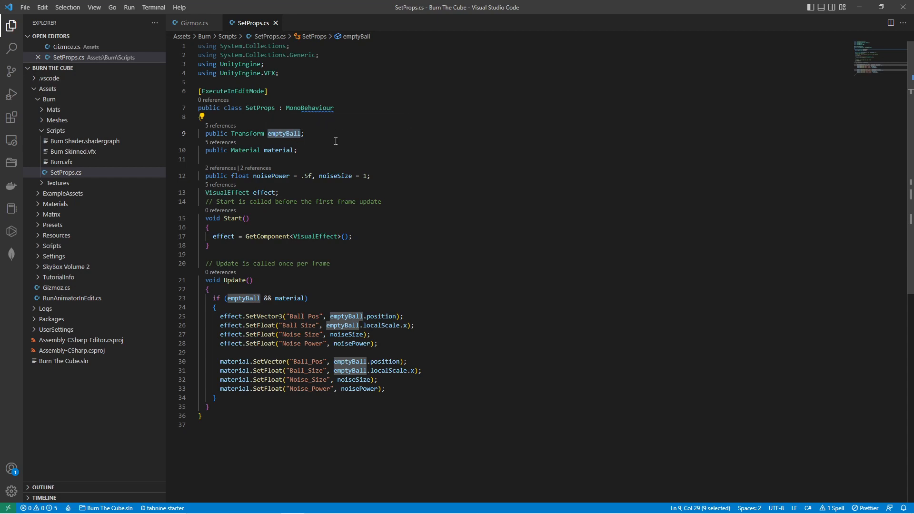
pyautogui.doubleClick(271, 150)
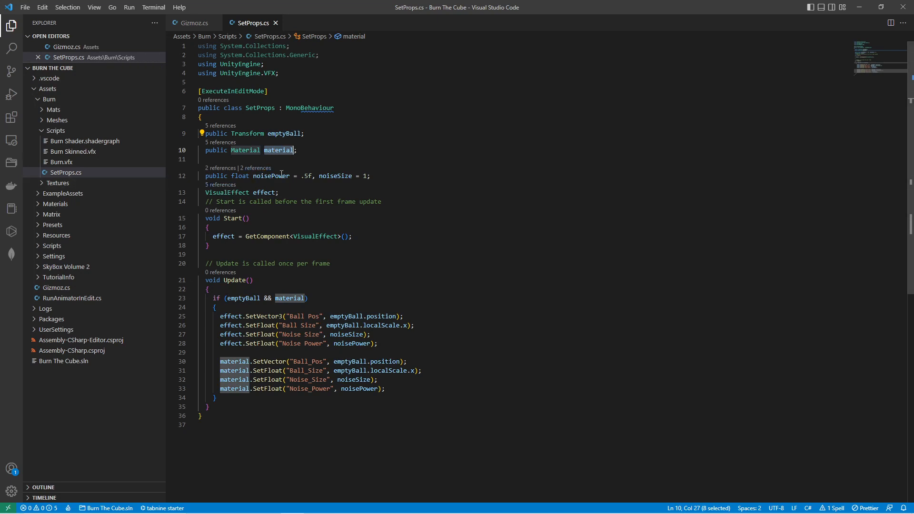
pyautogui.doubleClick(271, 176)
pyautogui.doubleClick(325, 177)
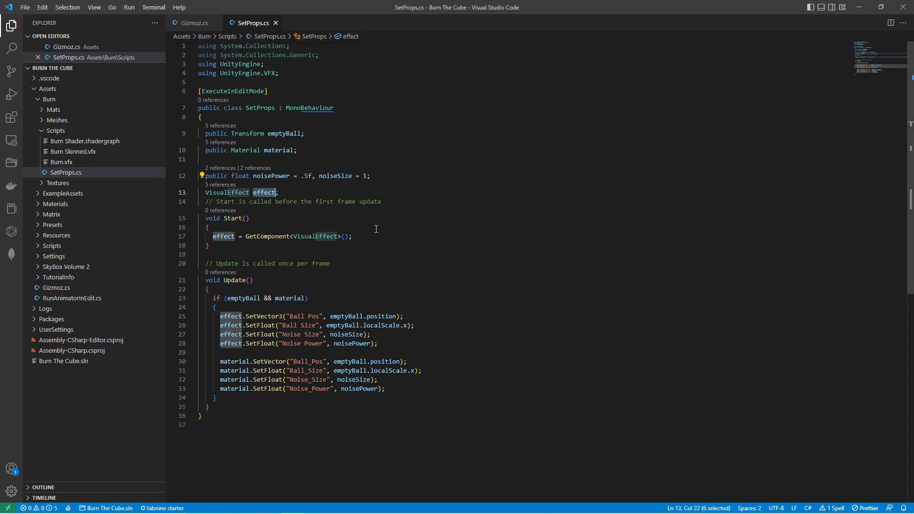
pyautogui.doubleClick(316, 237)
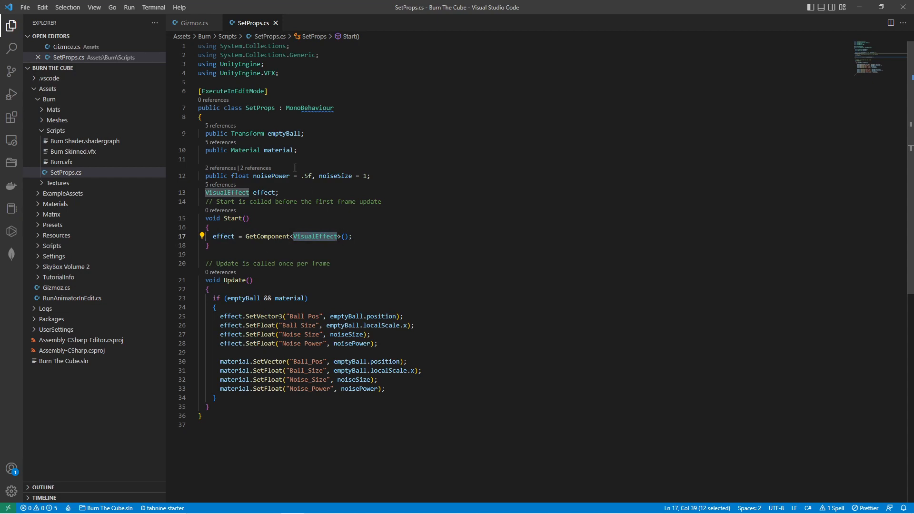
pyautogui.scroll(-2, 260, 259)
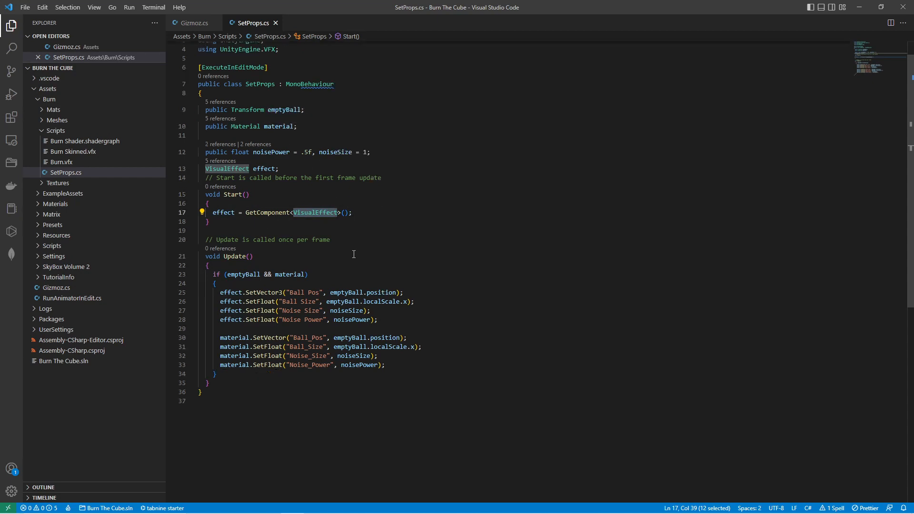
# Step: Examine the if condition in Update of SetProps.cs that checks both emptyBall and material
pyautogui.moveTo(305, 251); pyautogui.dragTo(228, 251)
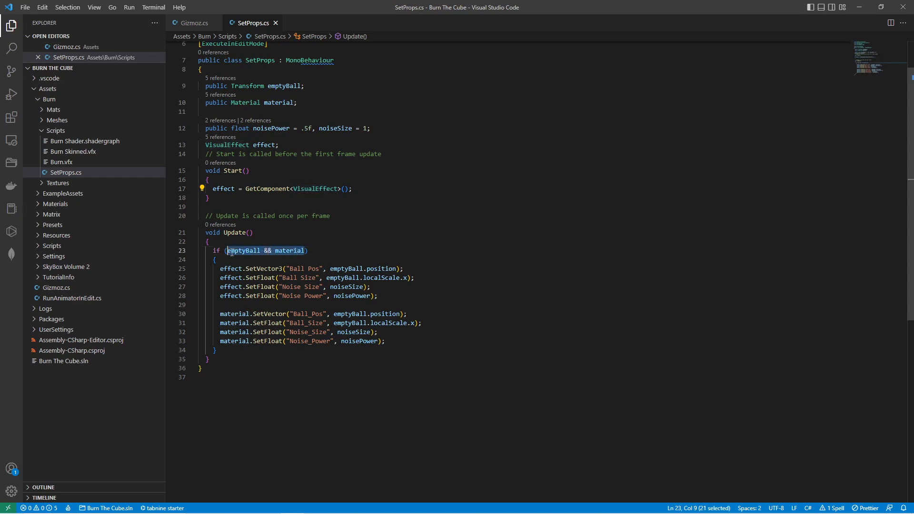
pyautogui.doubleClick(232, 251)
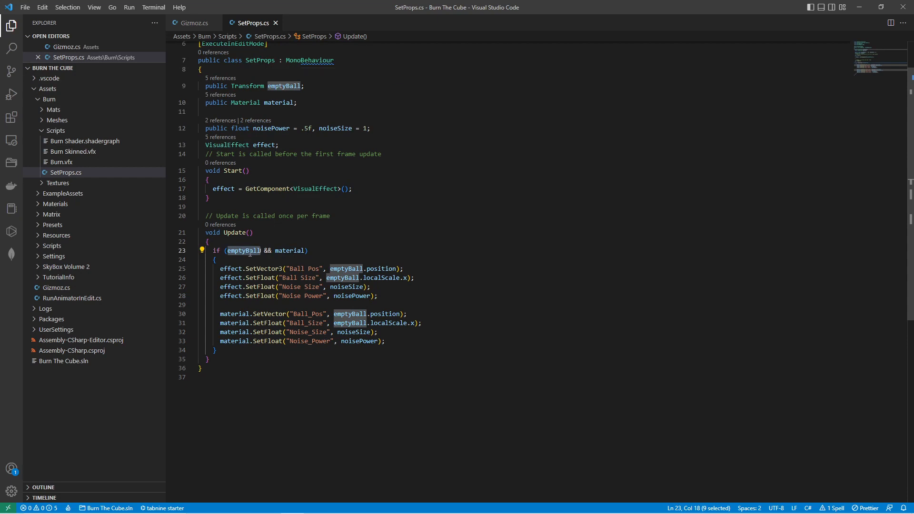
pyautogui.hotkey('ctrl', 'u')
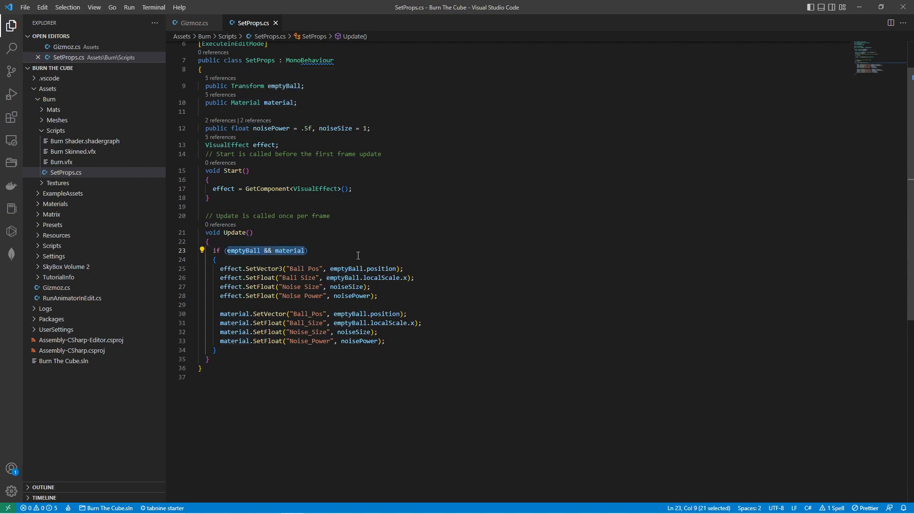
pyautogui.click(336, 260)
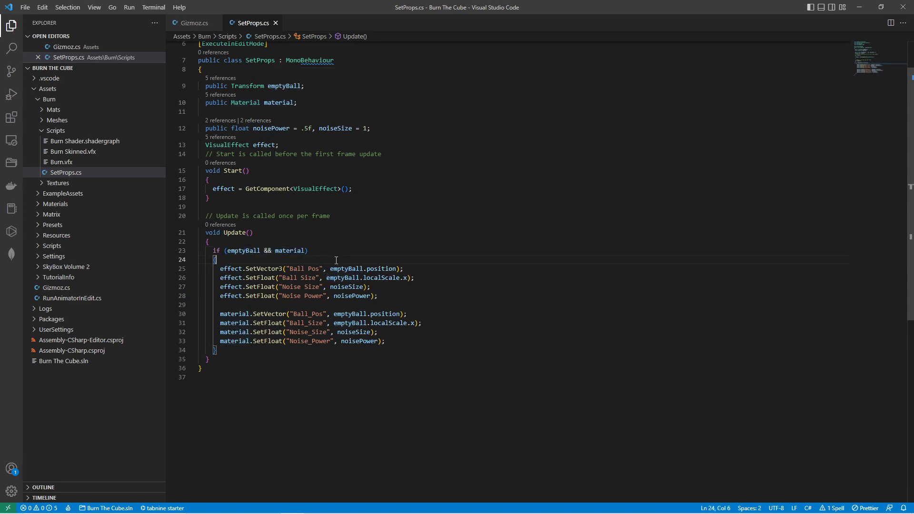
# Step: Examine the effect.SetVector3 and effect.SetFloat calls that pass the ball's position, its local X scale and the noise values
pyautogui.doubleClick(237, 268)
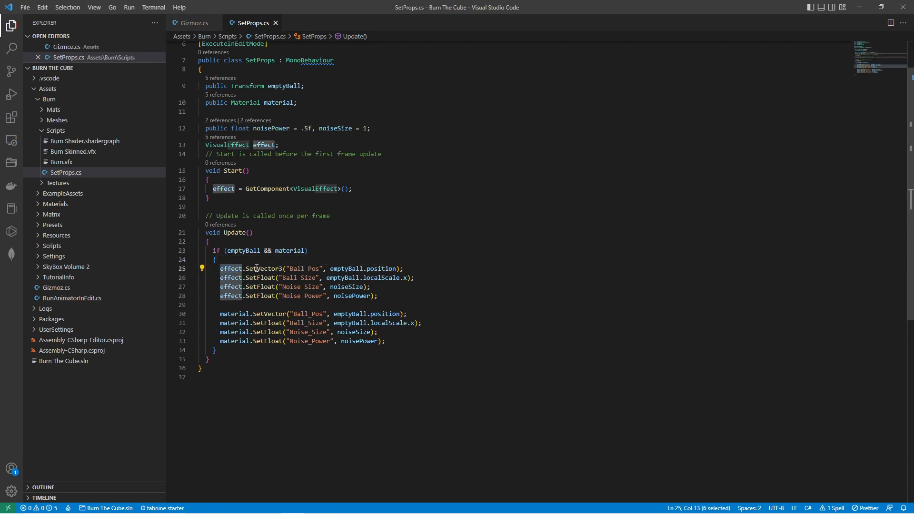
pyautogui.moveTo(289, 269); pyautogui.dragTo(398, 269)
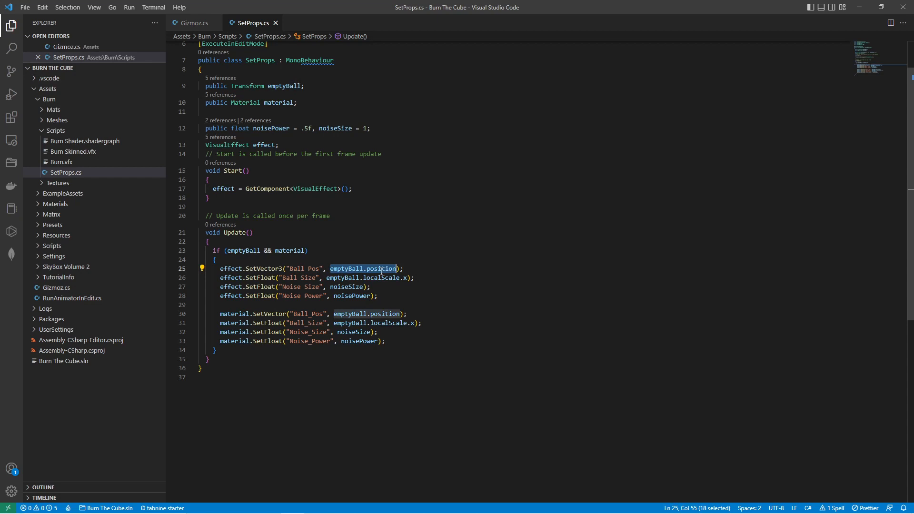
pyautogui.tripleClick(290, 278)
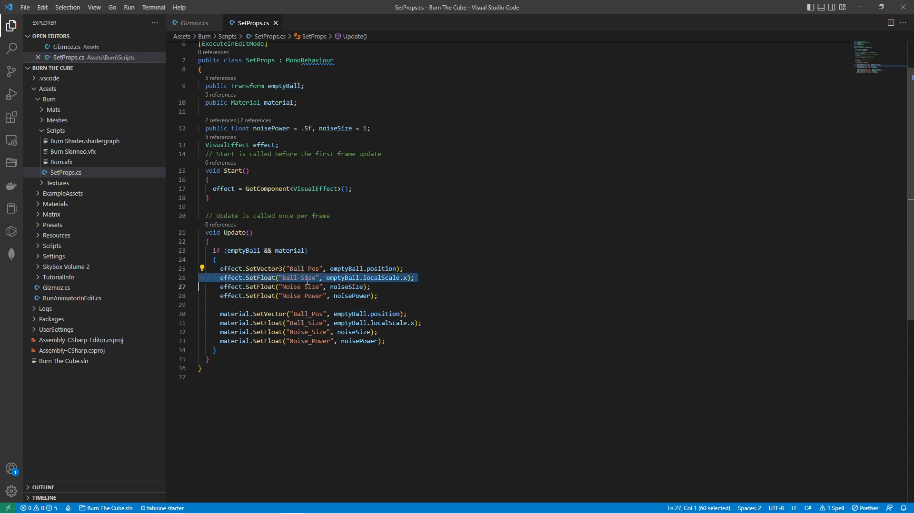
pyautogui.click(409, 277)
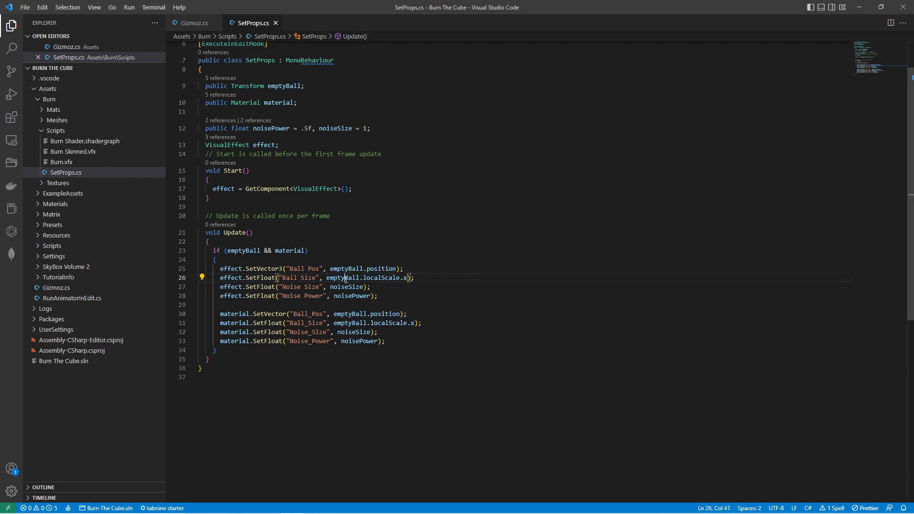
pyautogui.doubleClick(347, 278)
pyautogui.doubleClick(347, 286)
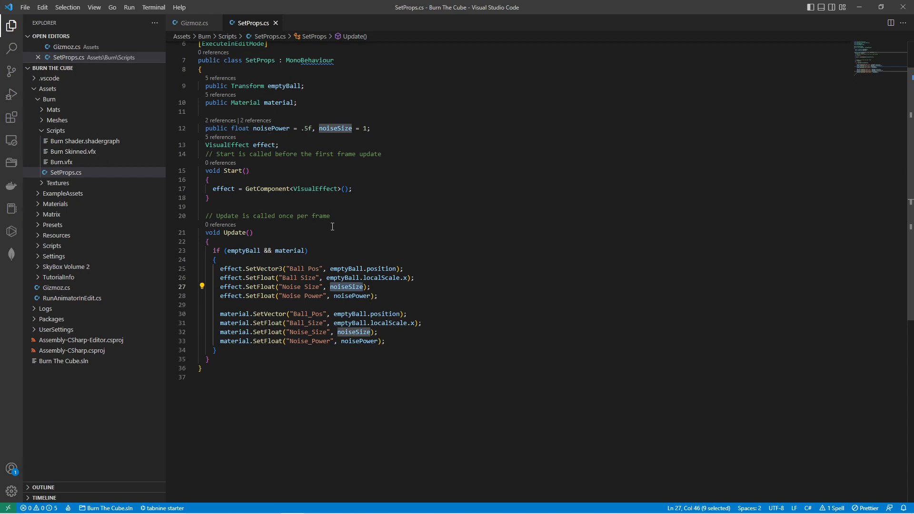
# Step: Compare the material.SetVector and material.SetFloat property names, written with underscores, with the space-separated names in the effect calls
pyautogui.moveTo(220, 314); pyautogui.dragTo(410, 339)
pyautogui.click(285, 324)
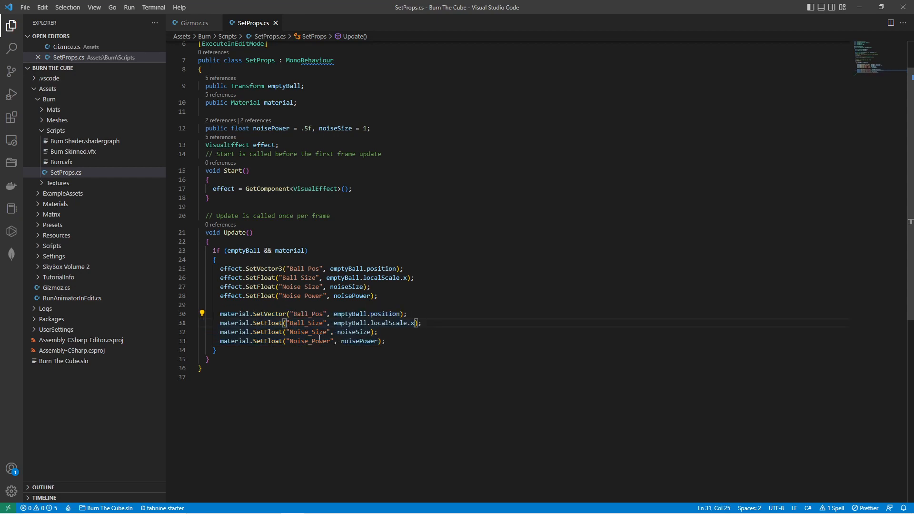
pyautogui.moveTo(312, 269); pyautogui.dragTo(301, 269)
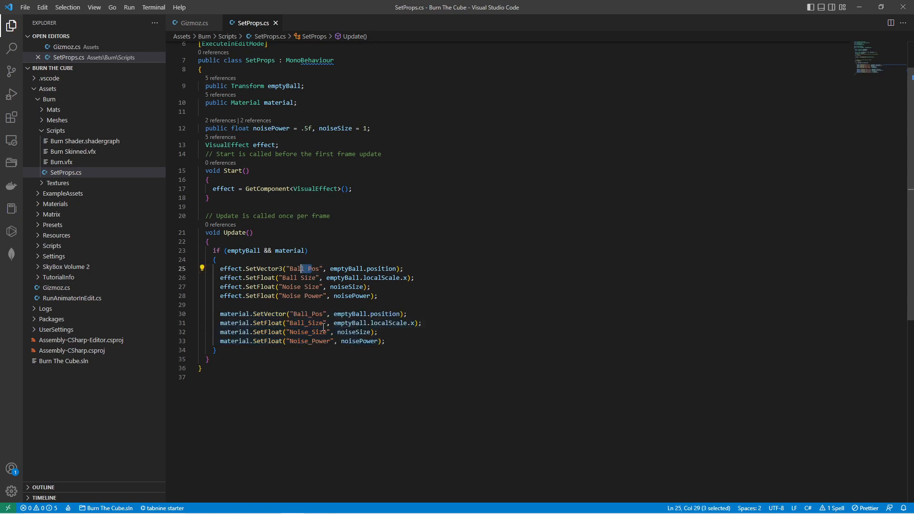
pyautogui.doubleClick(312, 314)
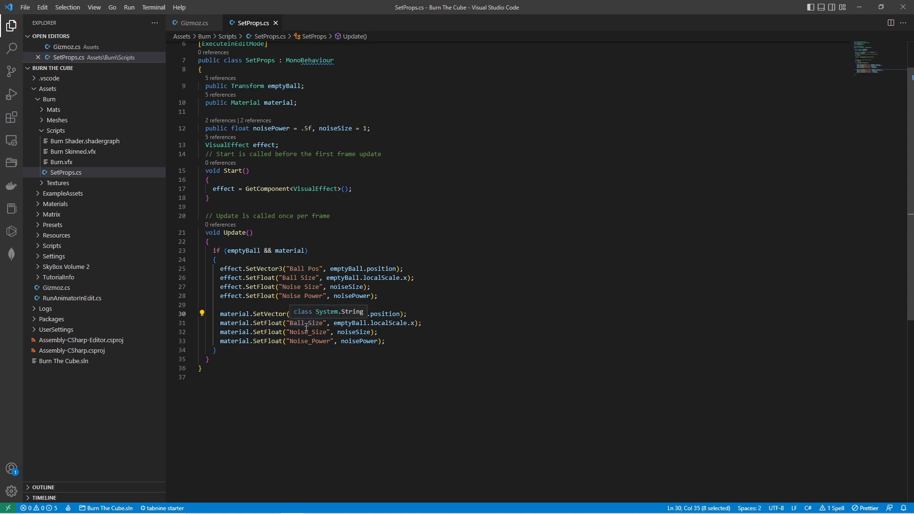
pyautogui.click(312, 323)
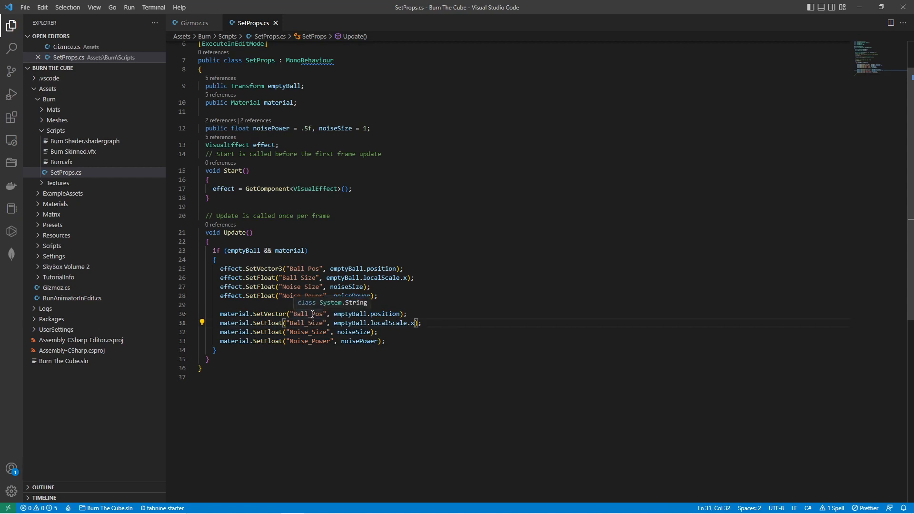
pyautogui.moveTo(312, 314); pyautogui.dragTo(309, 314)
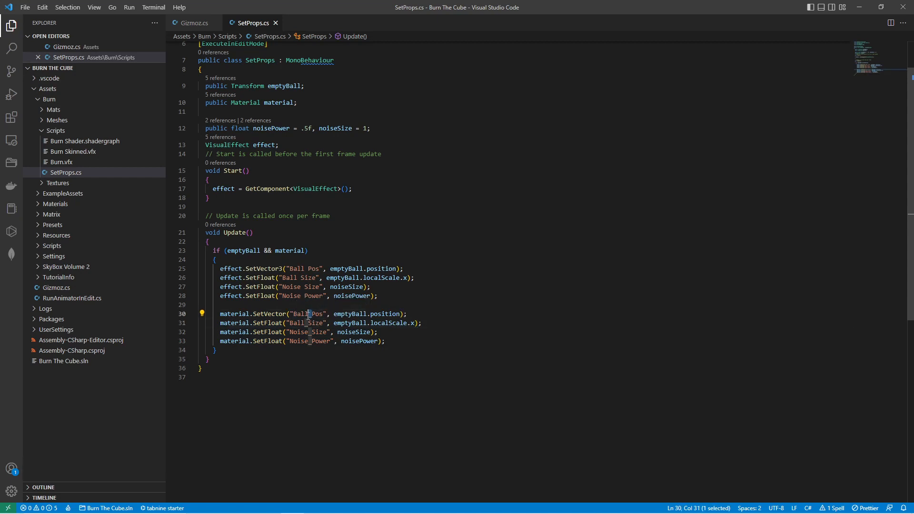
pyautogui.click(312, 356)
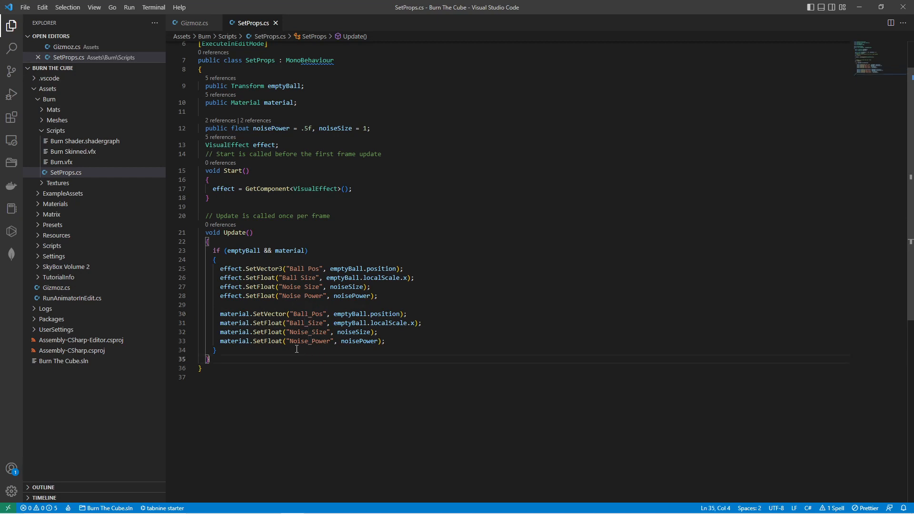
pyautogui.moveTo(300, 314); pyautogui.dragTo(330, 341)
pyautogui.click(398, 341)
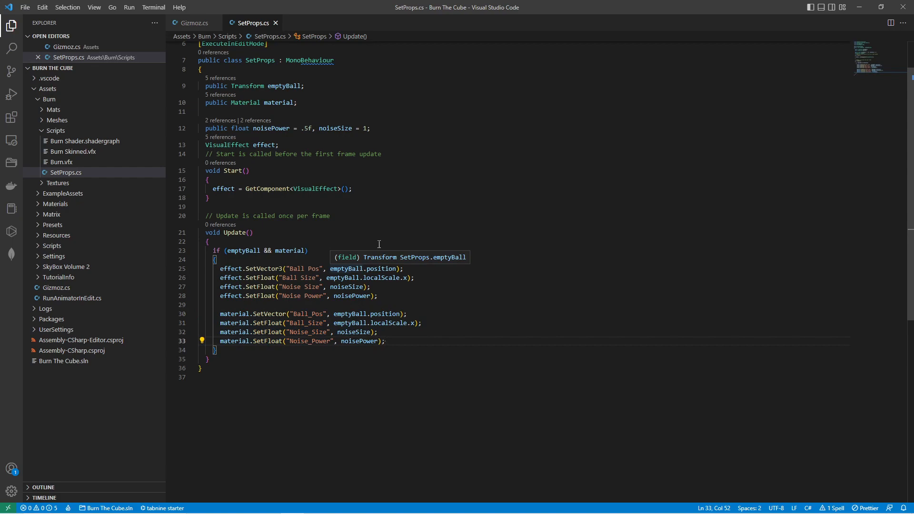
# Step: Switch to Unity and select the Effect Ball in the scene
pyautogui.click(860, 8)
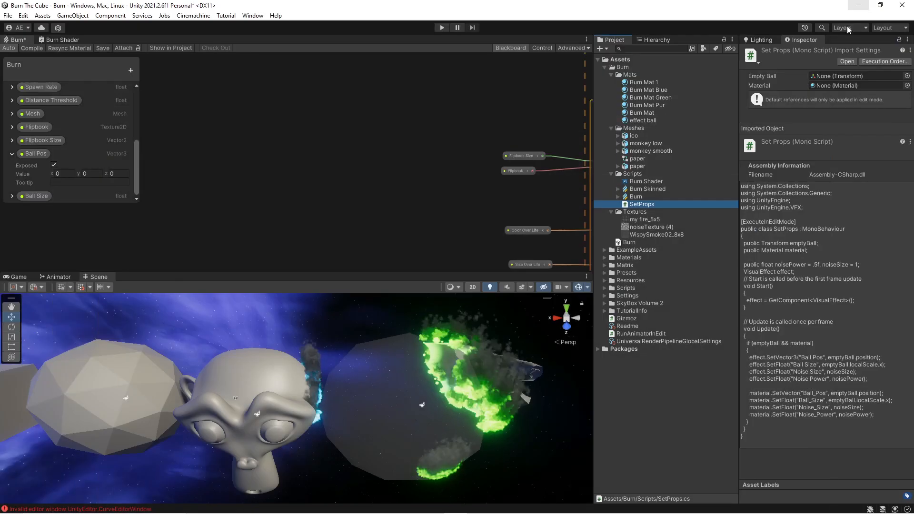
pyautogui.click(388, 397)
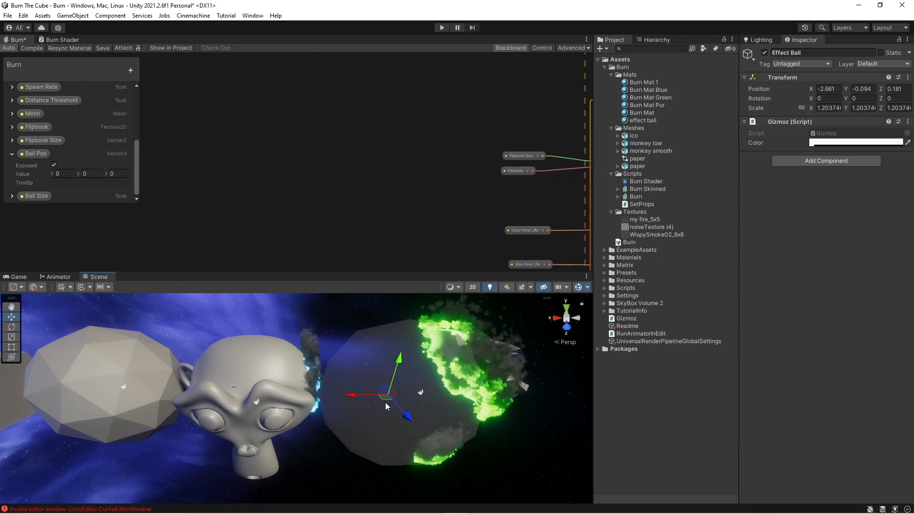
pyautogui.press('alt')
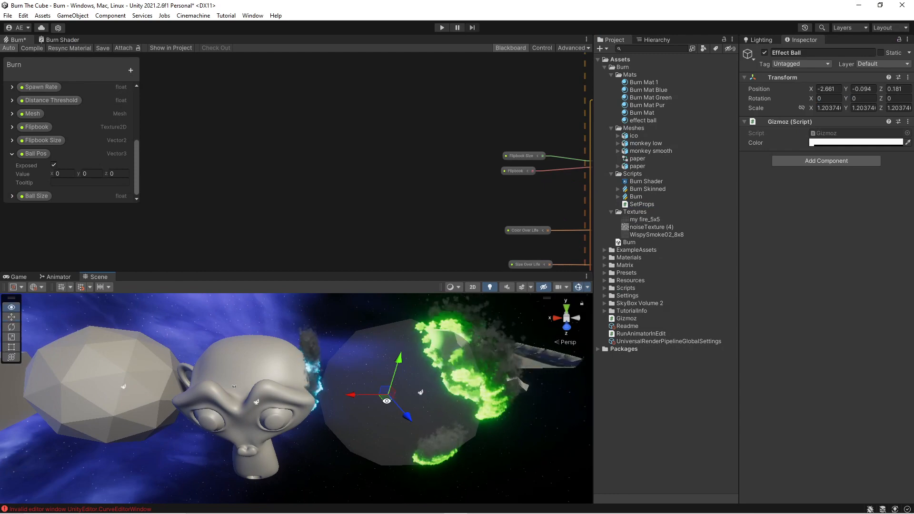
# Step: Switch back to Visual Studio Code and examine the ExecuteInEditMode attribute above the SetProps class
pyautogui.hotkey('alt', 'Tab')
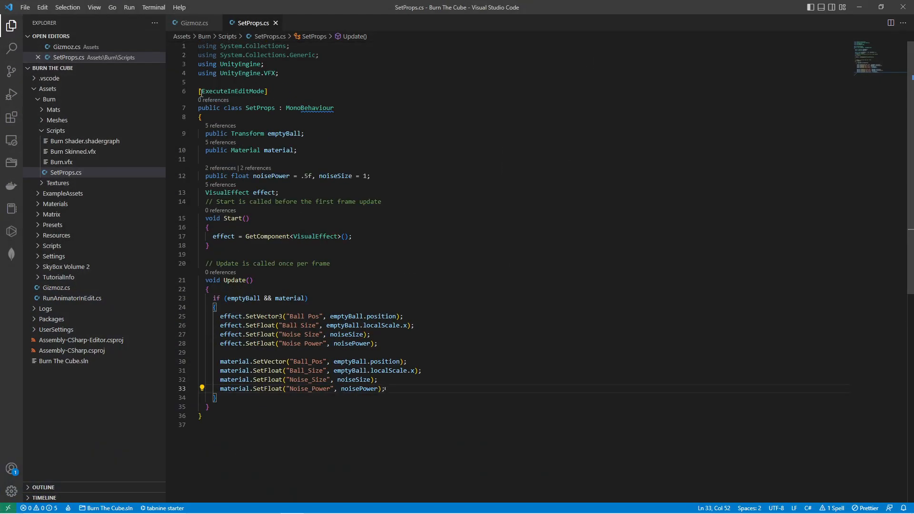
pyautogui.moveTo(198, 91); pyautogui.dragTo(281, 94)
pyautogui.click(281, 94)
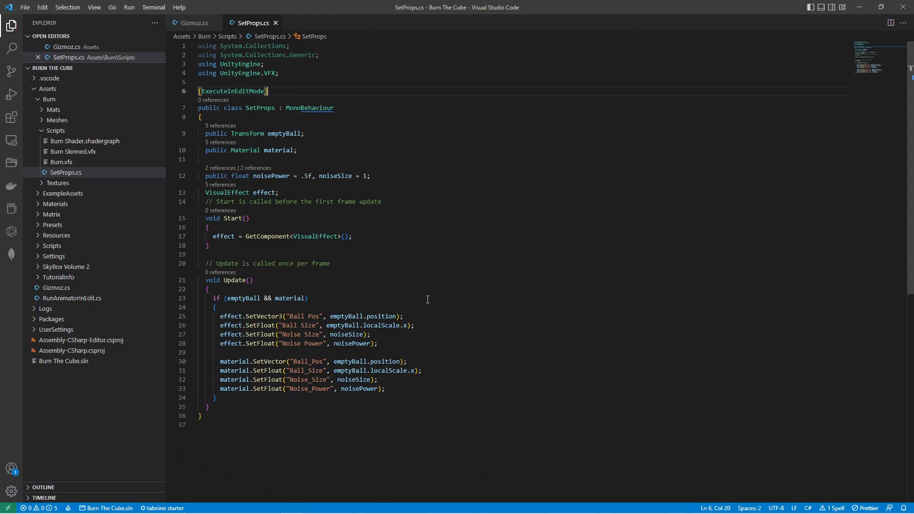
# Step: Return to Unity and move the Effect Ball into the smooth monkey head, to about X -0.525, Z -0.179
pyautogui.hotkey('alt', 'Tab')
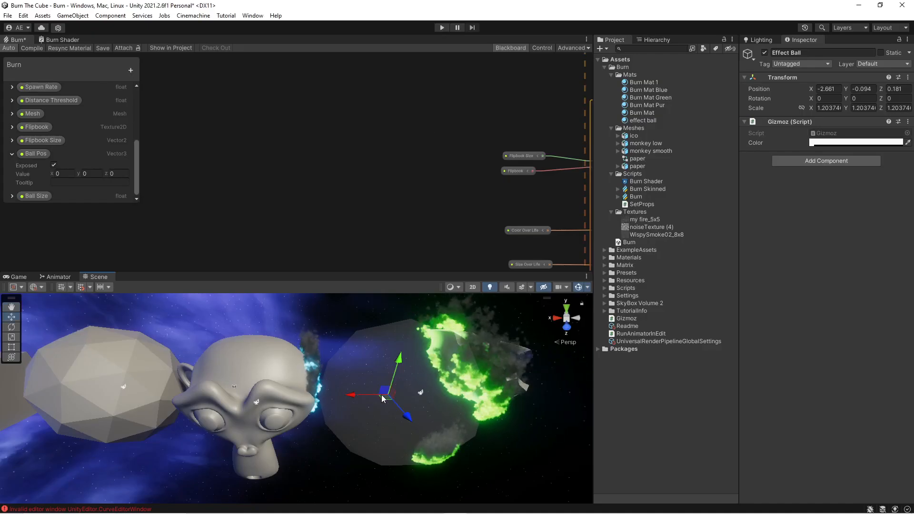
pyautogui.moveTo(386, 393); pyautogui.dragTo(255, 392)
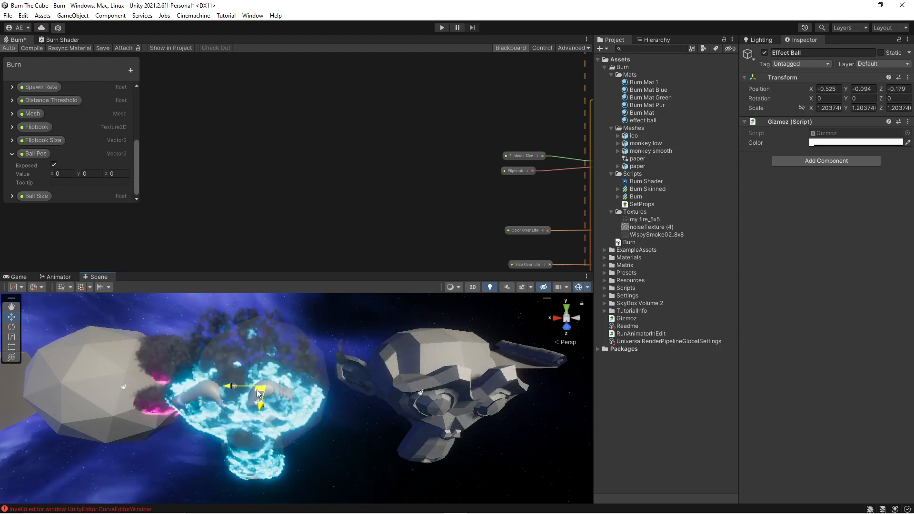
pyautogui.moveTo(339, 398); pyautogui.dragTo(329, 353, button='right')
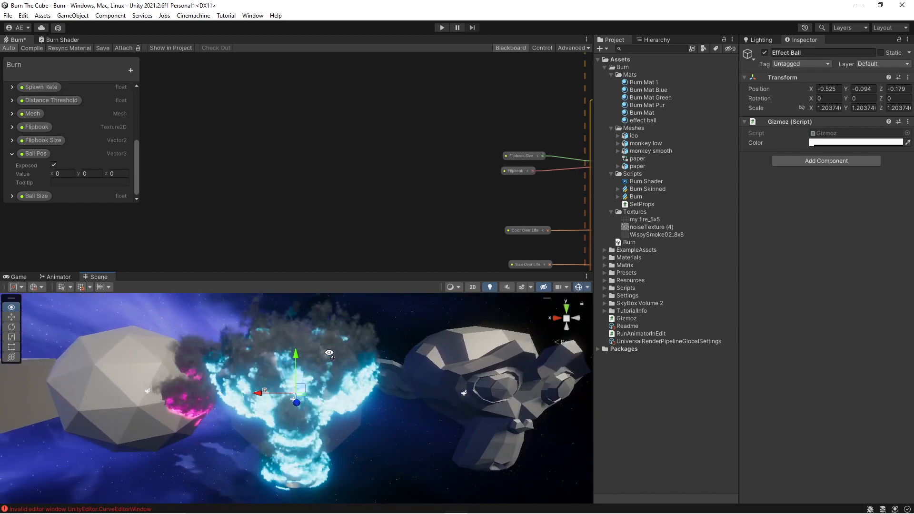